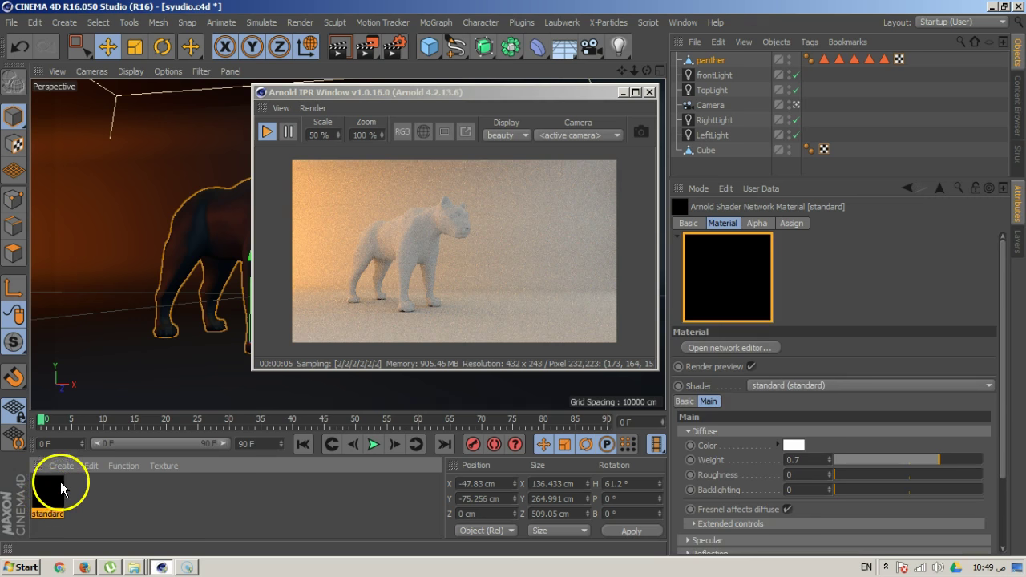
- Apply the standard Arnold material to the panther and open its shader network editor
left_click(121, 466)
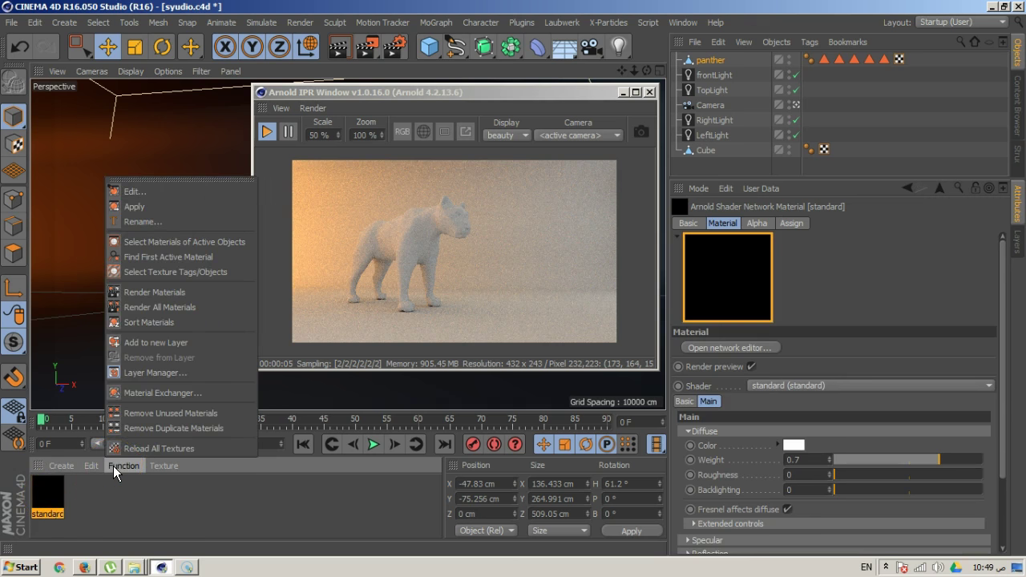
left_click(133, 206)
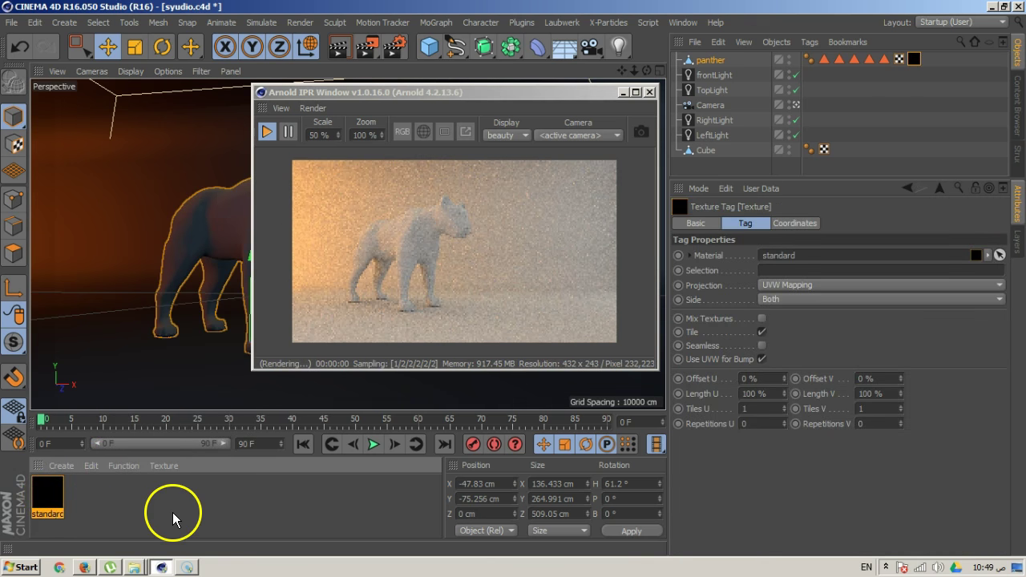
double_click(54, 490)
left_click(401, 99)
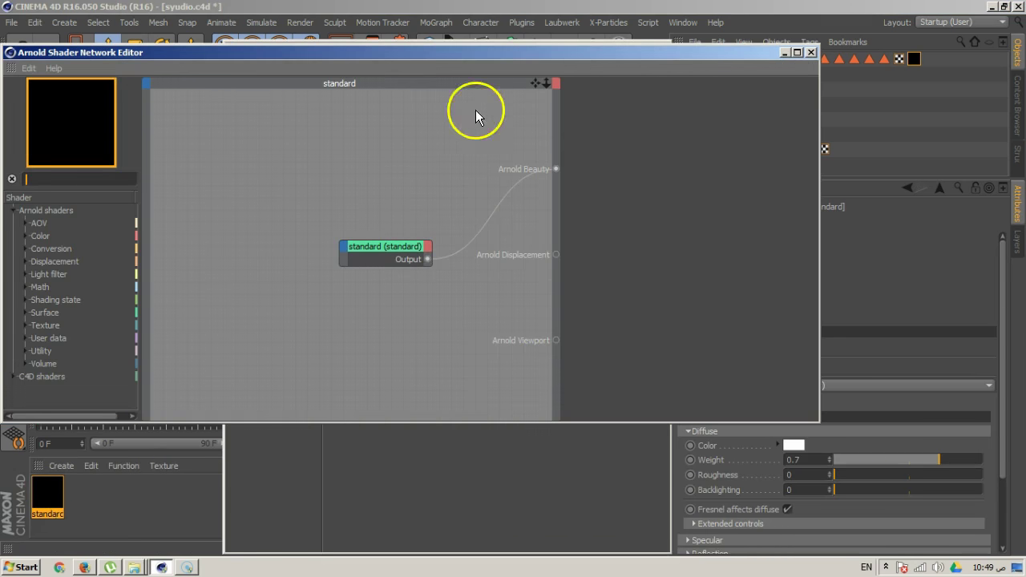
- Close the Material Editor and arrange the Arnold IPR window and a narrowed shader network editor so the panther render stays visible
left_click_drag(466, 53, 567, 43)
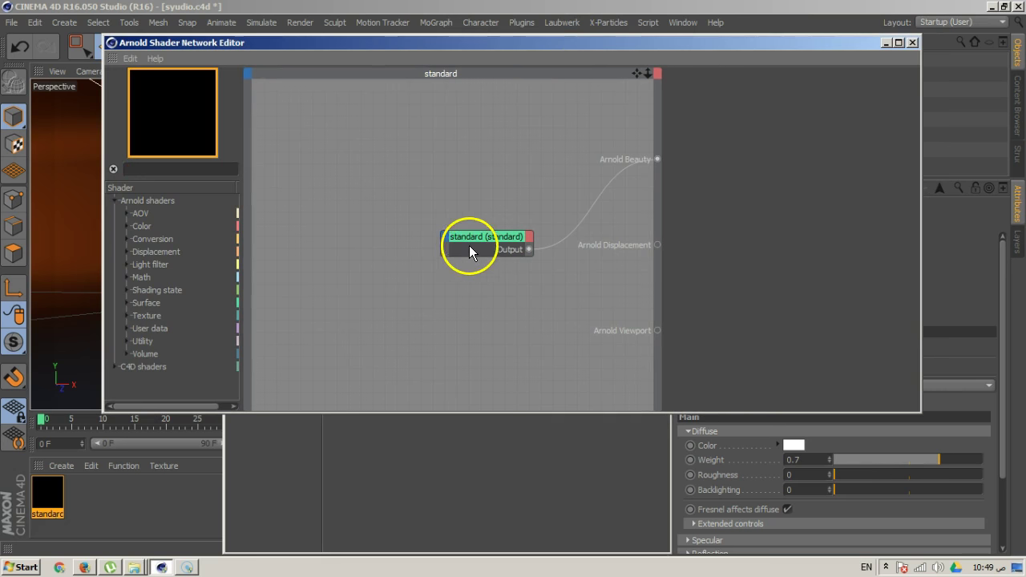
left_click_drag(477, 245, 481, 133)
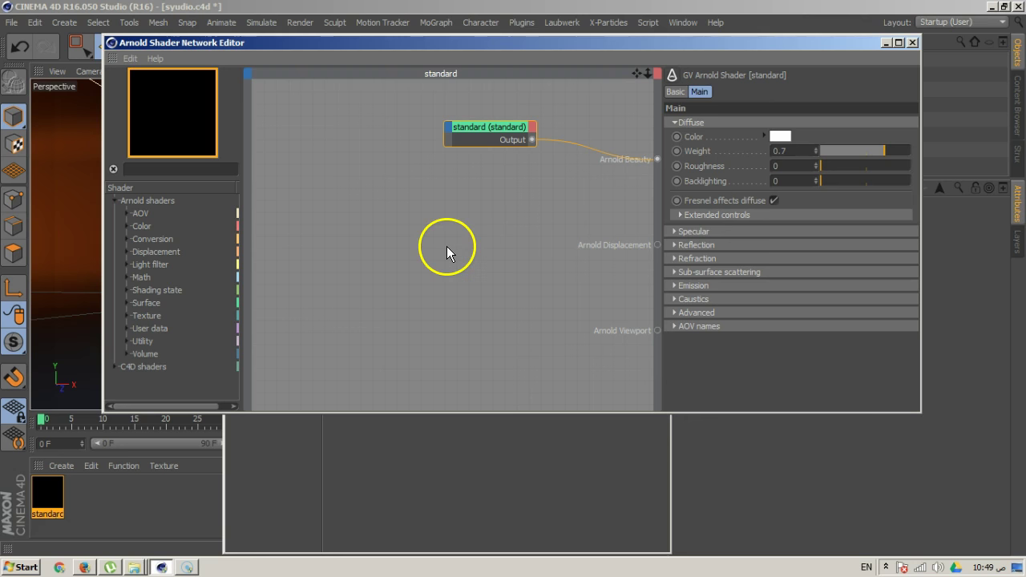
left_click_drag(478, 126, 428, 132)
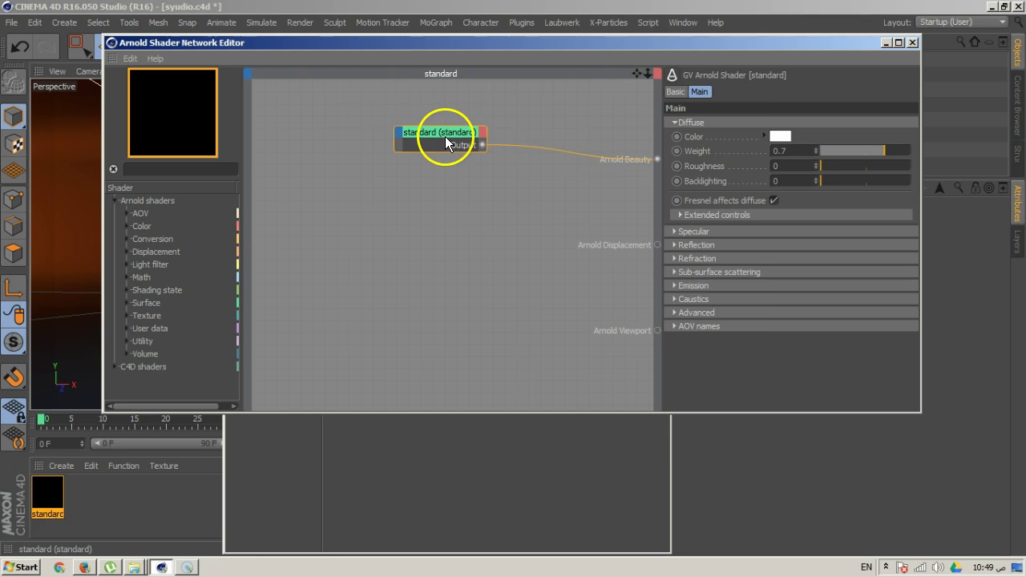
left_click_drag(450, 142, 457, 138)
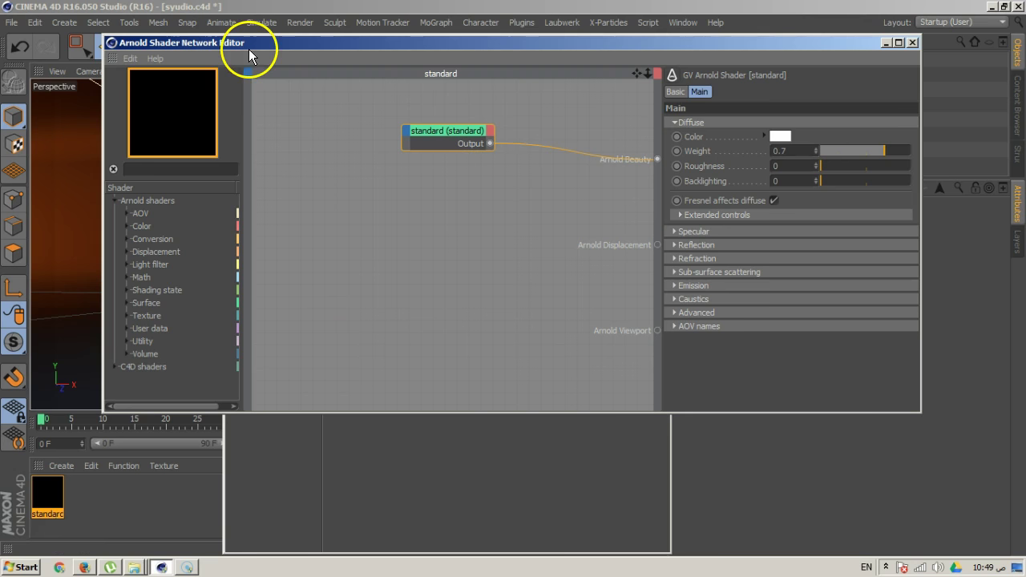
left_click_drag(254, 43, 274, 143)
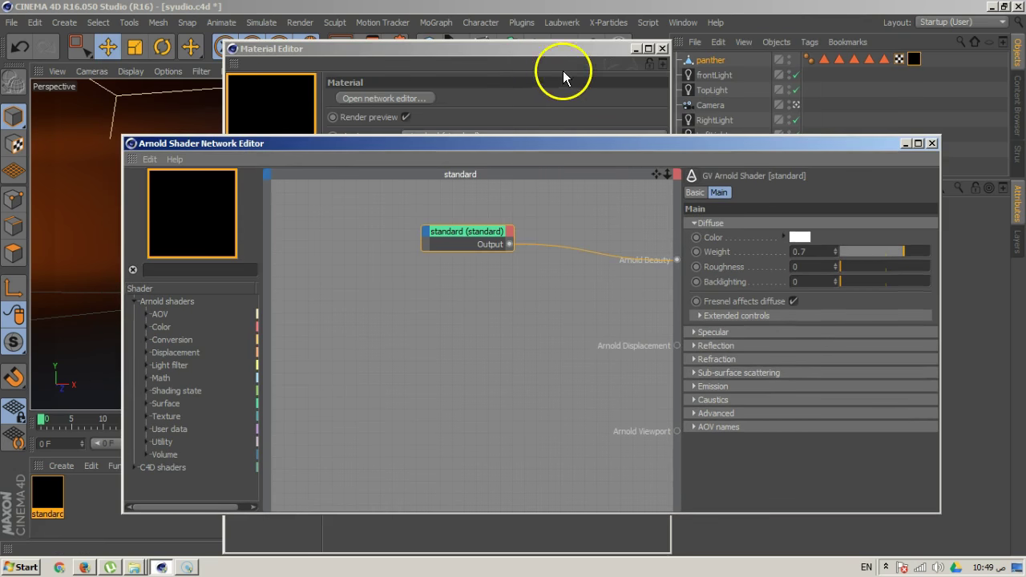
left_click(662, 50)
left_click_drag(456, 93, 206, 48)
left_click_drag(503, 145, 532, 72)
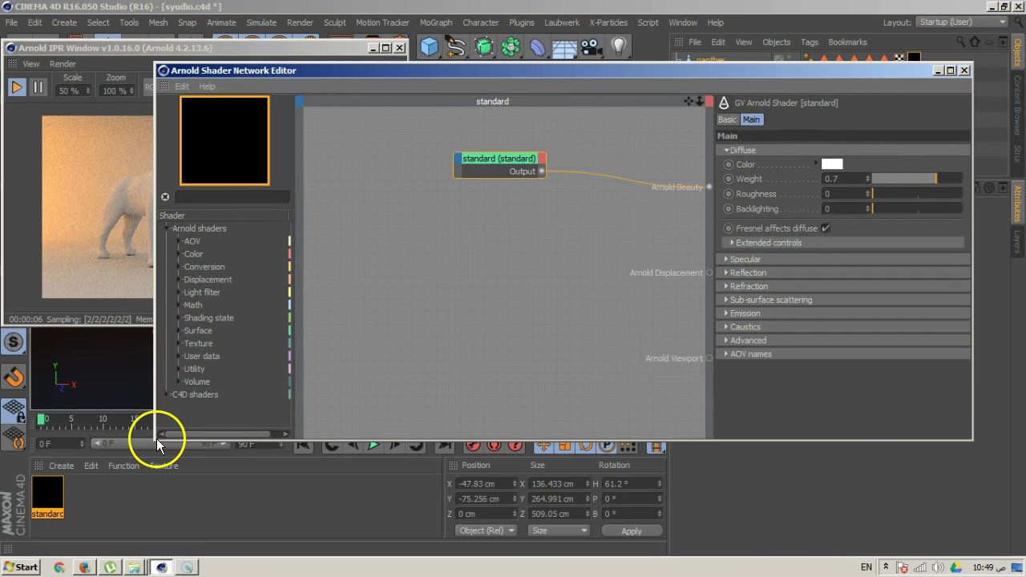
left_click_drag(156, 438, 343, 430)
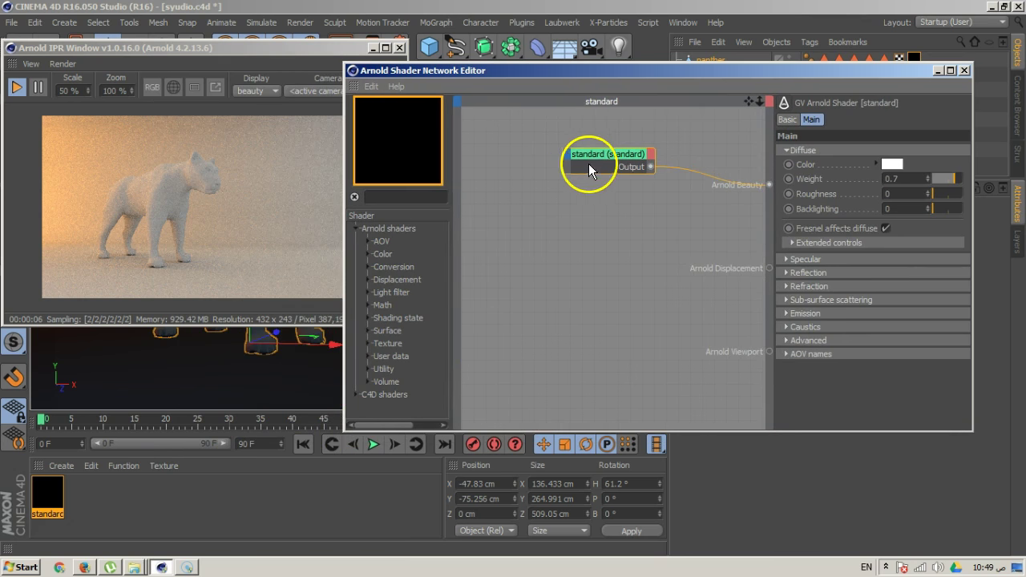
- Add a layer_color node next to the standard node and enlarge the network editor until all eight layer settings fit
left_click_drag(602, 158, 640, 218)
left_click(406, 194)
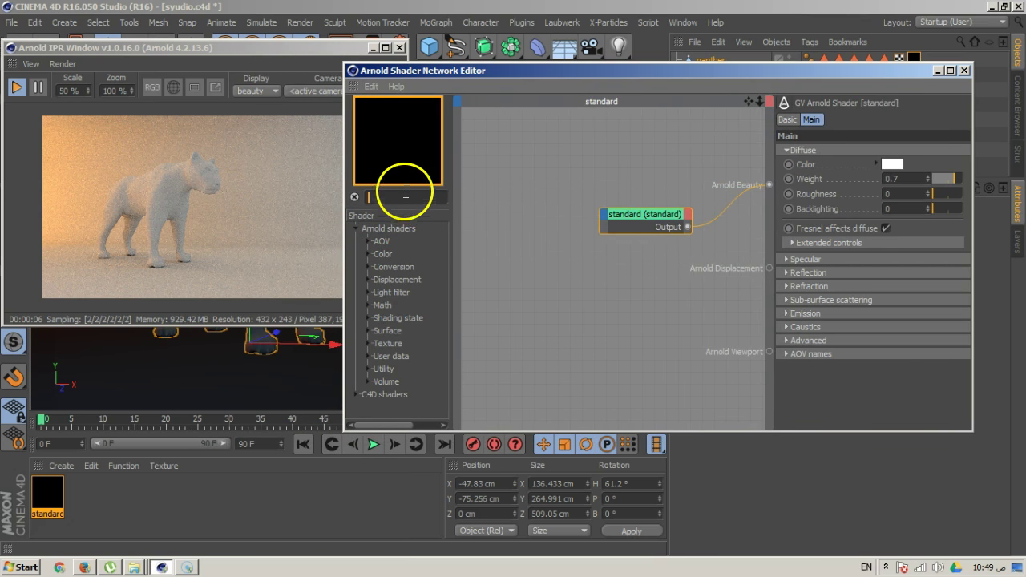
type("layer")
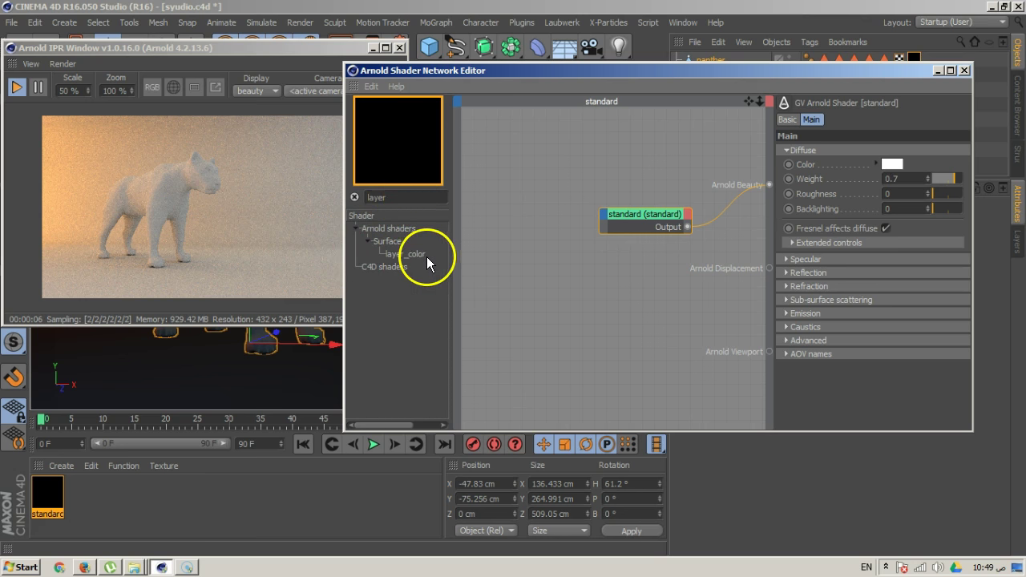
left_click_drag(427, 256, 525, 227)
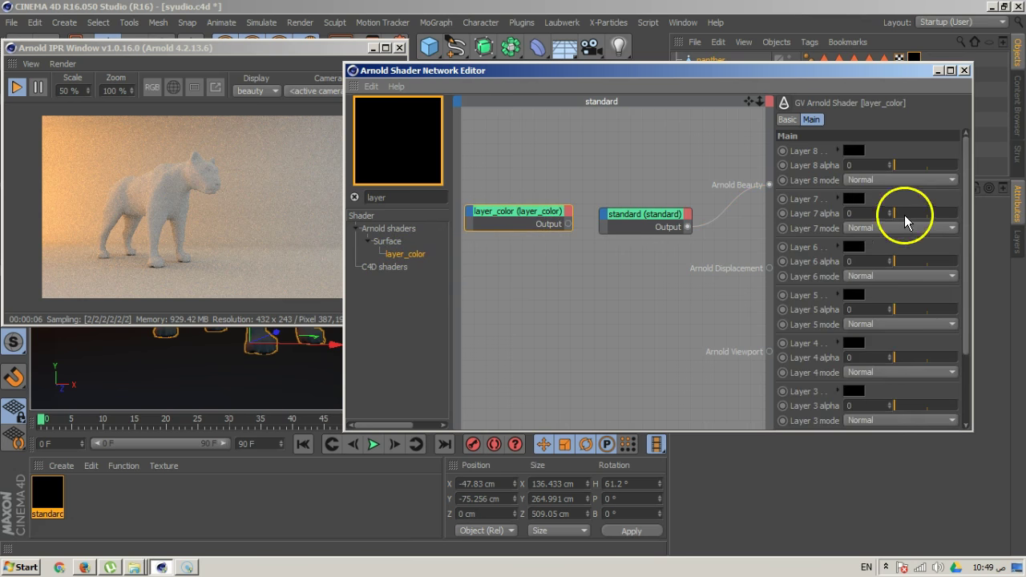
left_click_drag(893, 431, 889, 533)
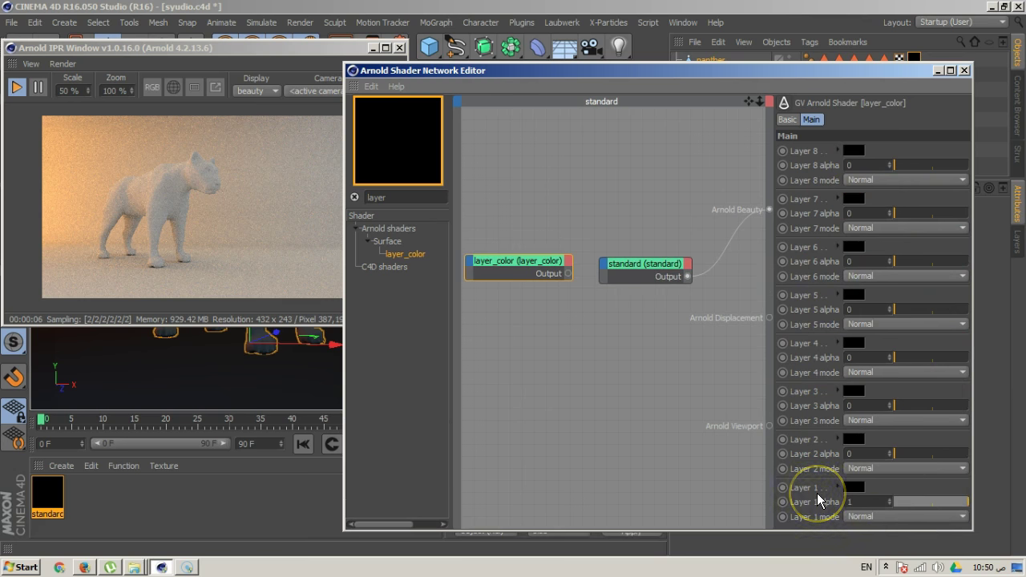
left_click_drag(513, 257, 513, 229)
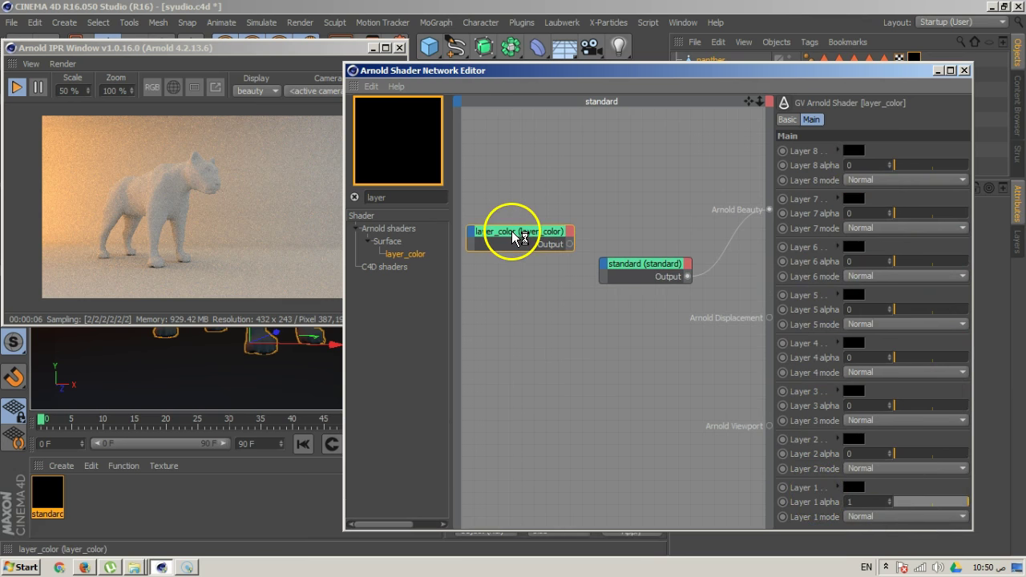
left_click_drag(660, 264, 659, 215)
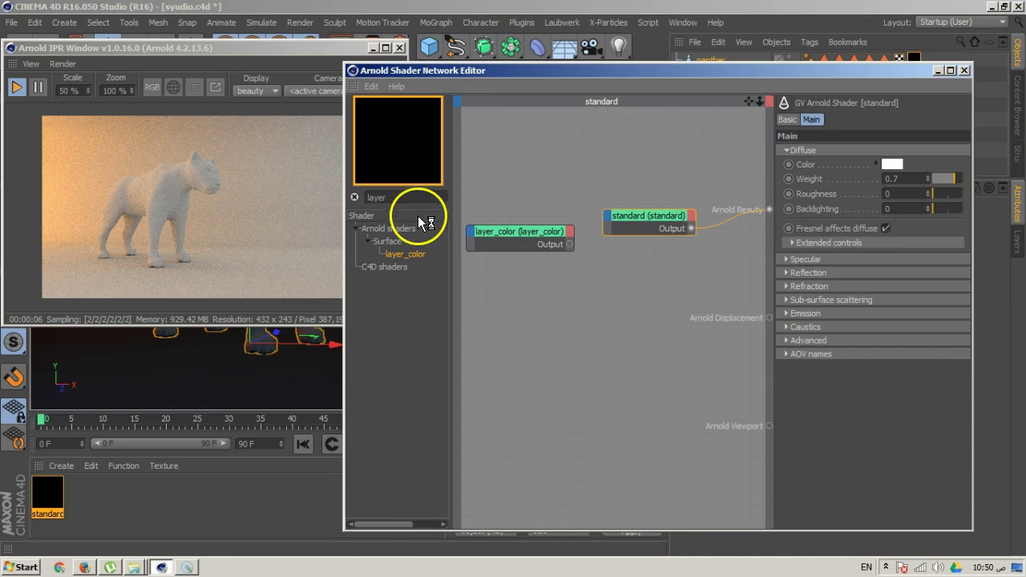
- Add an image texture node and move the standard and layer_color nodes apart to make room for it
key("BackSpace")
type("imag")
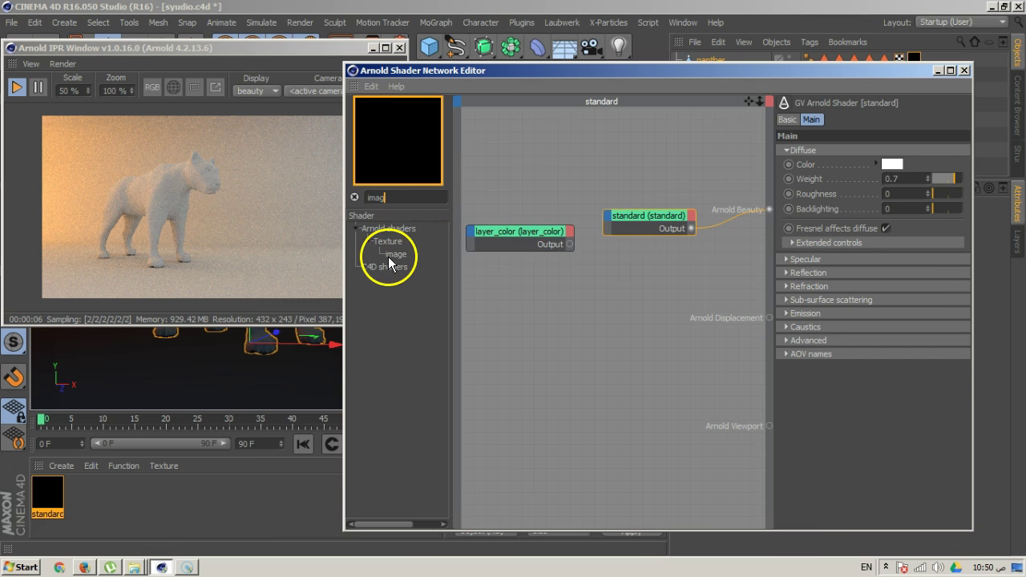
left_click_drag(390, 257, 481, 328)
left_click_drag(532, 239, 591, 298)
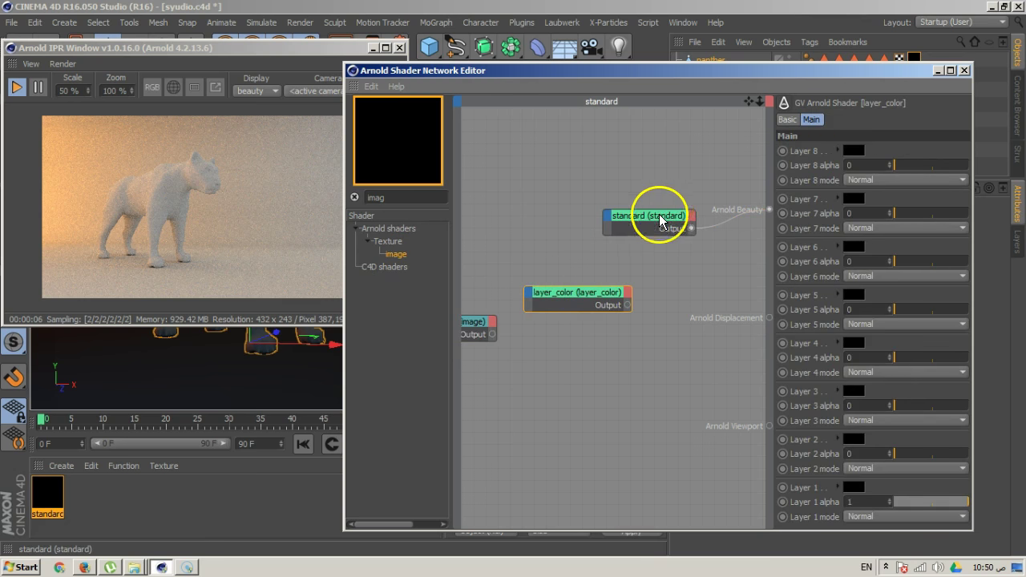
left_click_drag(661, 222, 695, 151)
left_click_drag(579, 293, 618, 241)
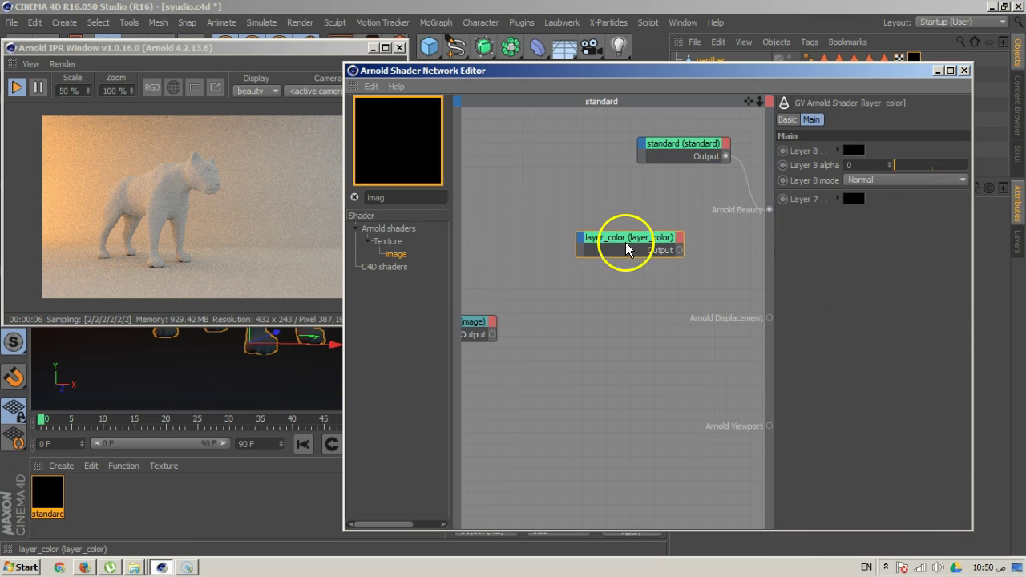
- Bring the image nodes to three, stack them in a column, and move layer_color beside that column
left_click_drag(485, 326, 513, 383)
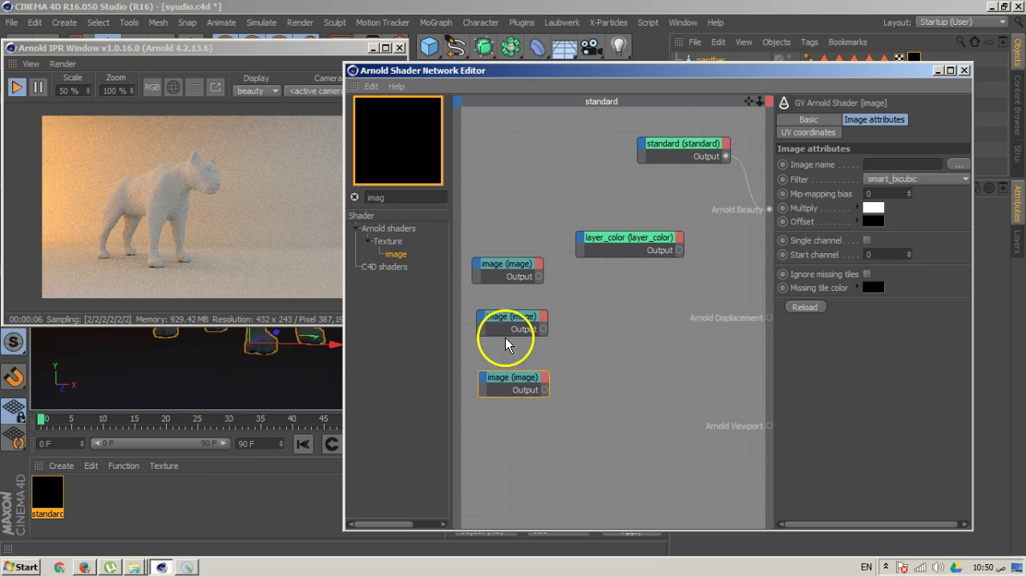
left_click_drag(508, 318, 508, 326)
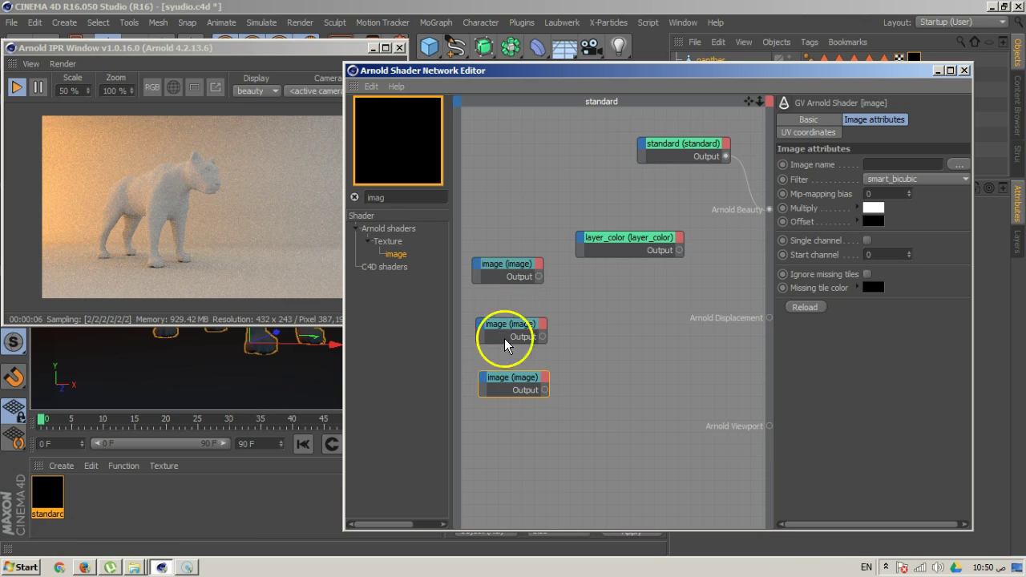
left_click_drag(633, 243, 639, 317)
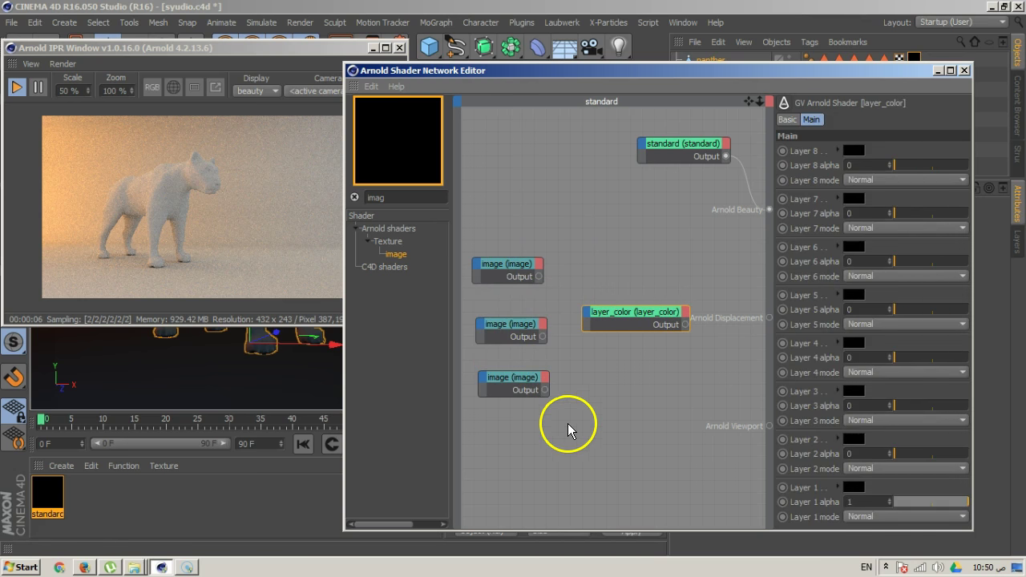
- Browse for the uppermost image node's file in K:\Sources\AE\Plugins, down to the _Material-Pack folder of The Pixel Lab's Element 3D V2 material pack
left_click(504, 270)
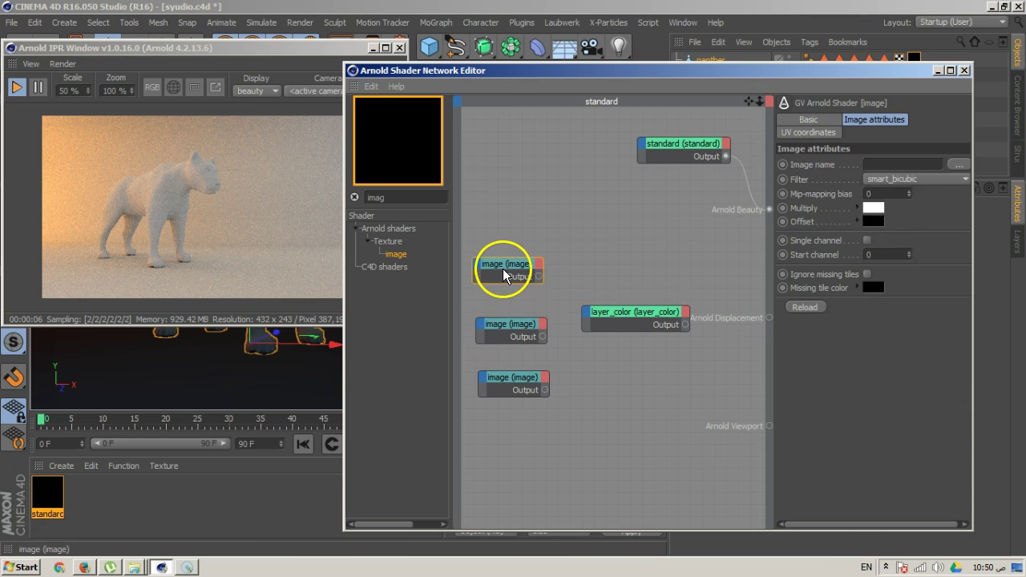
left_click(957, 164)
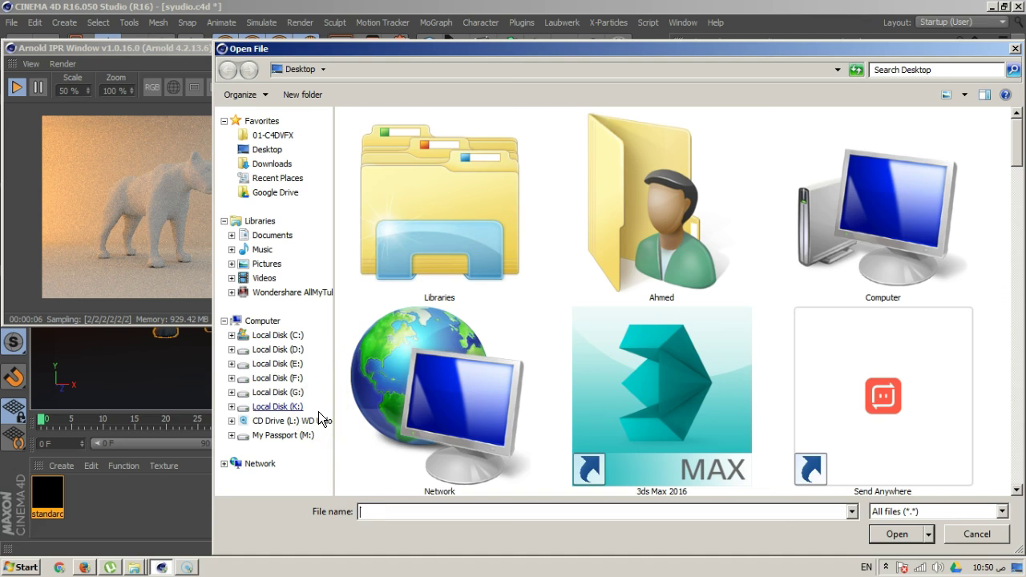
left_click(277, 408)
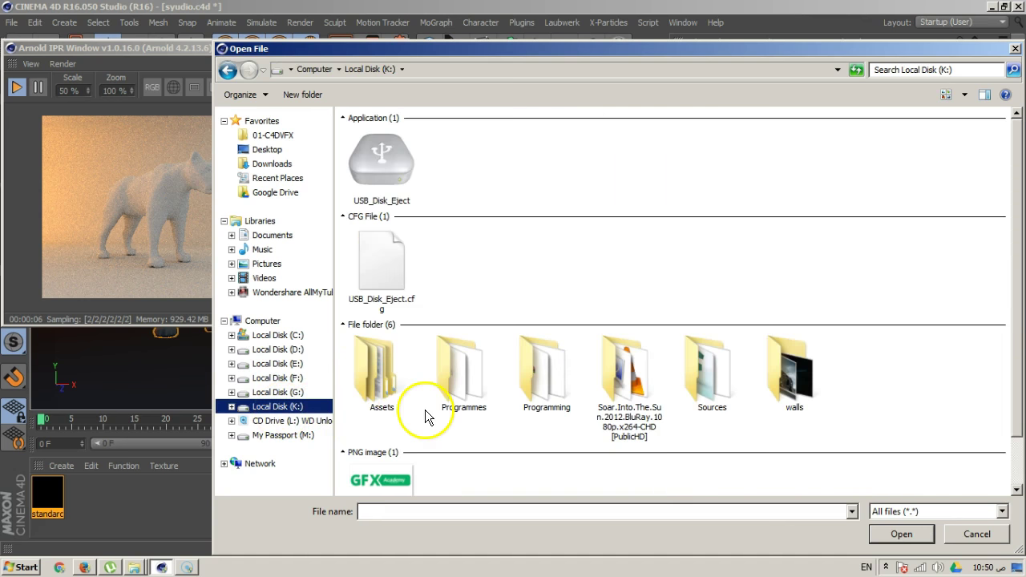
double_click(706, 377)
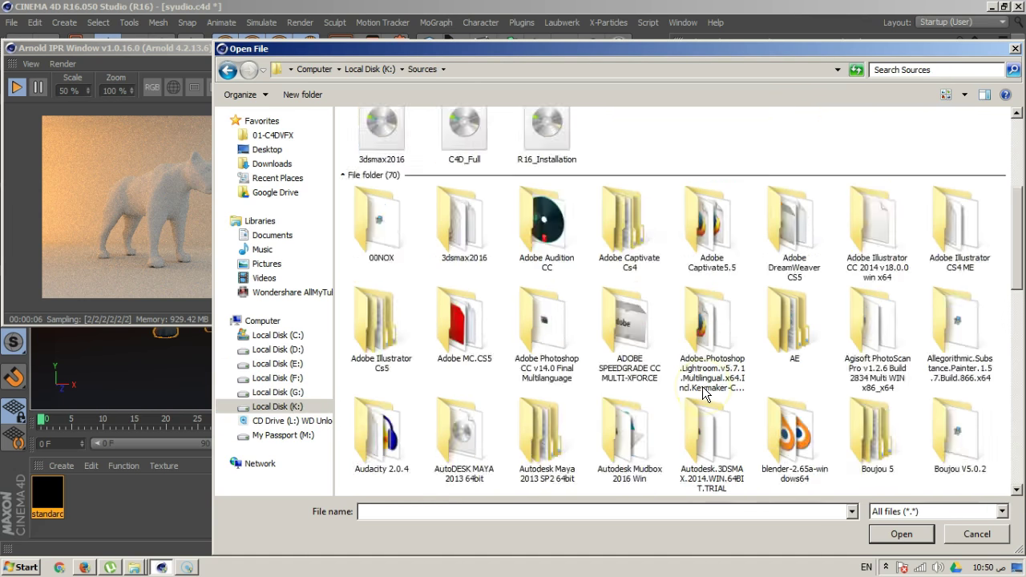
left_click(786, 295)
double_click(785, 295)
double_click(376, 197)
double_click(386, 192)
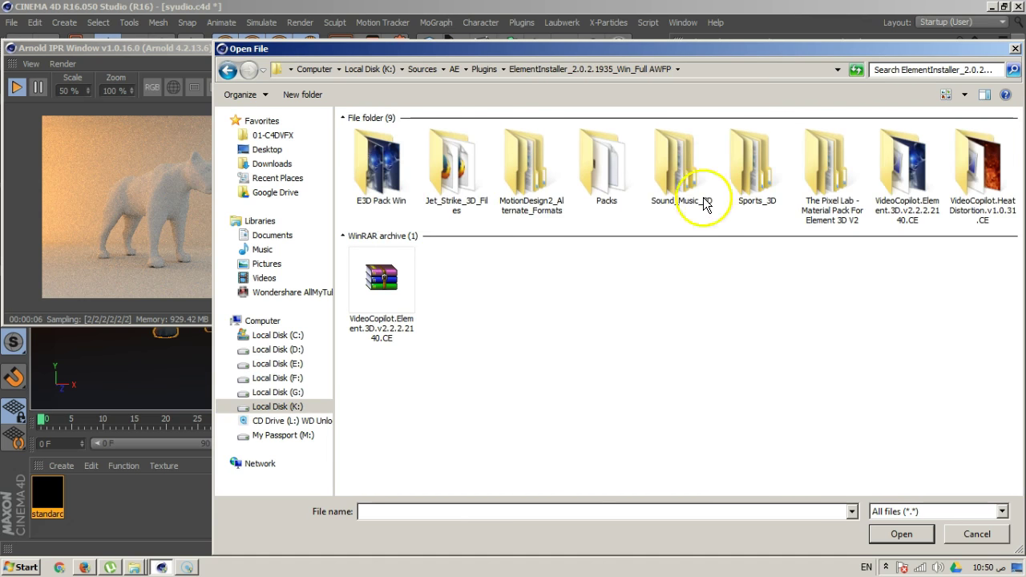
double_click(829, 175)
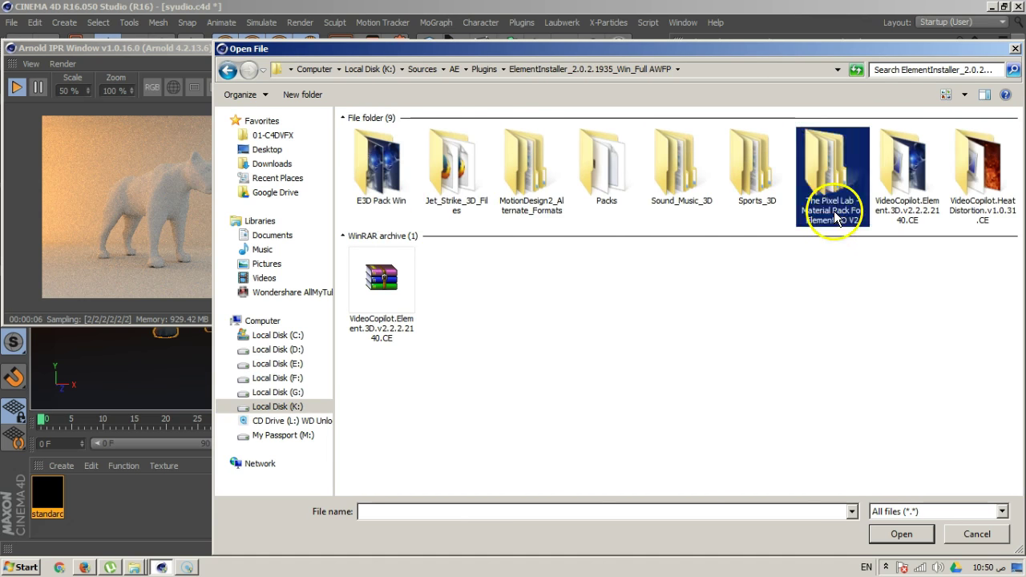
double_click(381, 168)
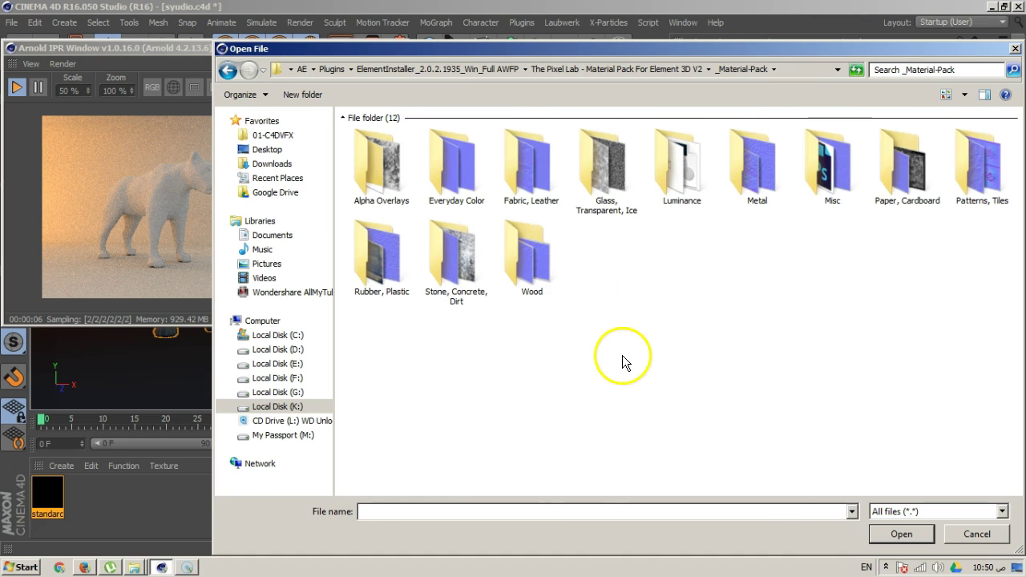
- Load the metal image from the Rubber, Plastic folder into the uppermost image node without copying it to the project location
scroll(691, 330, "up", 4, "ctrl")
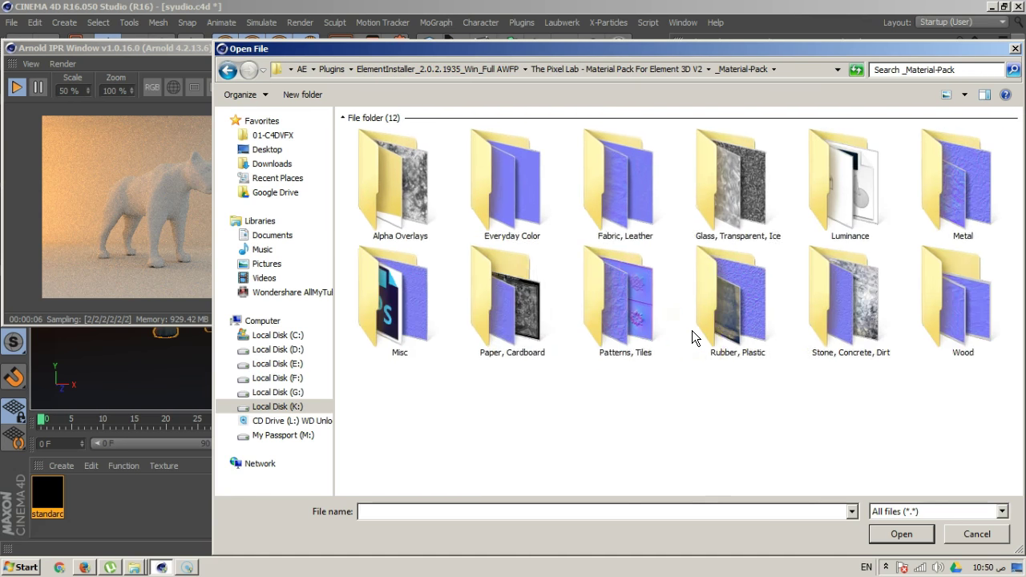
scroll(692, 330, "up", 1, "ctrl")
left_click(728, 408)
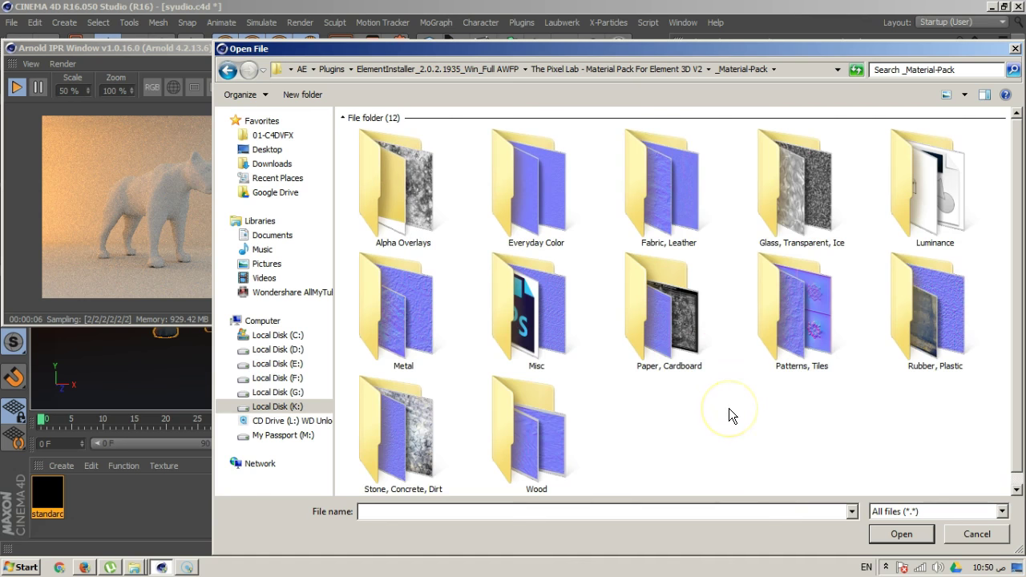
double_click(906, 355)
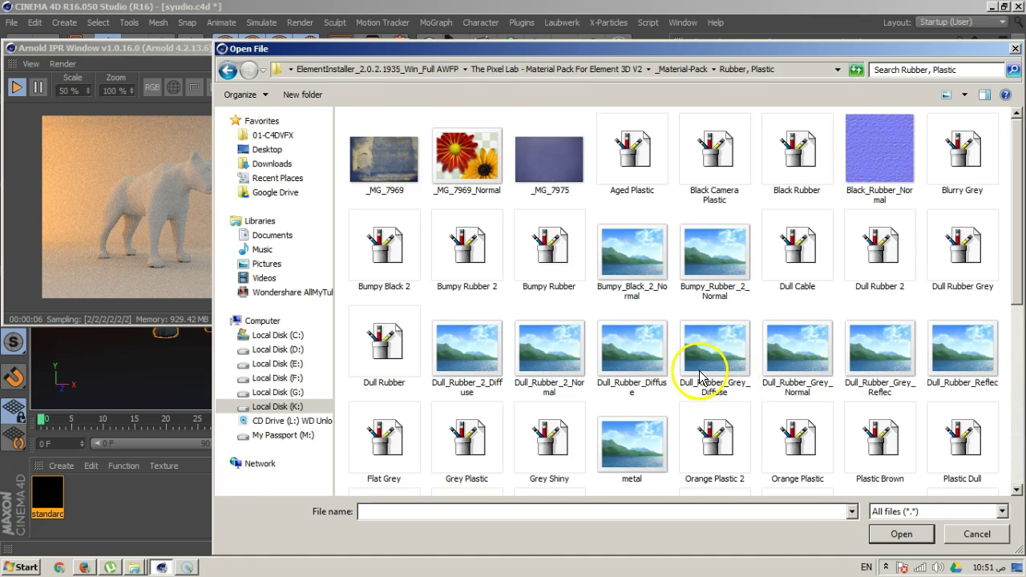
scroll(699, 375, "down", 3)
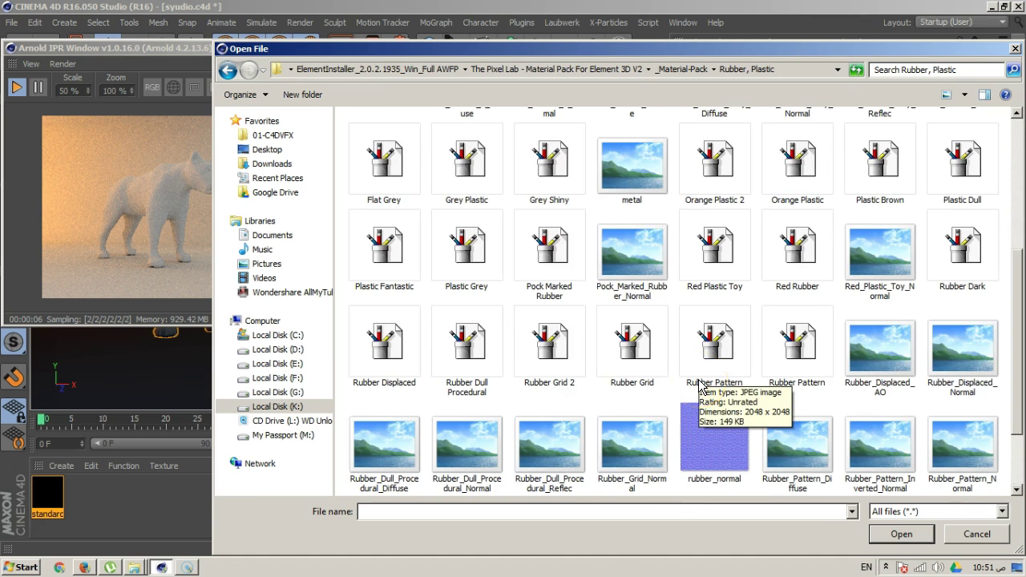
left_click(699, 479)
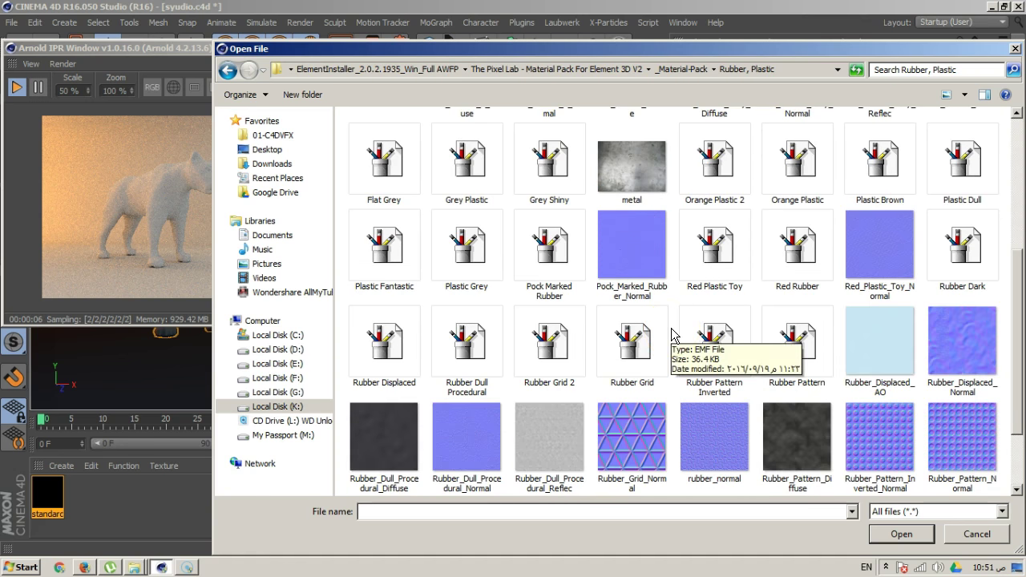
left_click(631, 143)
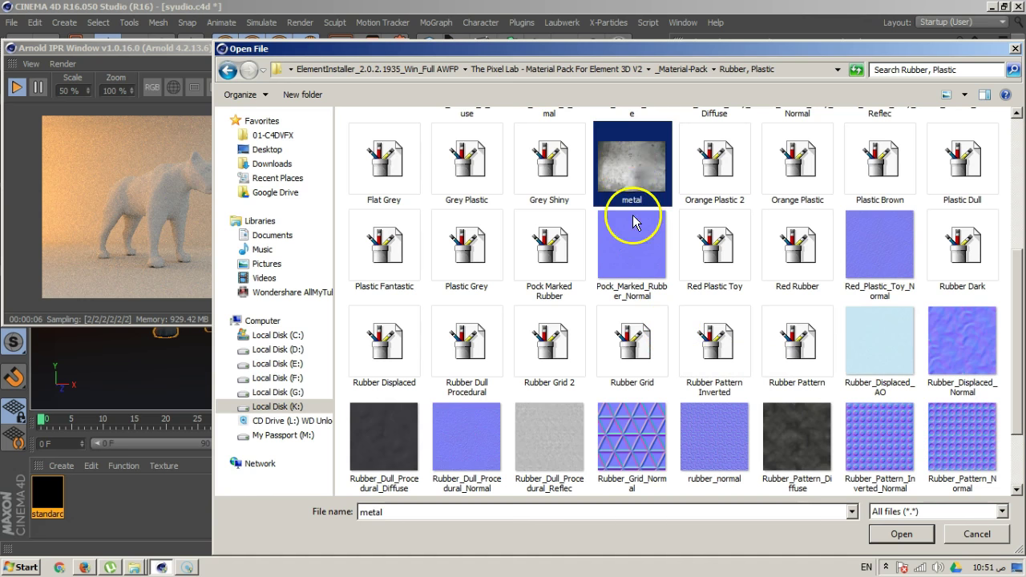
left_click(894, 536)
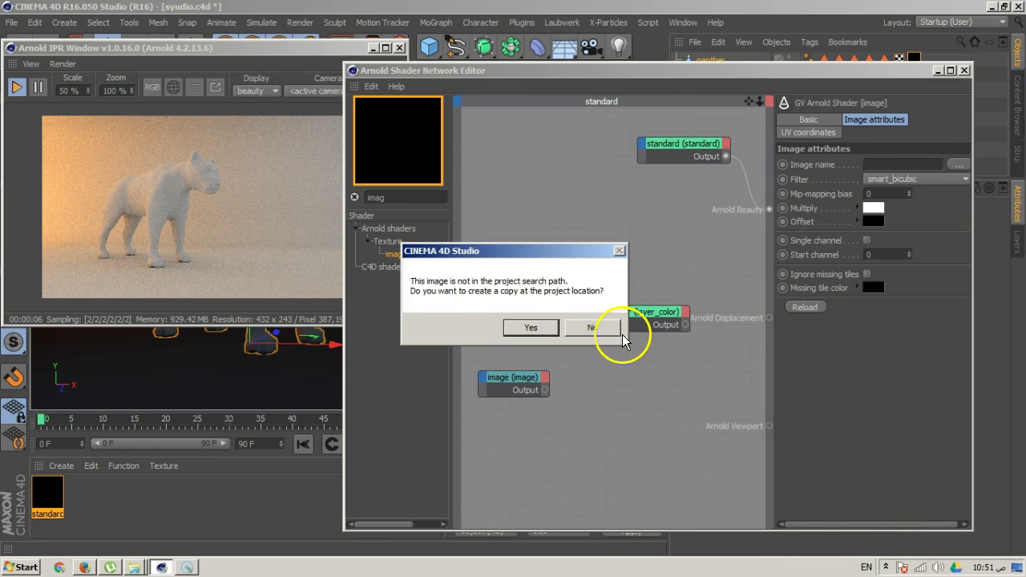
left_click(609, 326)
- Reselect the metal file for the uppermost image node, again without a project copy, and connect its output to layer_color's Layer 1
left_click(958, 164)
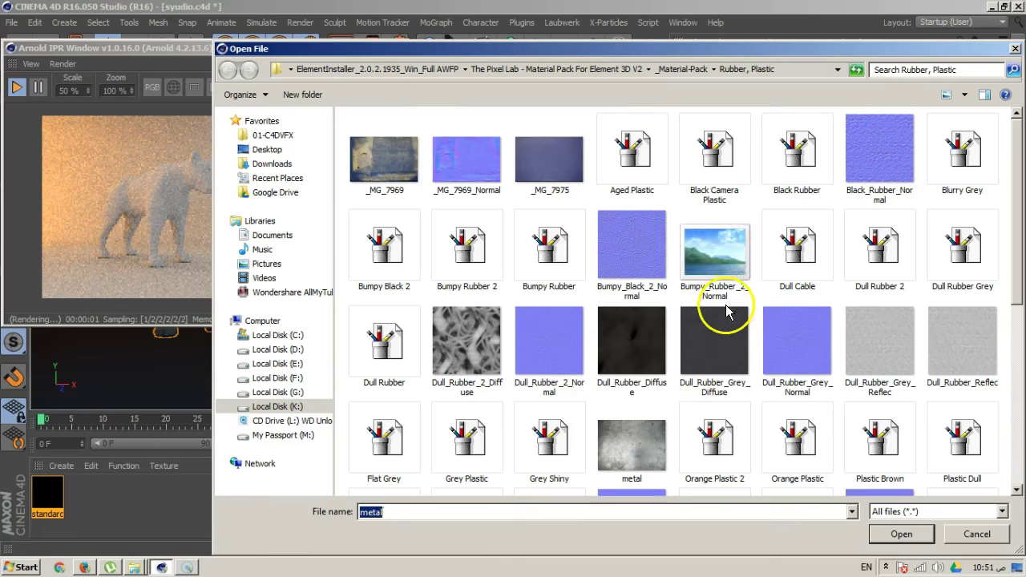
left_click(651, 449)
left_click(901, 534)
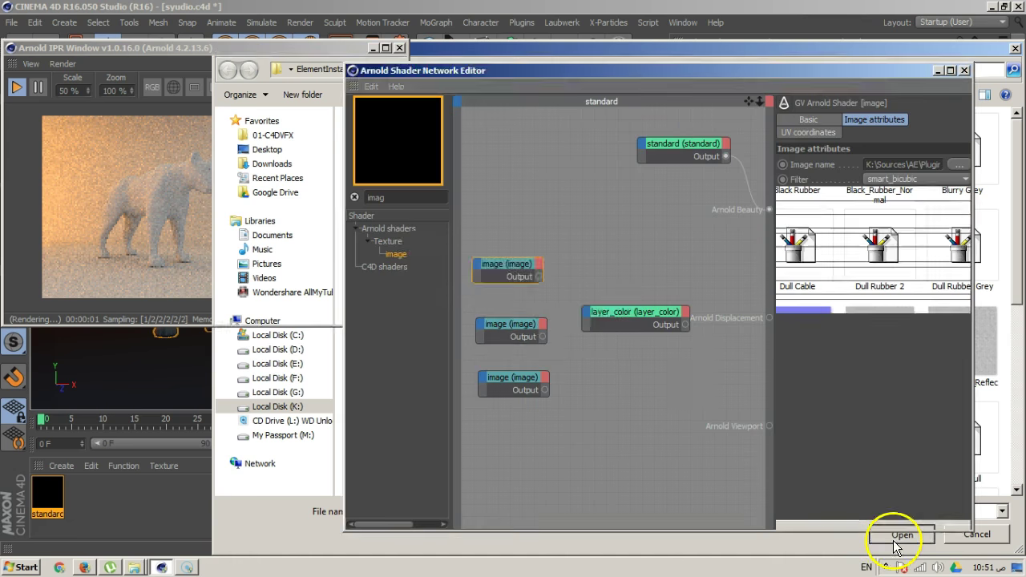
left_click(584, 335)
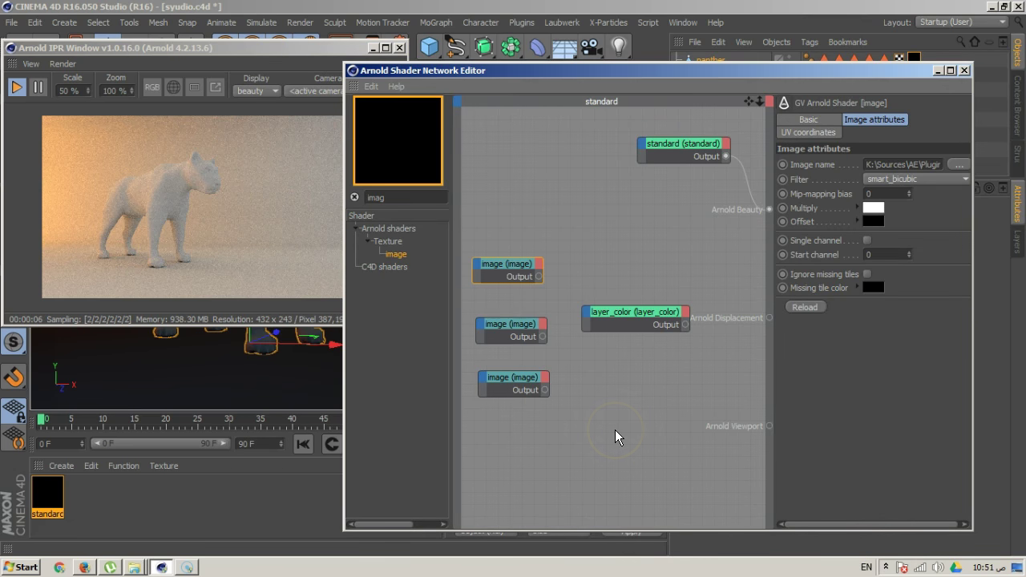
left_click_drag(538, 277, 649, 533)
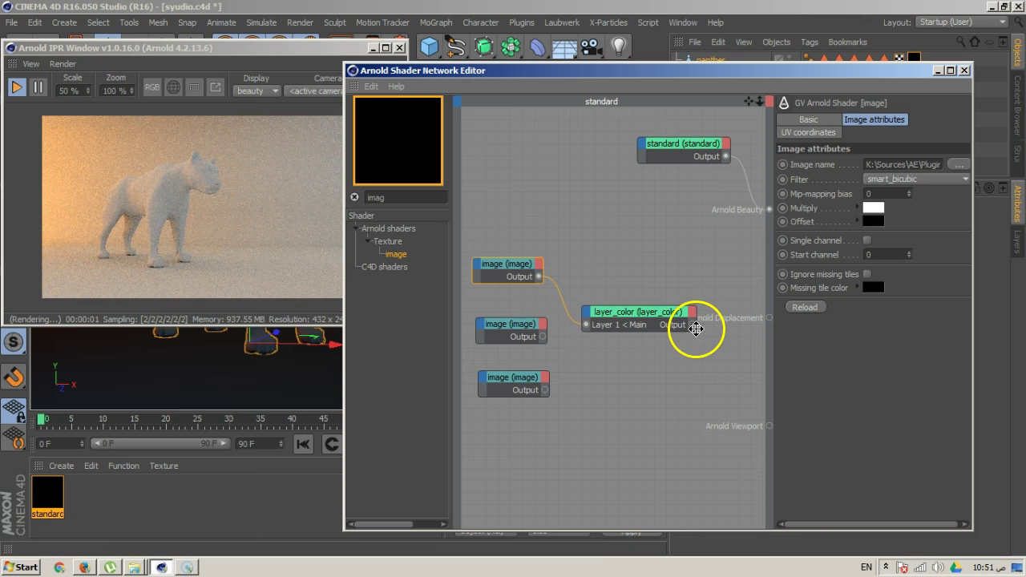
- Try feeding layer_color's output straight into Arnold Beauty, and remove that connection again
left_click_drag(692, 325, 760, 228)
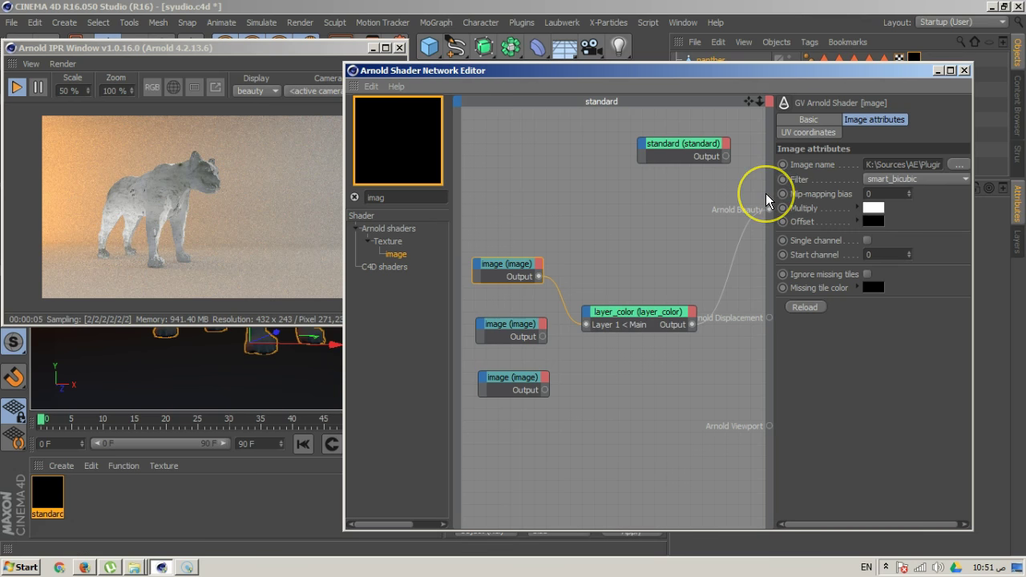
left_click(722, 295)
key("Delete")
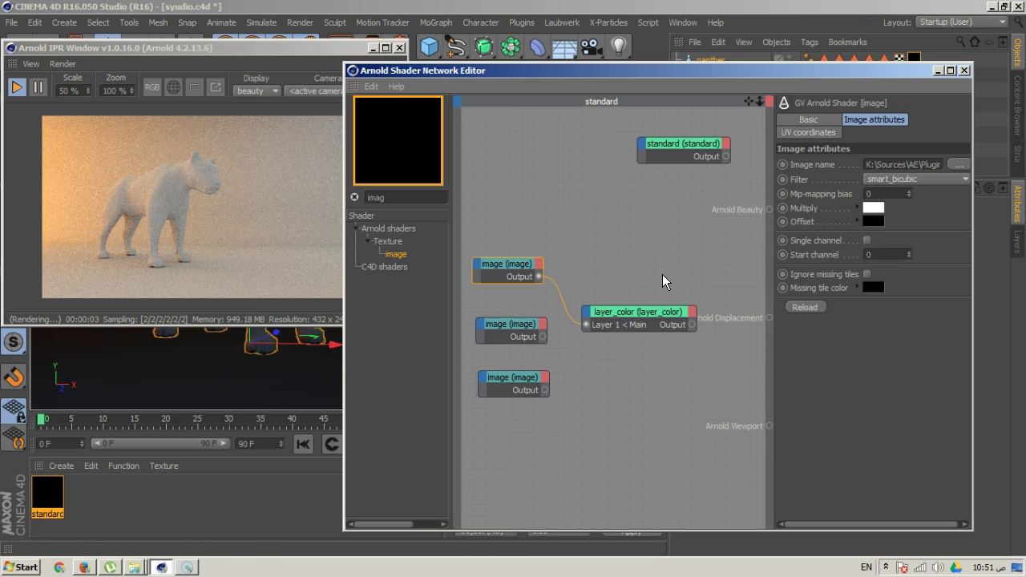
- Connect layer_color's output to the standard node's Diffuse Color and route the standard node's output into Arnold Beauty
left_click_drag(663, 274, 688, 153)
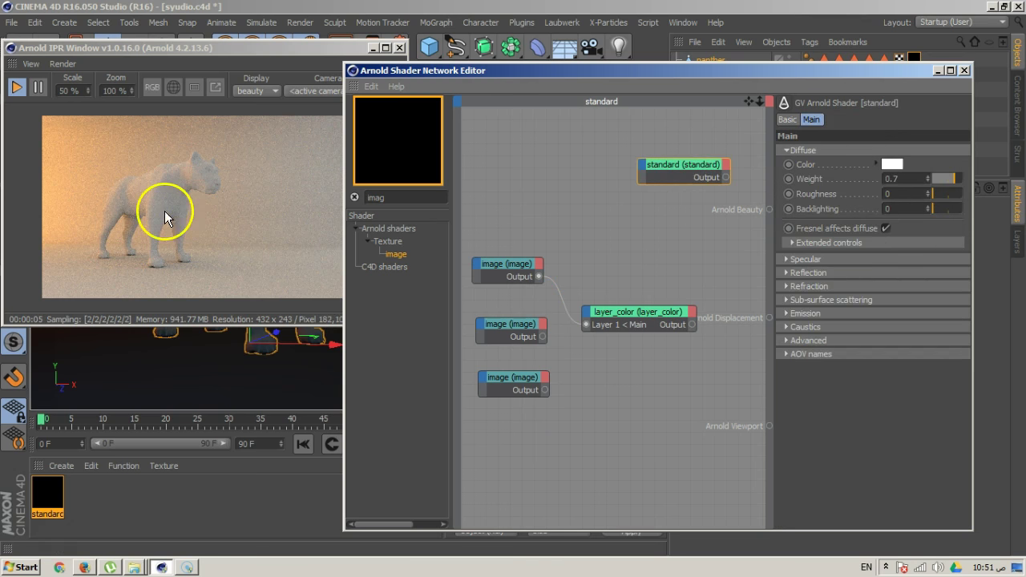
left_click(642, 168)
mouse_move(712, 172)
left_click(816, 171)
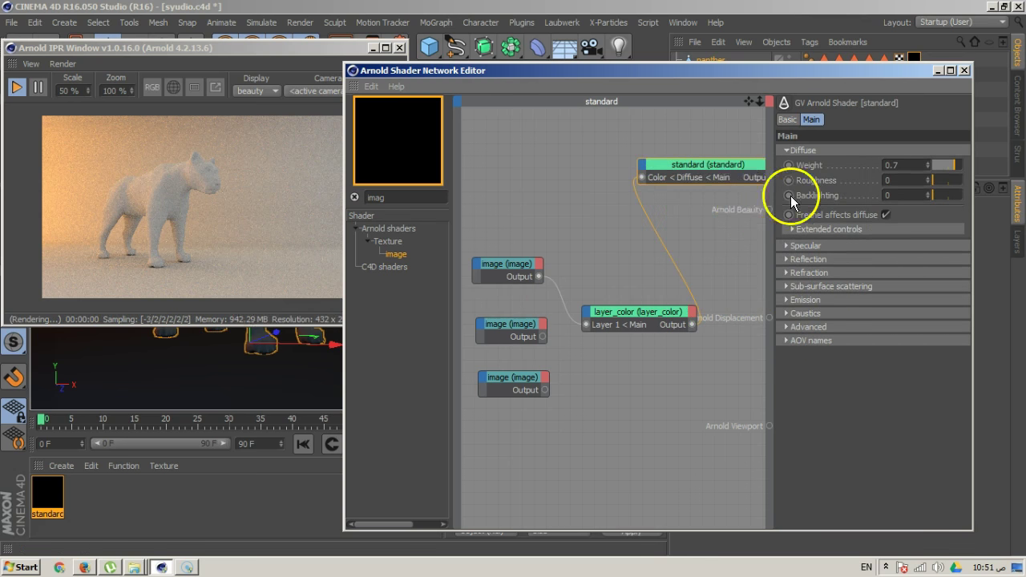
left_click_drag(709, 165, 627, 161)
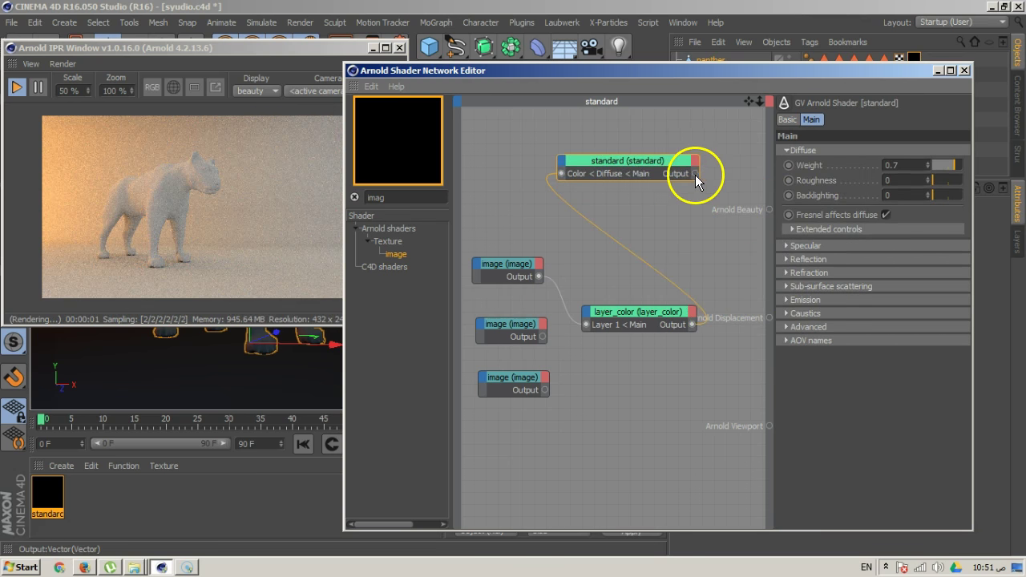
left_click_drag(767, 208, 769, 209)
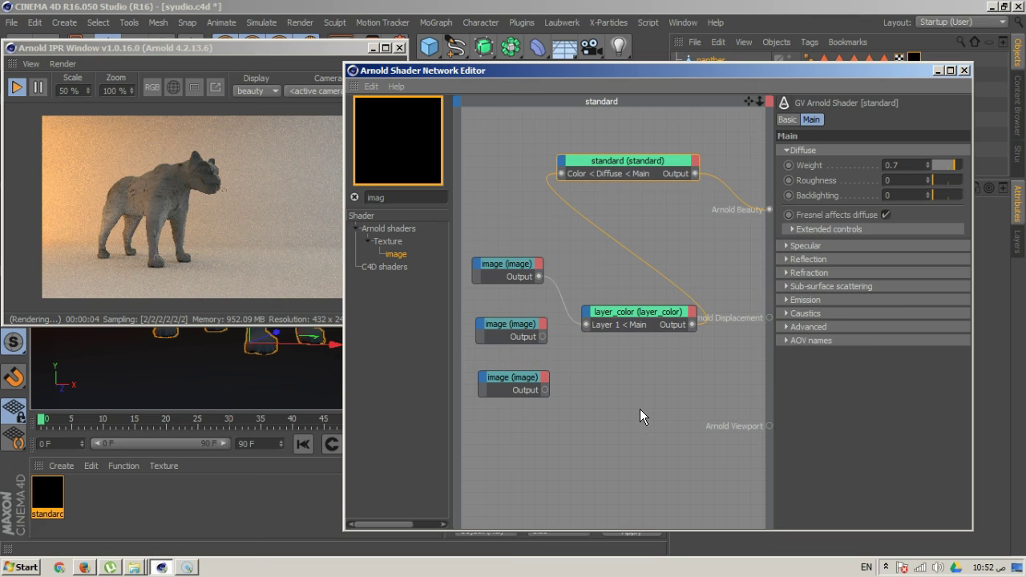
- Browse for the middle image node's file, going from the Rubber, Plastic folder to the Stone, Concrete, Dirt folder
left_click(534, 309)
left_click(525, 446)
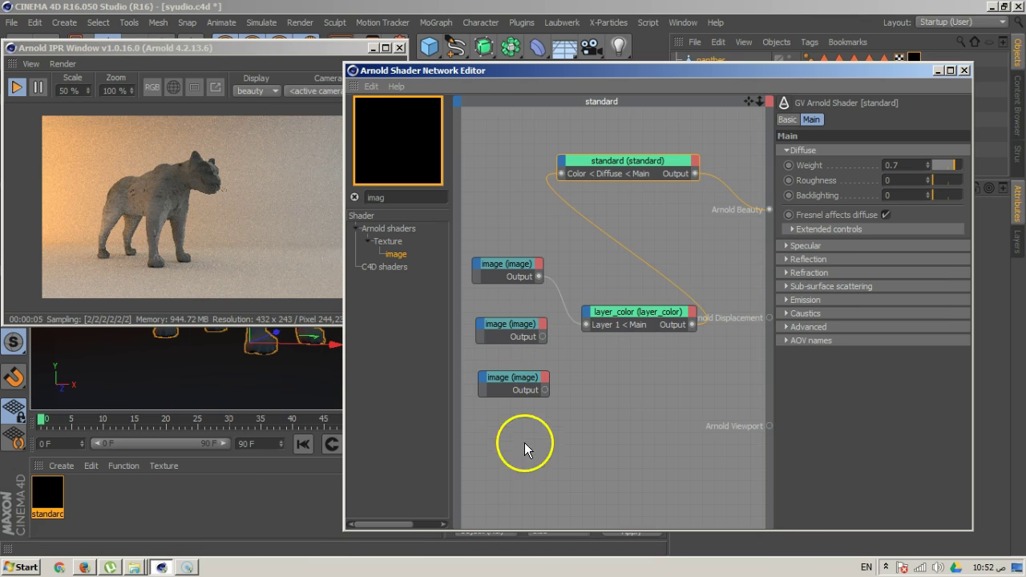
left_click(501, 326)
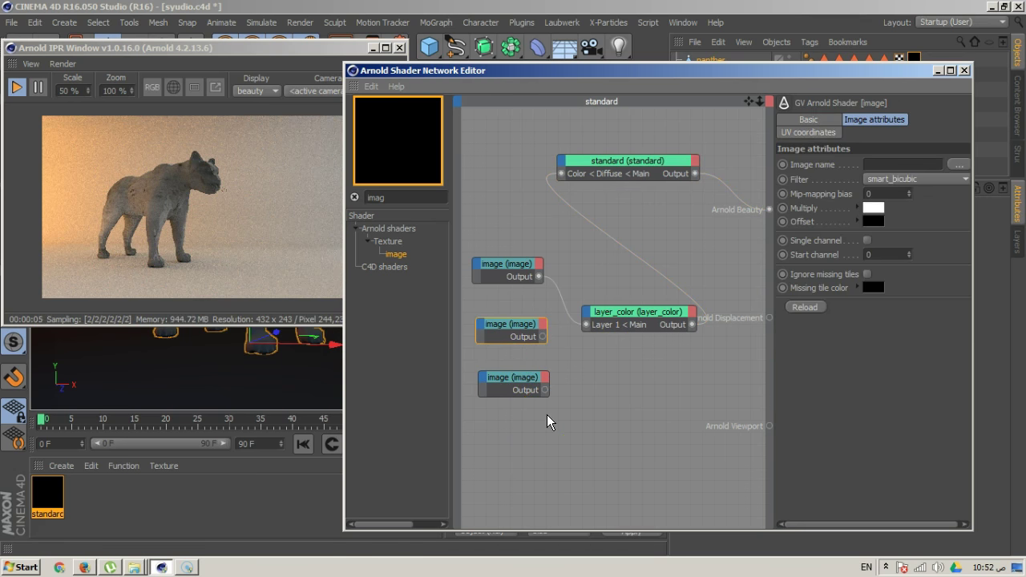
left_click(958, 164)
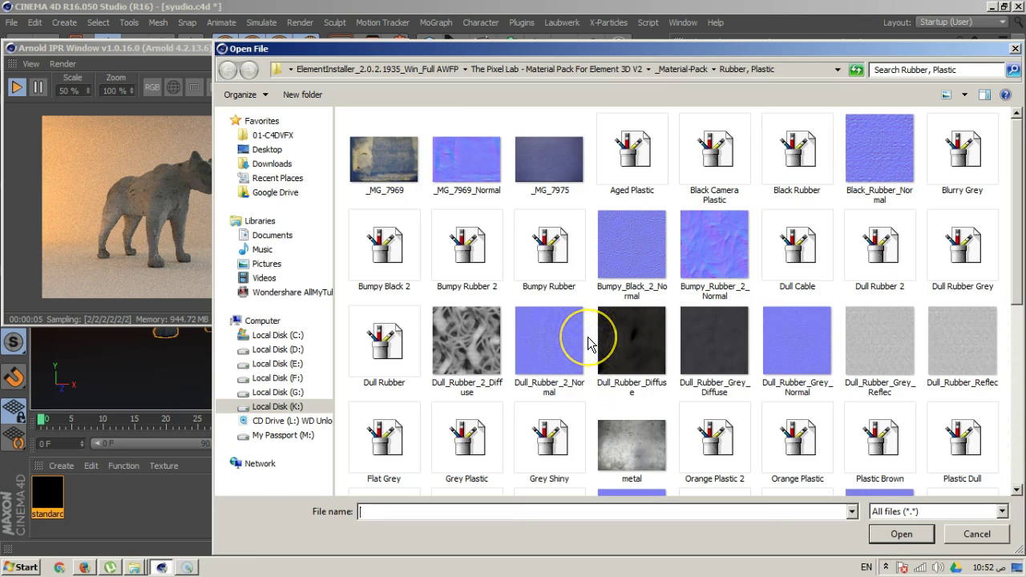
left_click(585, 343)
scroll(587, 344, "down", 4)
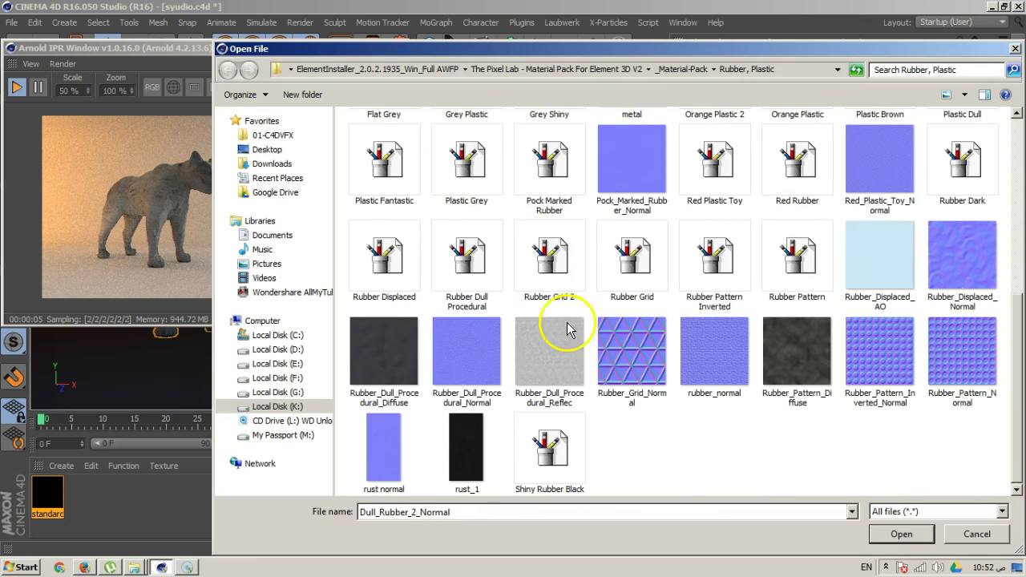
left_click(668, 69)
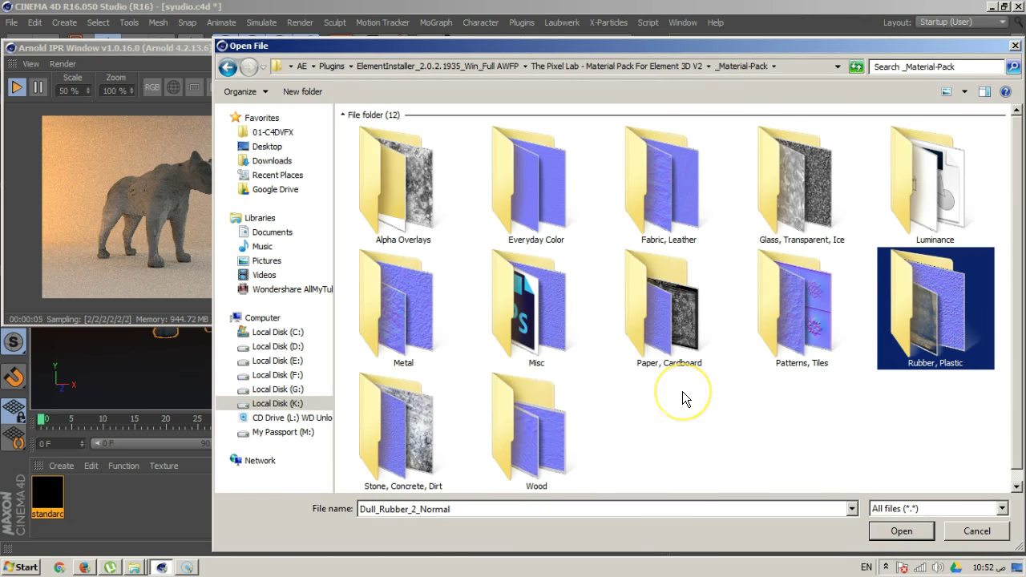
scroll(682, 391, "down", 1)
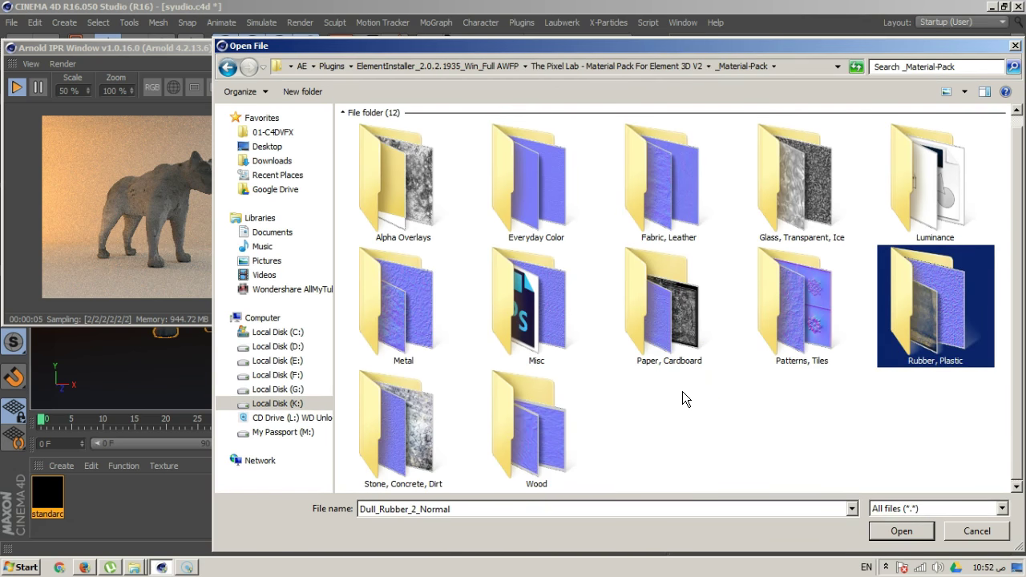
left_click(427, 440)
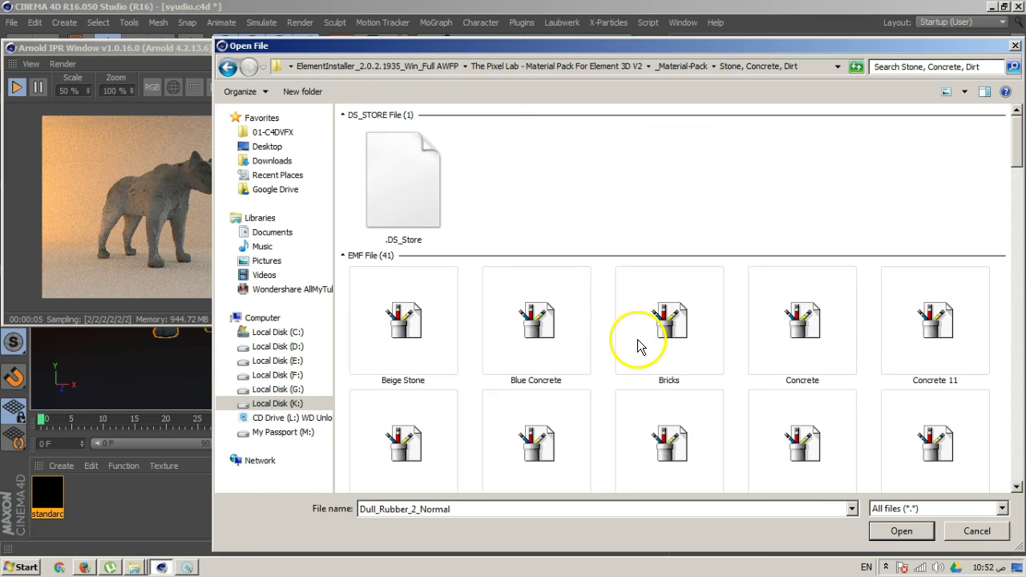
- Load Tex_22_grayscale into the middle image node without copying it to the project location
scroll(642, 341, "down", 10)
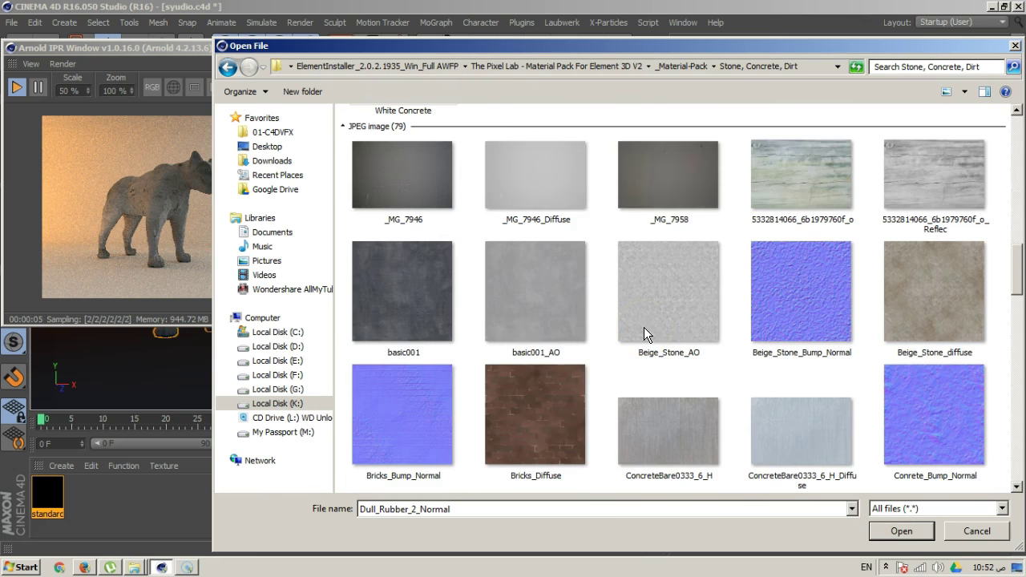
scroll(644, 329, "down", 5)
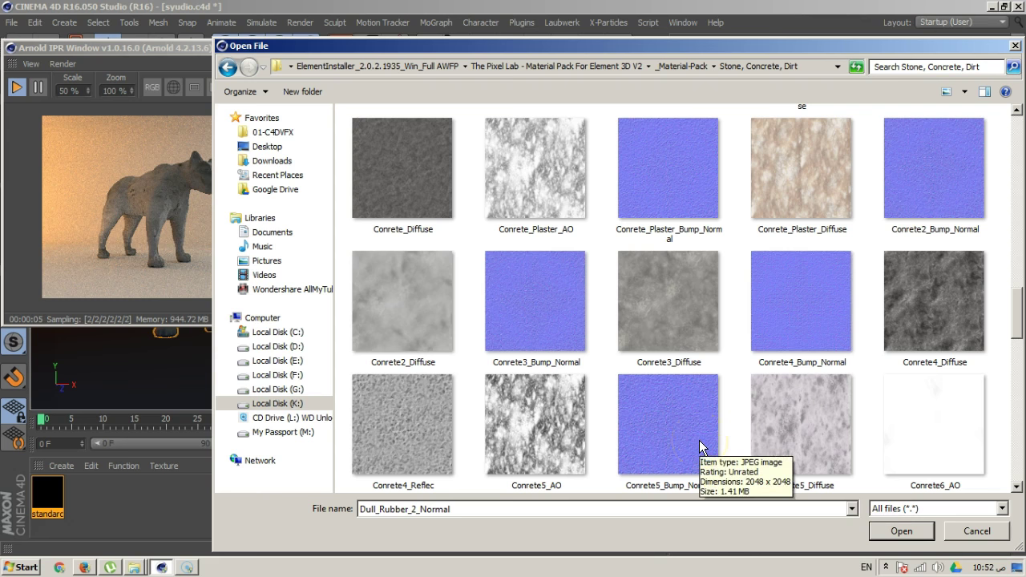
scroll(675, 341, "down", 5)
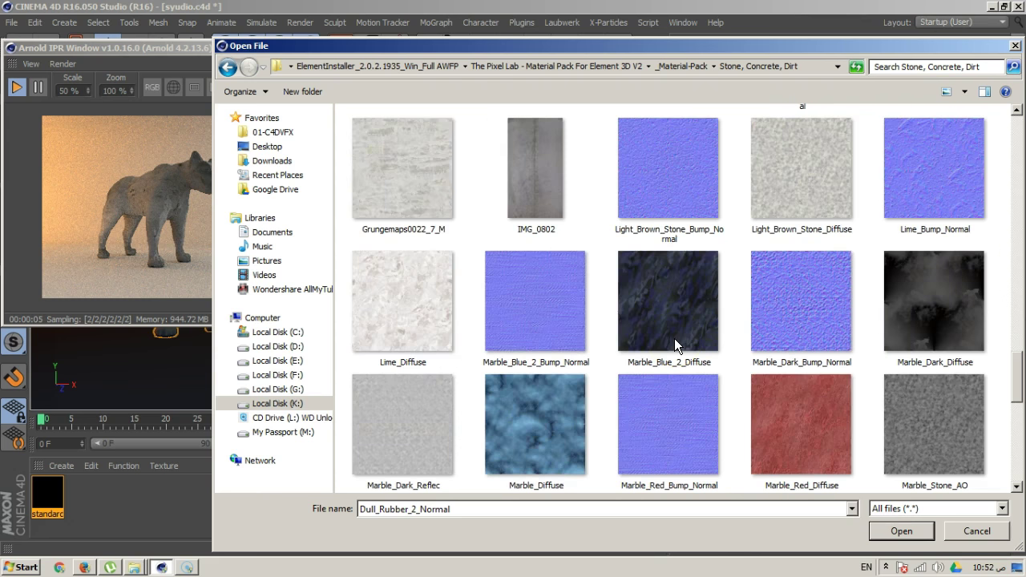
scroll(675, 343, "down", 2)
scroll(675, 338, "down", 6)
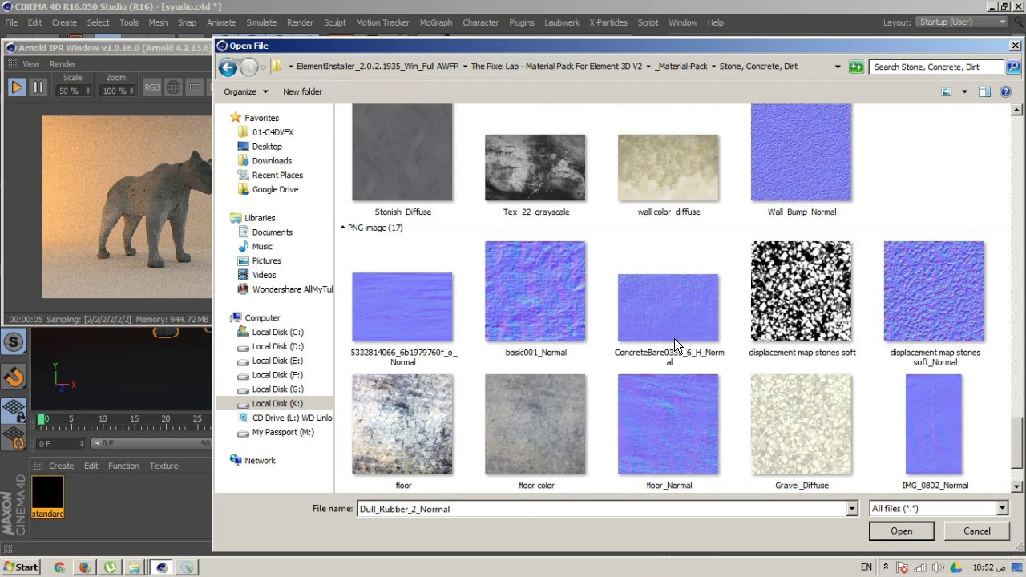
left_click(524, 184)
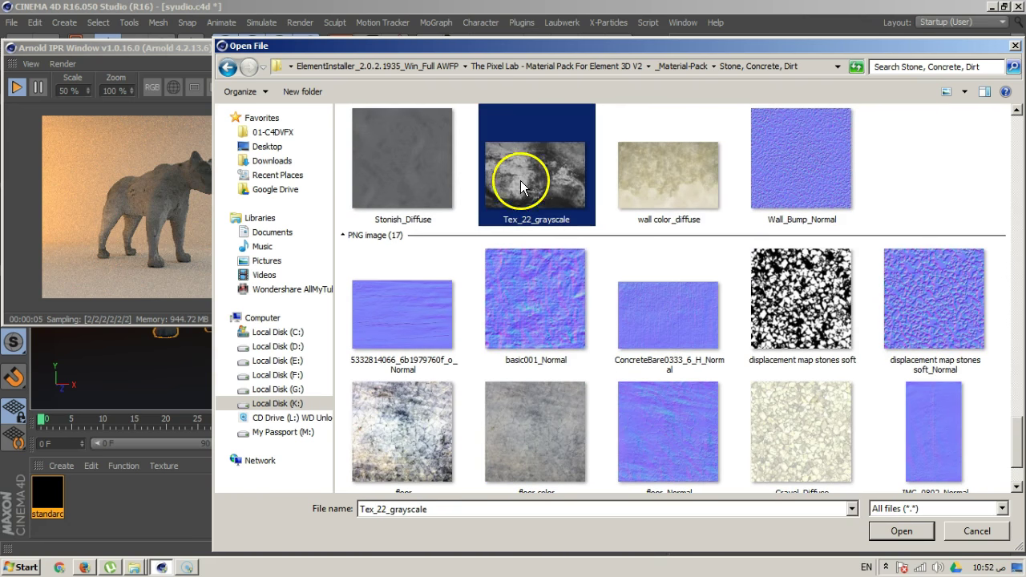
left_click(899, 531)
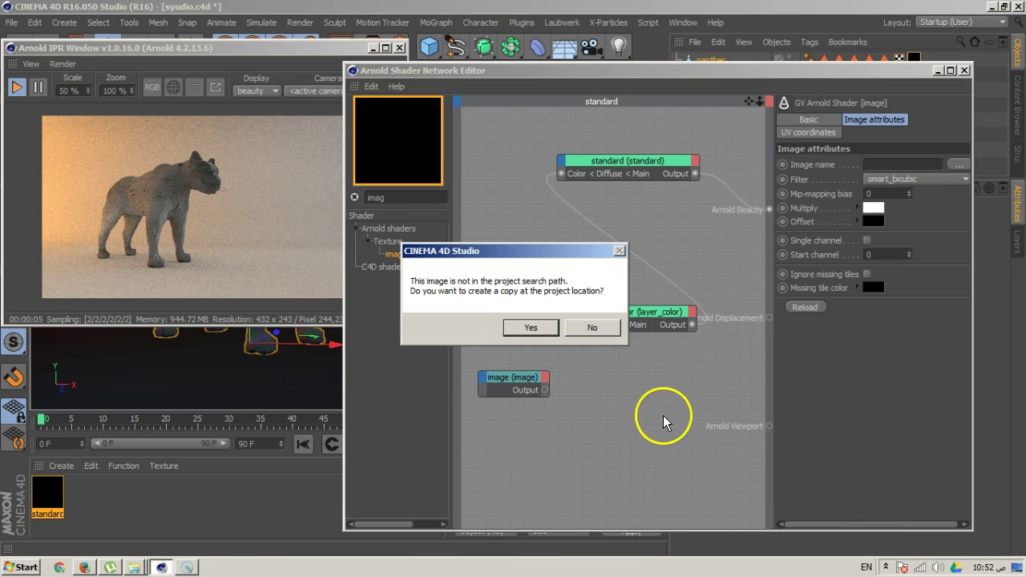
left_click(595, 328)
- Connect the middle image node to layer_color's Layer 2 and set the Layer 2 alpha to 1
left_click_drag(544, 337, 672, 504)
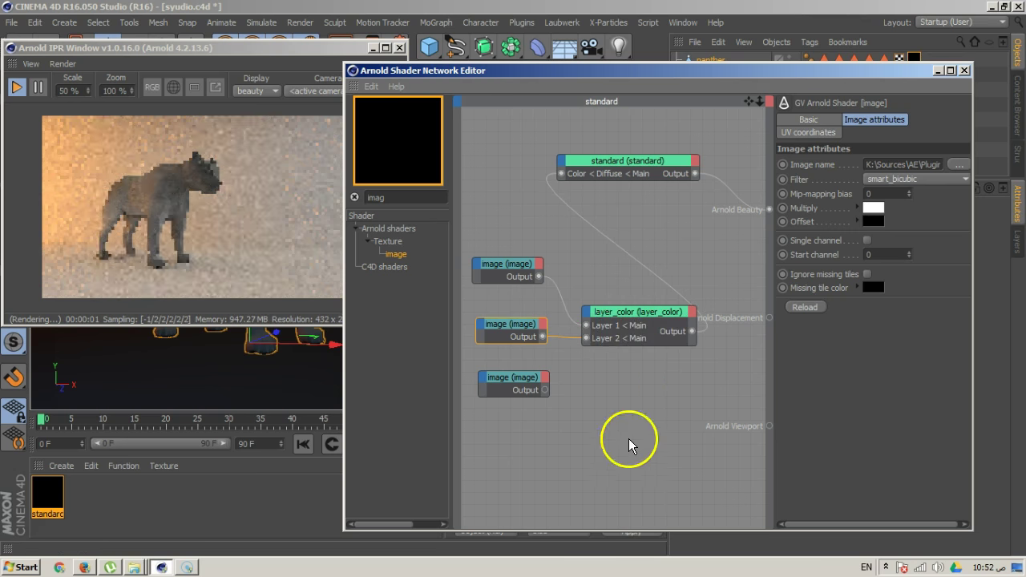
left_click_drag(519, 332, 516, 347)
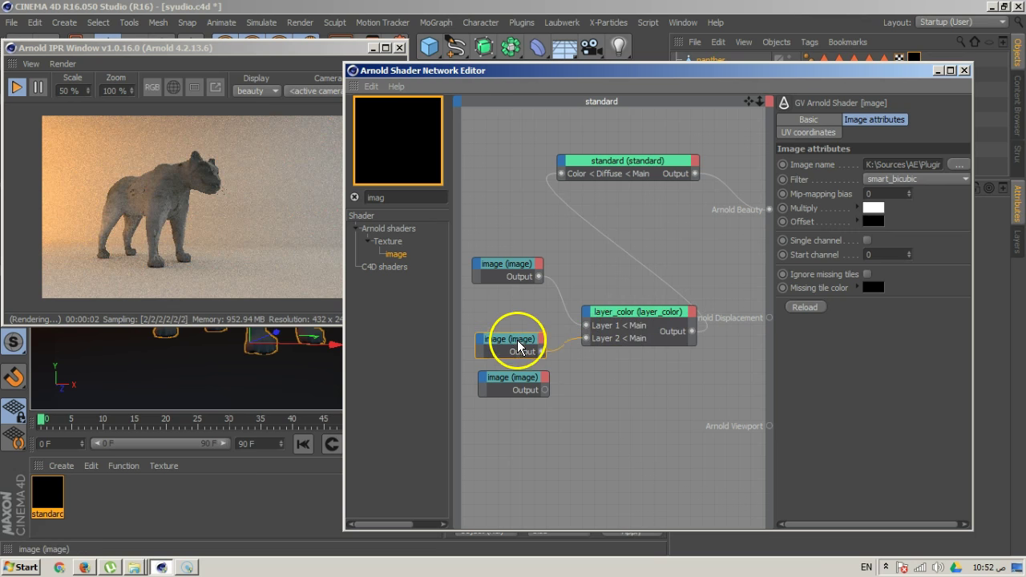
left_click(623, 310)
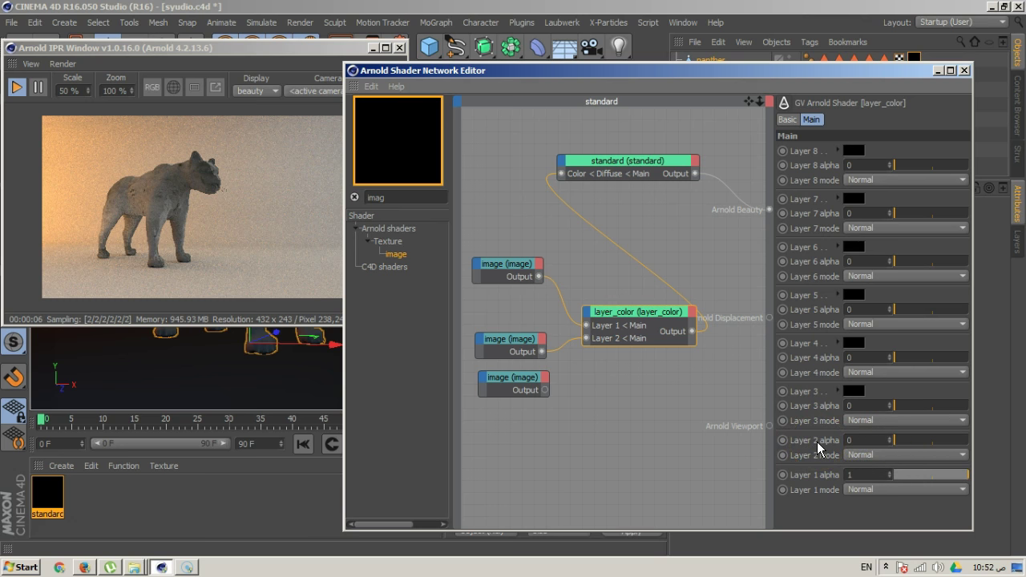
left_click_drag(898, 437, 972, 442)
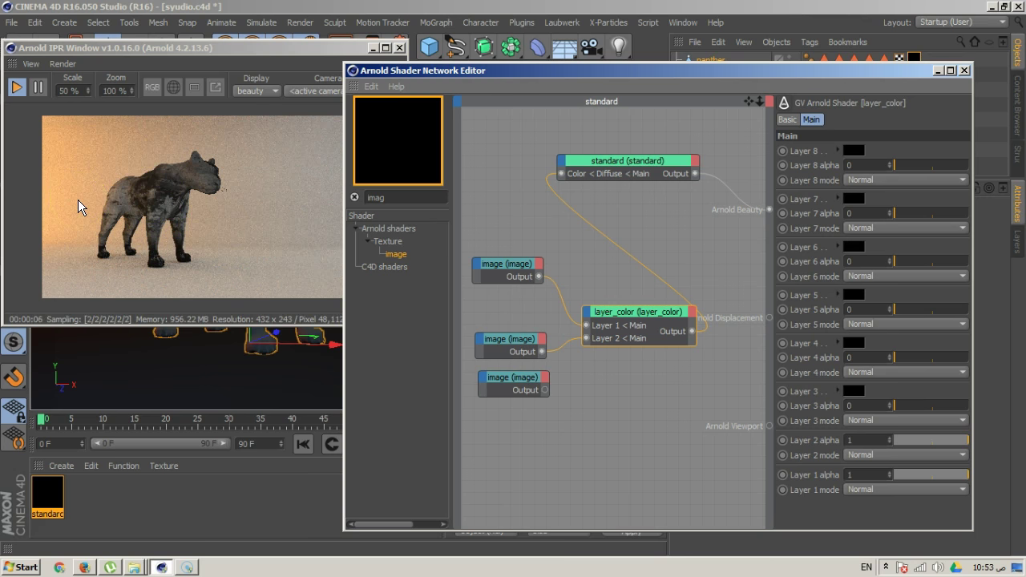
- Set the UV Scale U and Scale V of the middle image node to 3
left_click(505, 339)
left_click(822, 133)
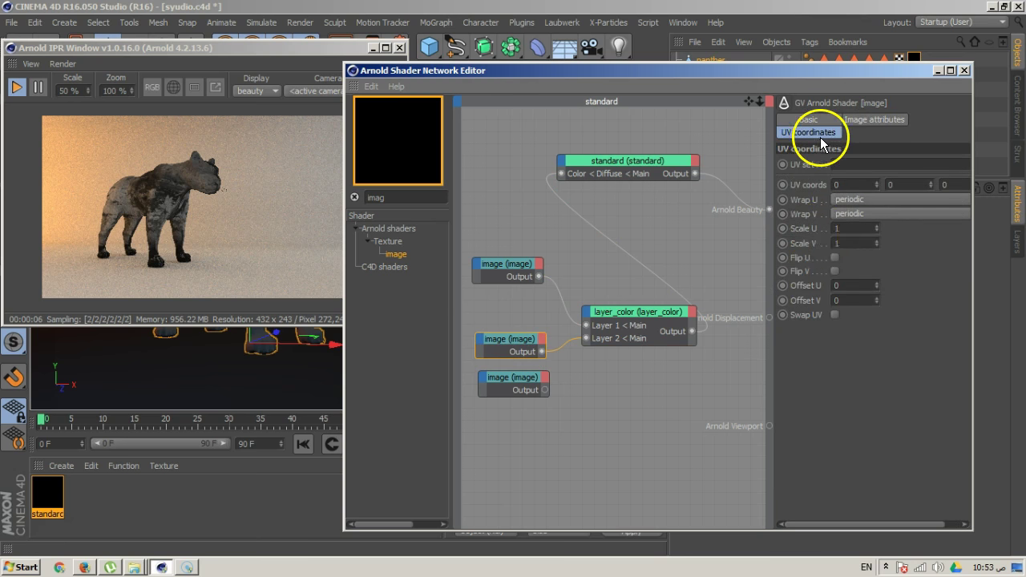
left_click(851, 230)
double_click(857, 230)
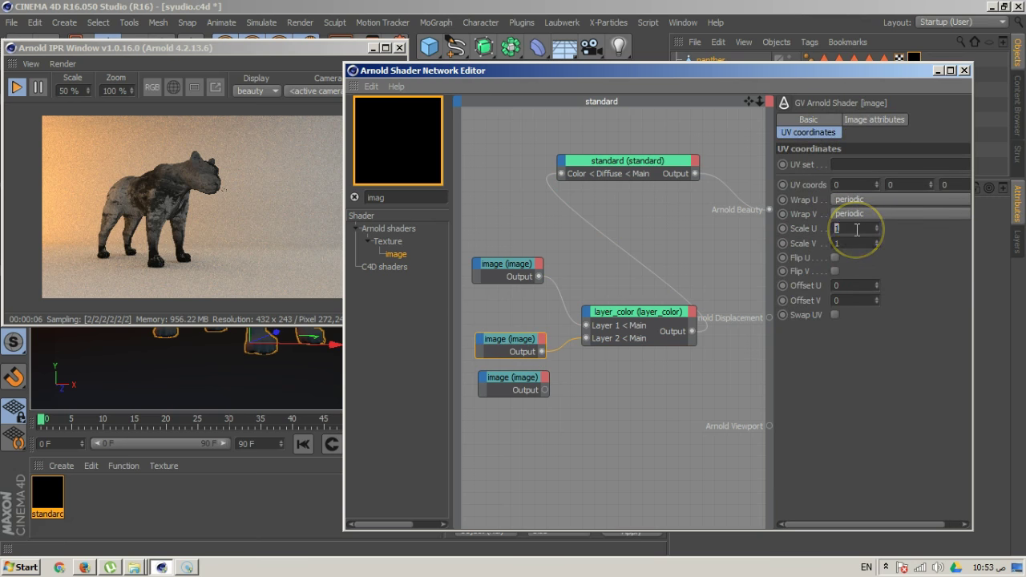
type("3")
key("Tab")
type("3")
key("Return")
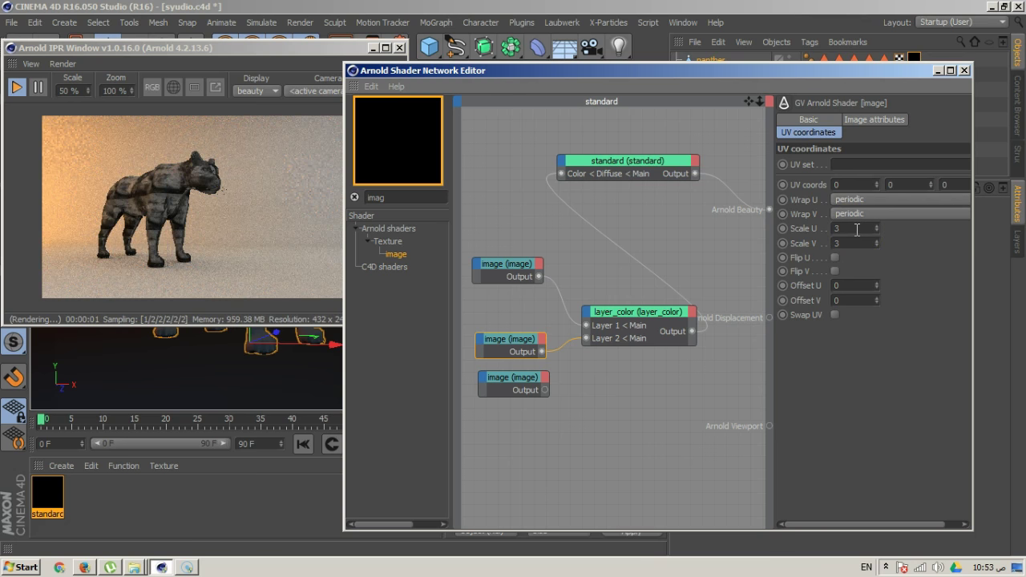
- Set the middle image node's Wrap U and Wrap V to mirror and shift its offsets to U 0.33 and V 0.43
left_click(856, 215)
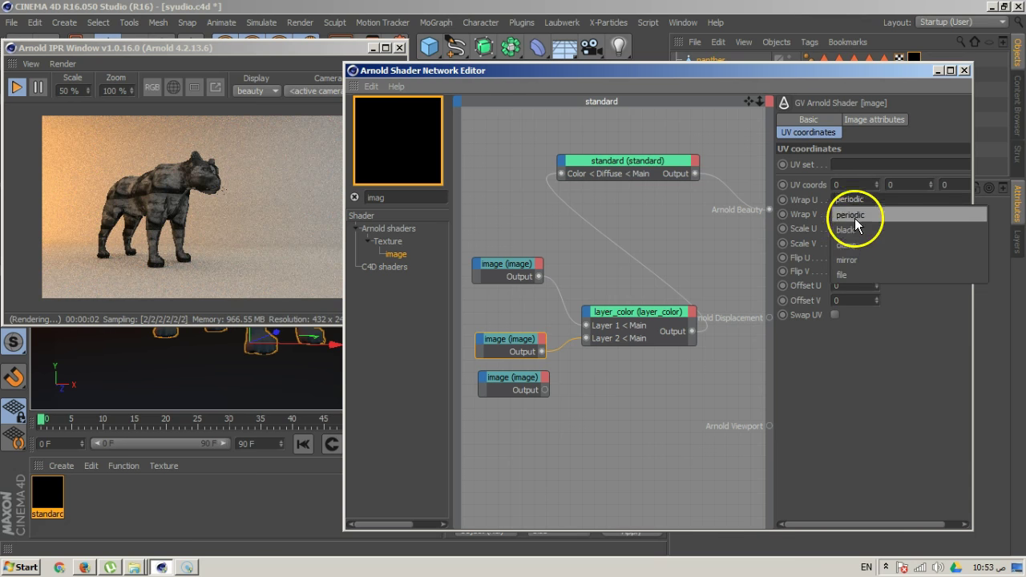
left_click(858, 256)
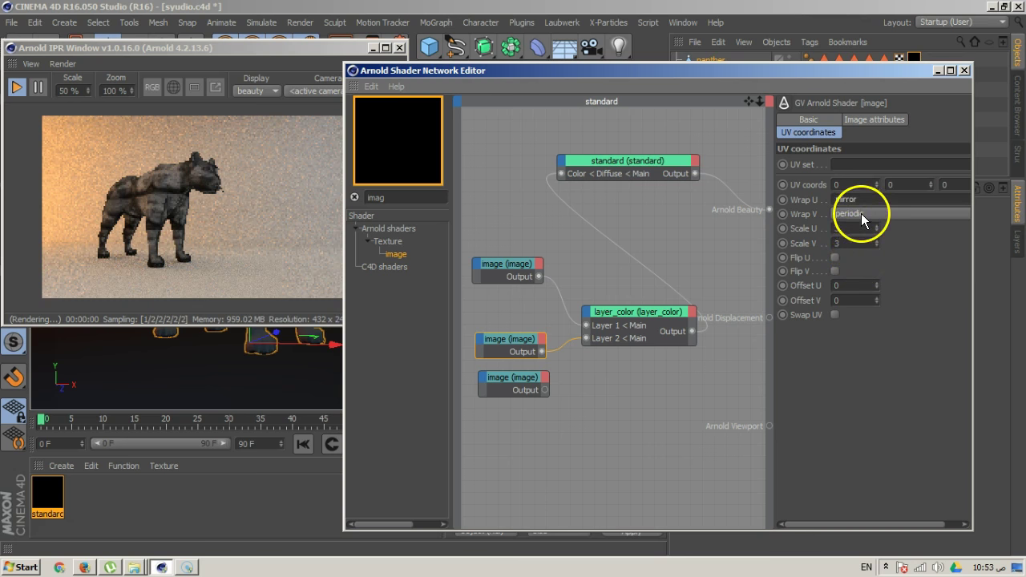
left_click(859, 214)
left_click(857, 272)
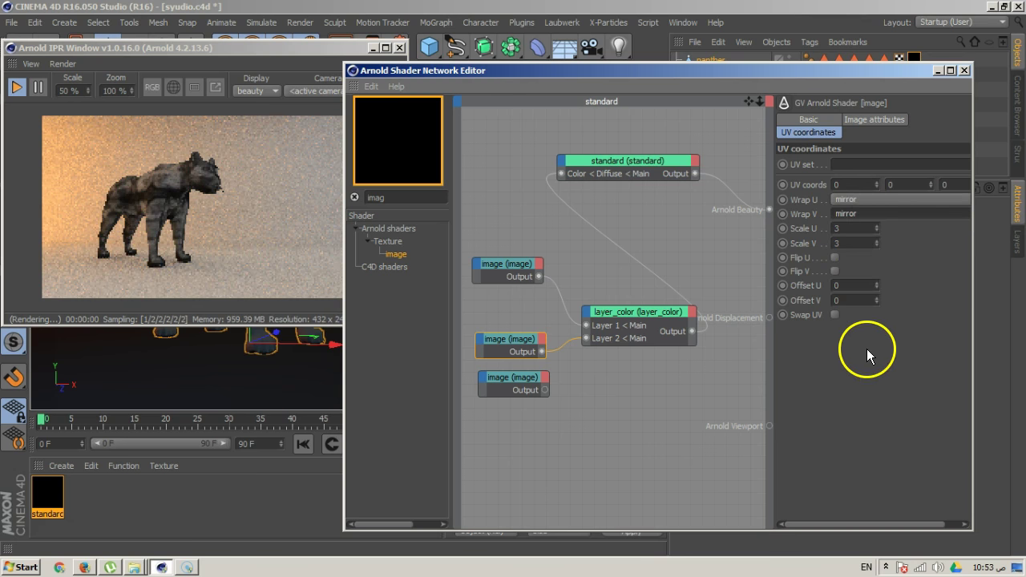
left_click(876, 283)
mouse_move(876, 284)
left_mouse_down()
mouse_move(881, 319)
mouse_move(876, 299)
left_mouse_up()
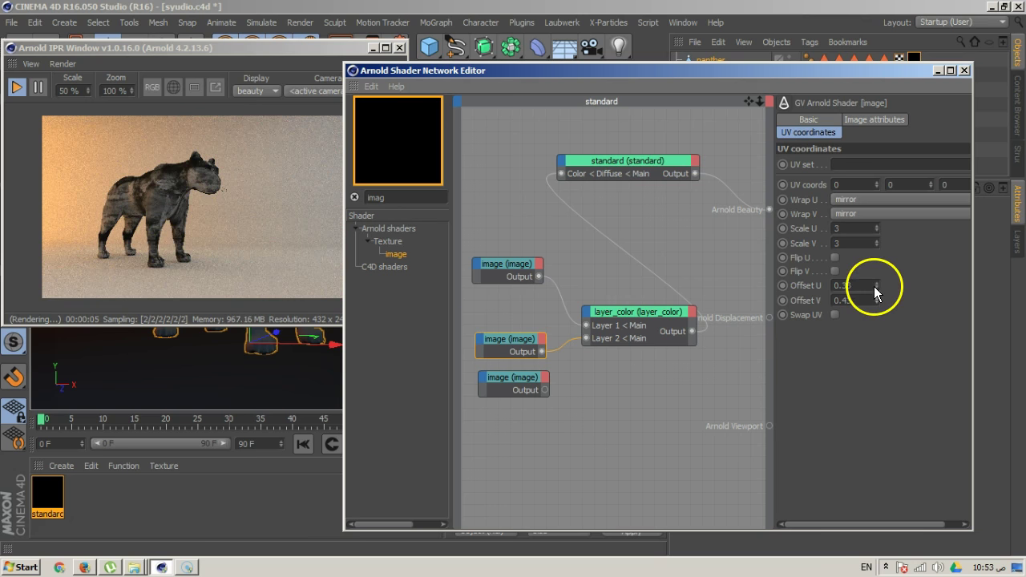
- Set the middle image node's Scale U and Scale V to 2
left_click(849, 228)
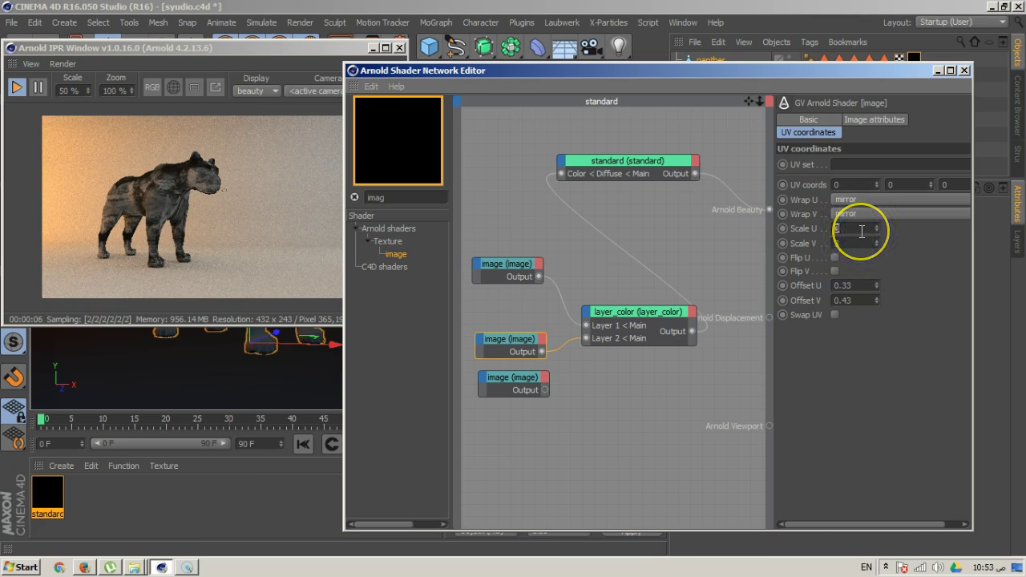
type("2")
key("Return")
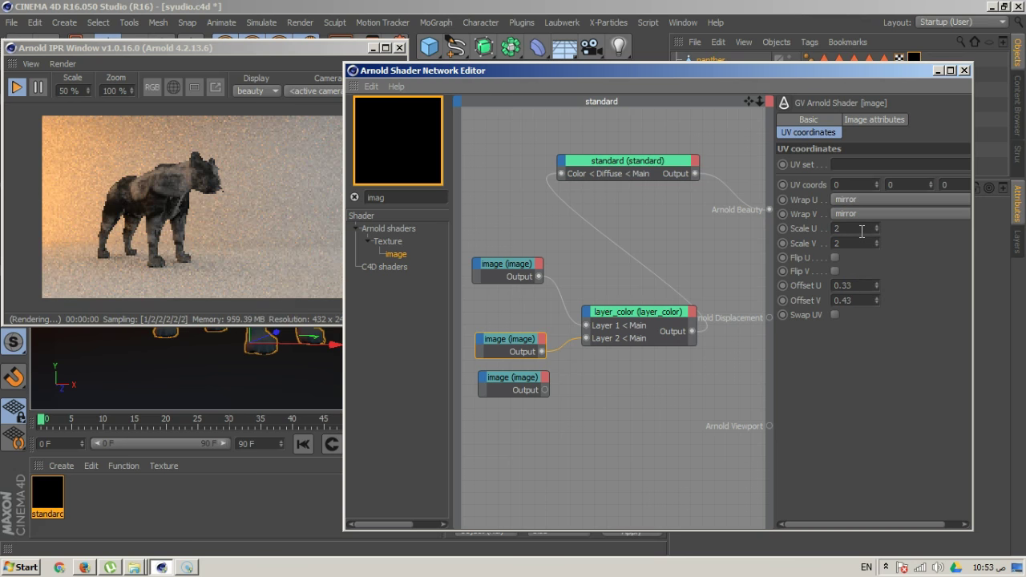
- Switch the middle image node's Wrap U and Wrap V to periodic and shift its offsets to U 0.94 and V 0.98
left_click(872, 199)
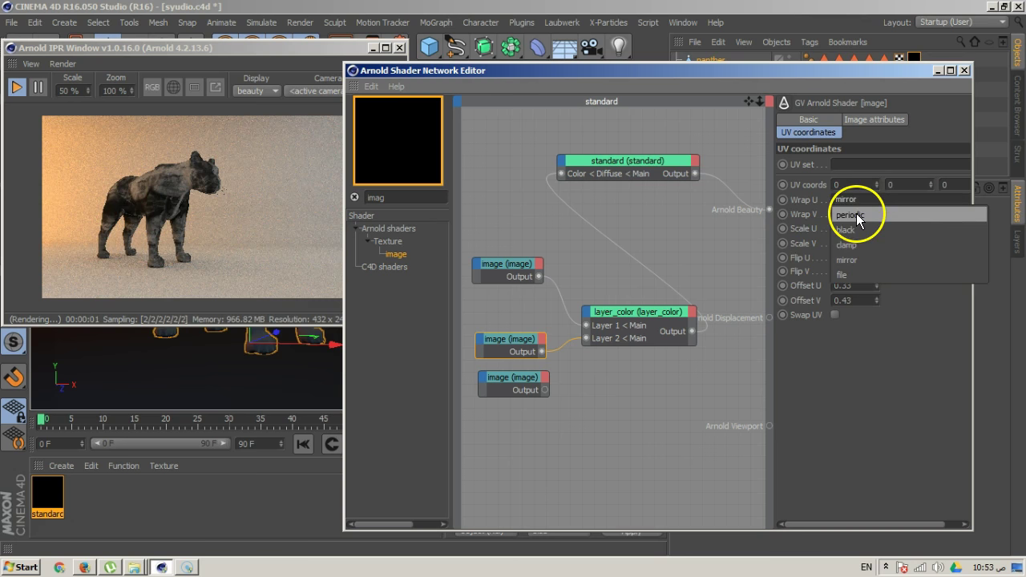
left_click(856, 214)
left_click(854, 214)
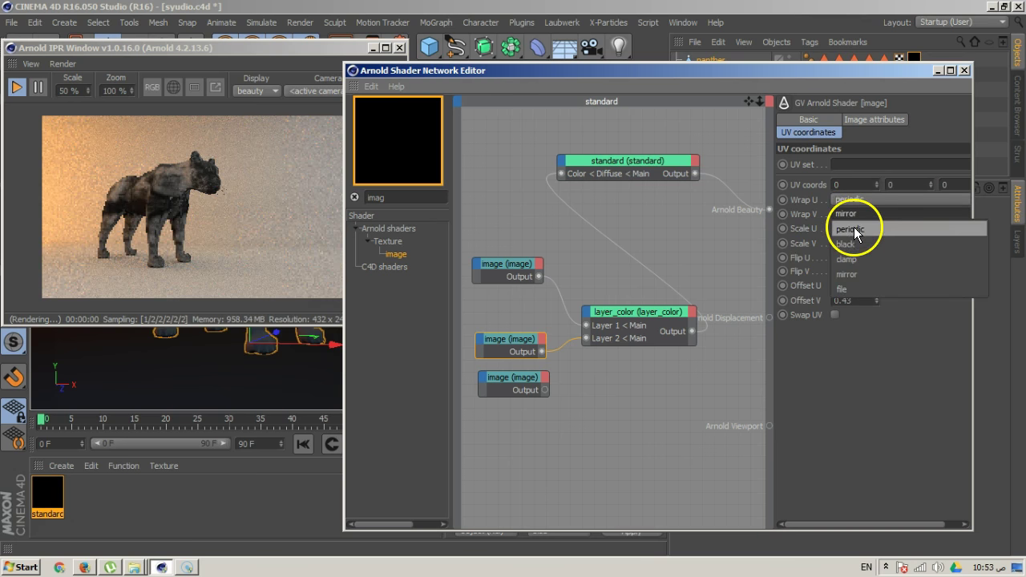
left_click(866, 230)
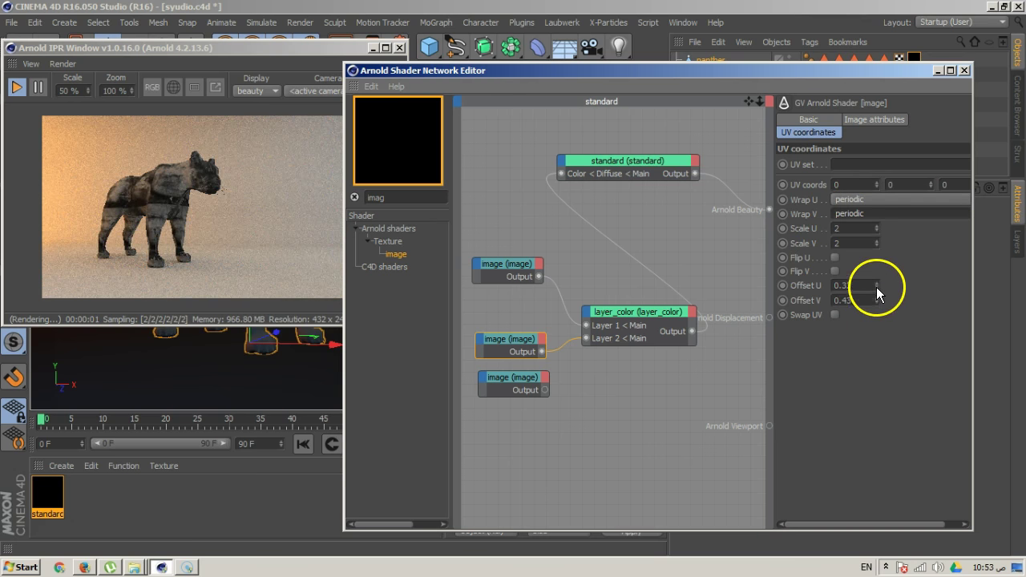
mouse_move(877, 300)
left_mouse_down()
mouse_move(876, 282)
mouse_move(878, 305)
left_mouse_up()
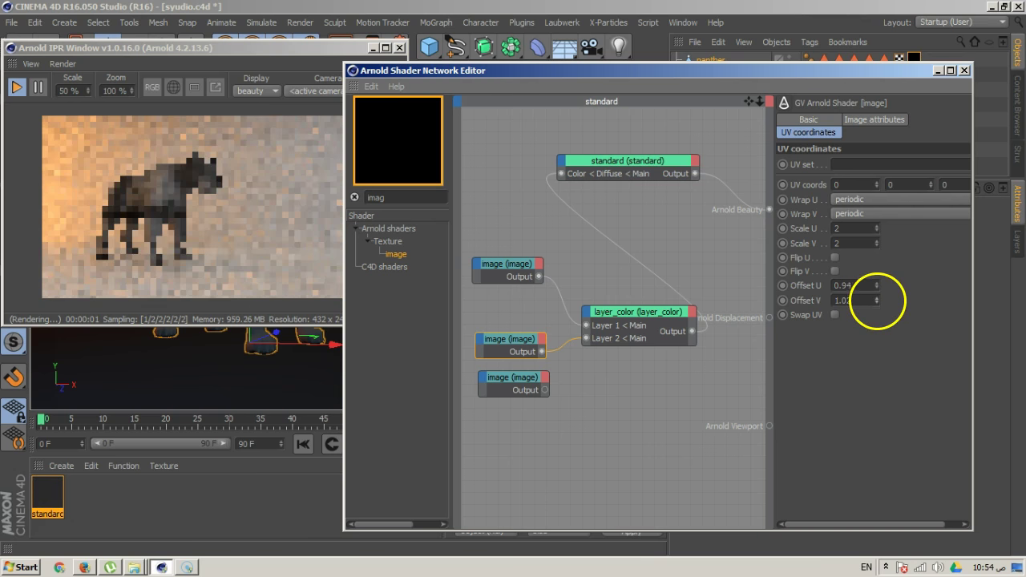
left_click_drag(877, 297, 792, 300)
- Try black for the middle image node's Wrap U, and clamp for both Wrap U and Wrap V
left_click(850, 200)
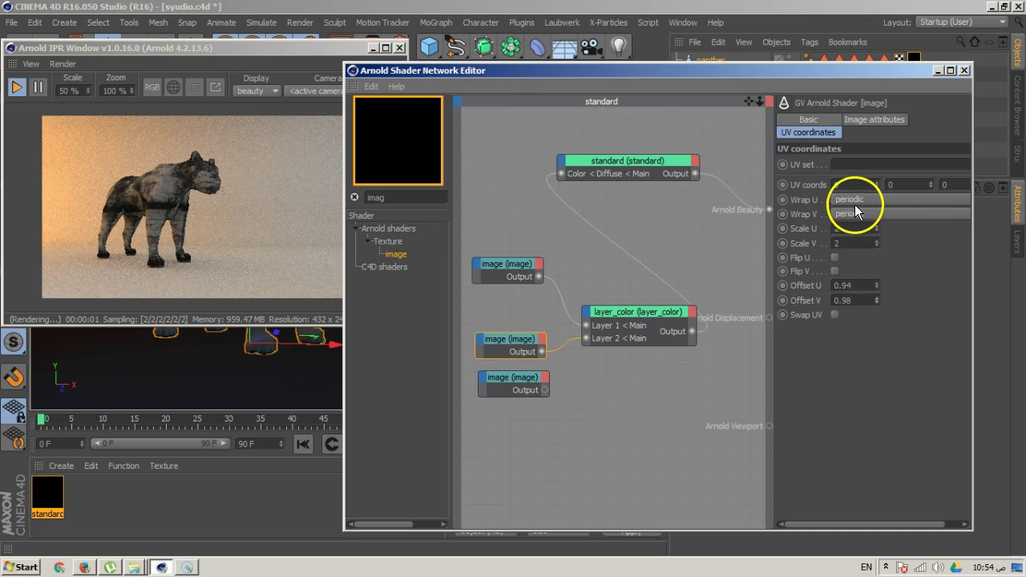
left_click(859, 227)
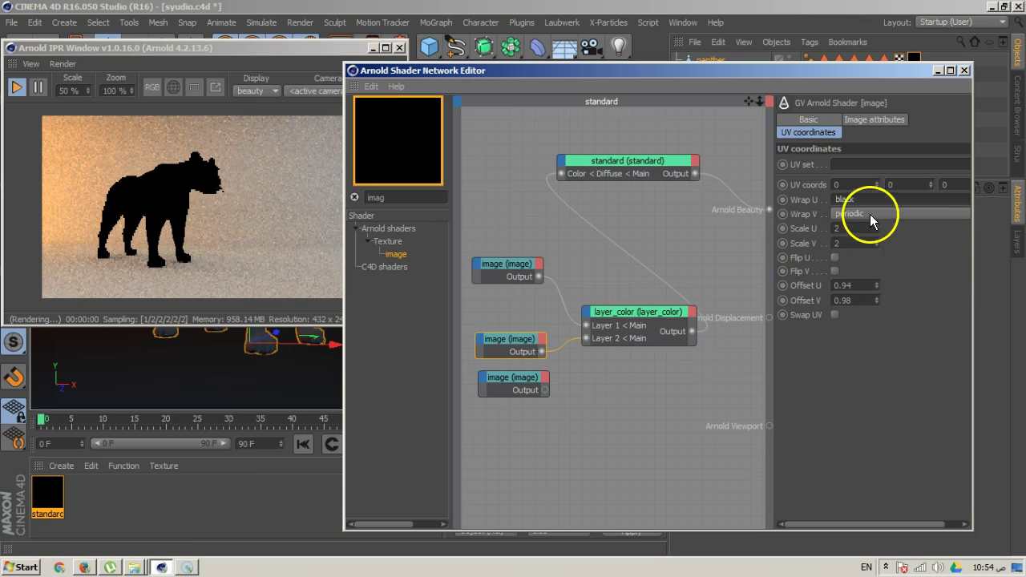
left_click(876, 213)
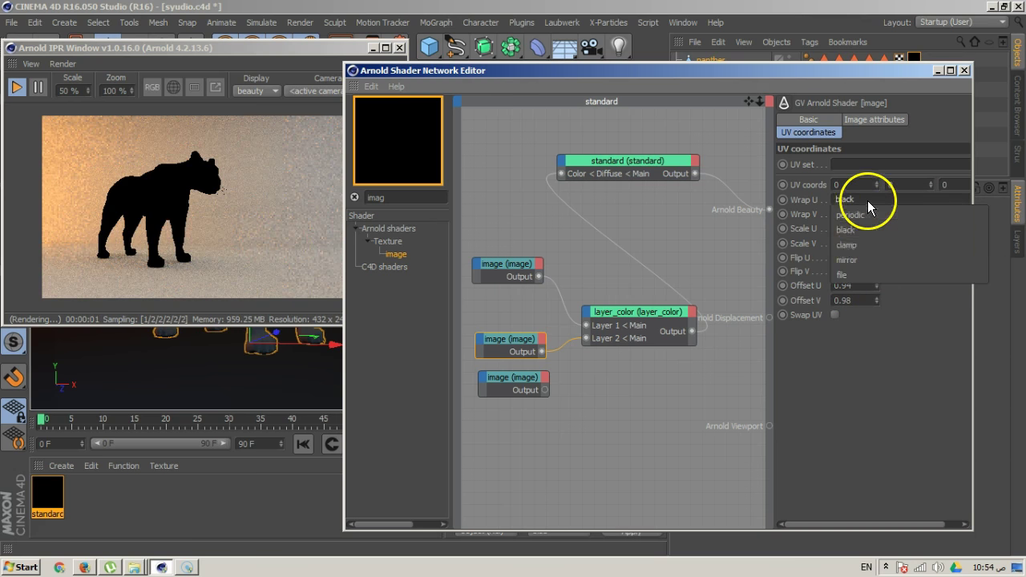
left_click(868, 244)
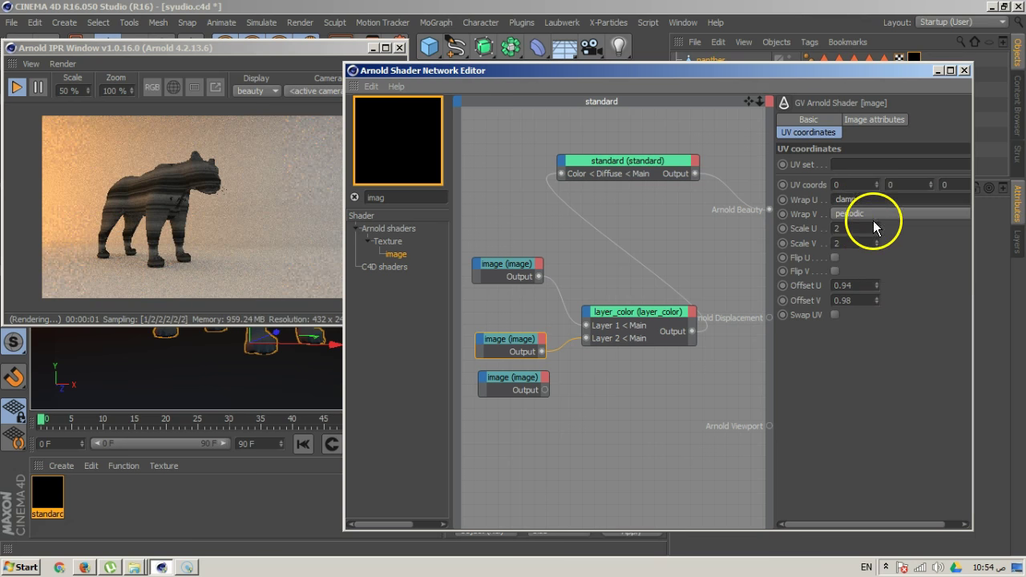
left_click(872, 215)
left_click(862, 243)
- Set the middle image node's Wrap U and Wrap V to mirror, with Offset U at -0.11 and Offset V at 0
left_click_drag(876, 285, 874, 299)
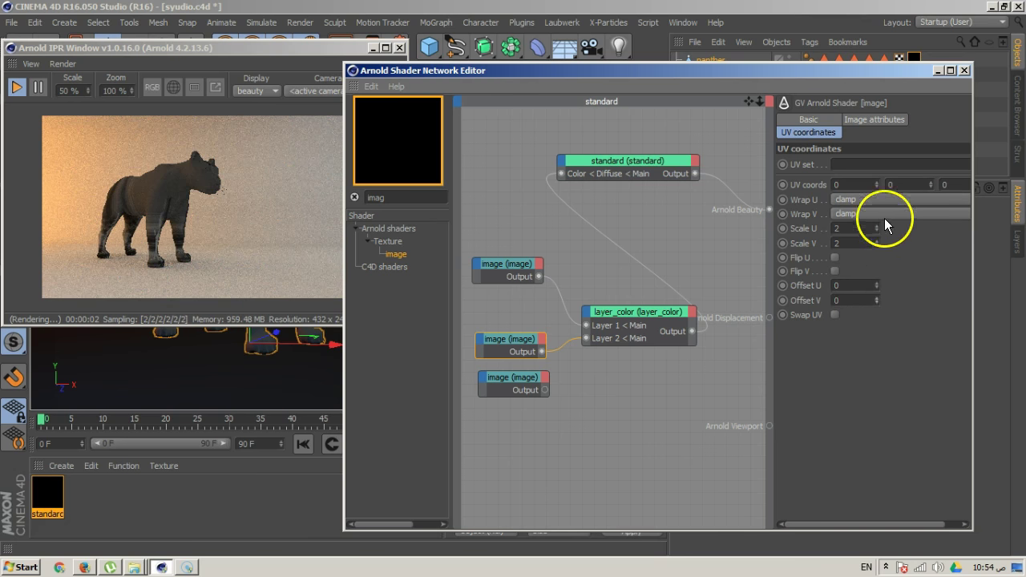
left_click(877, 198)
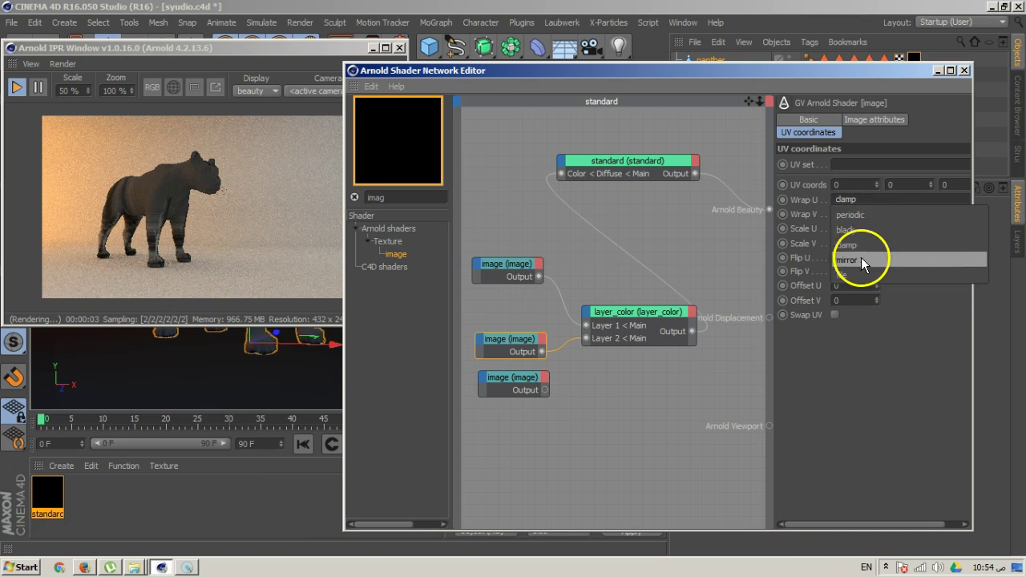
left_click(861, 259)
left_click(864, 215)
left_click(846, 275)
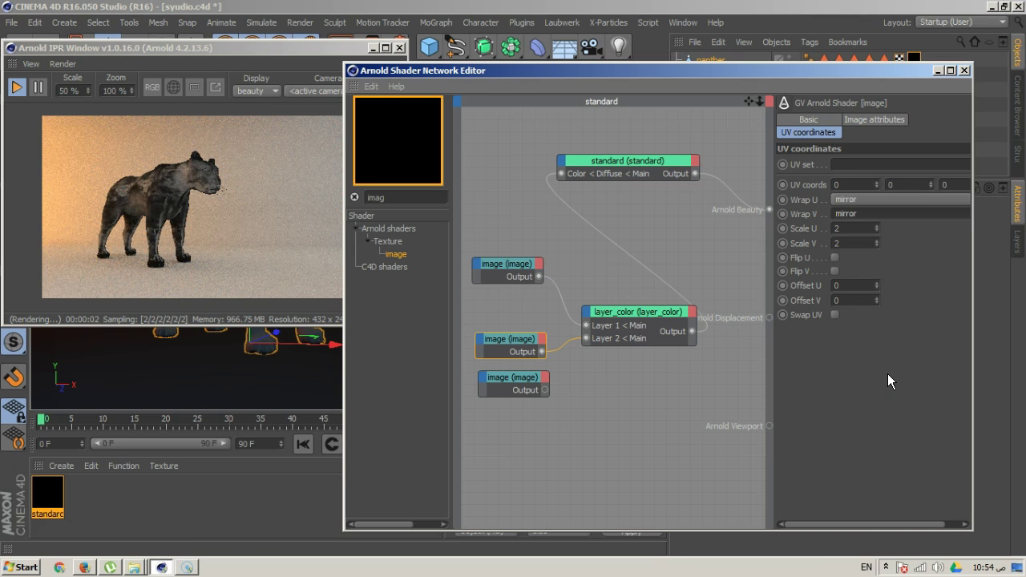
left_click_drag(878, 286, 878, 286)
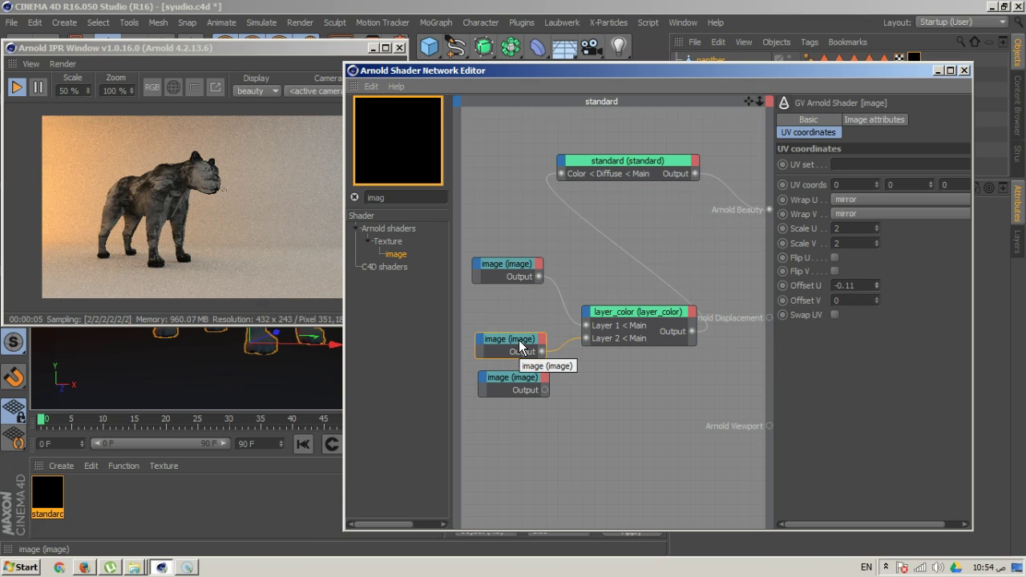
- Move the unconnected image node farther below the other two and open the file browser for its image name
left_click(518, 381)
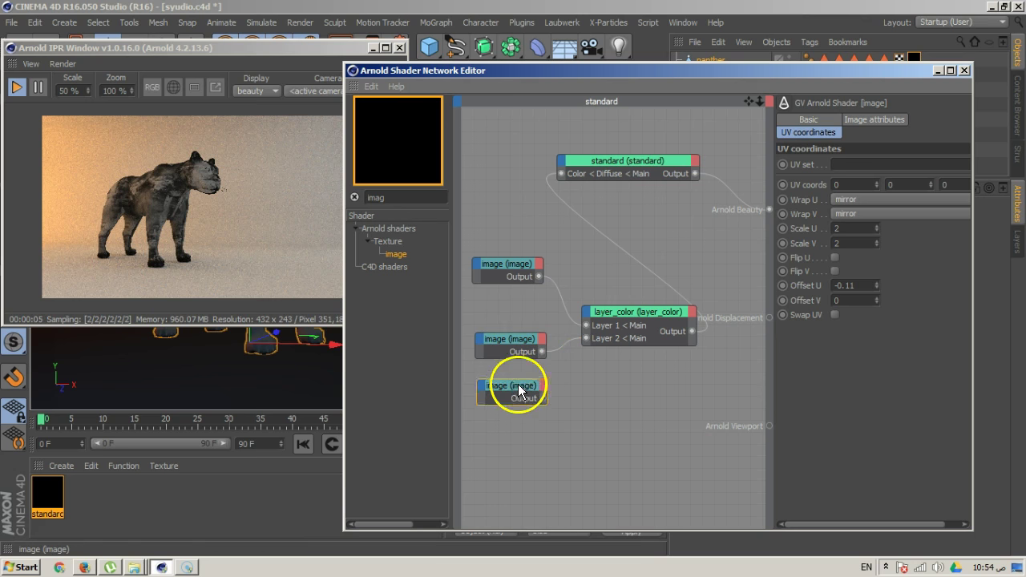
left_click(514, 411)
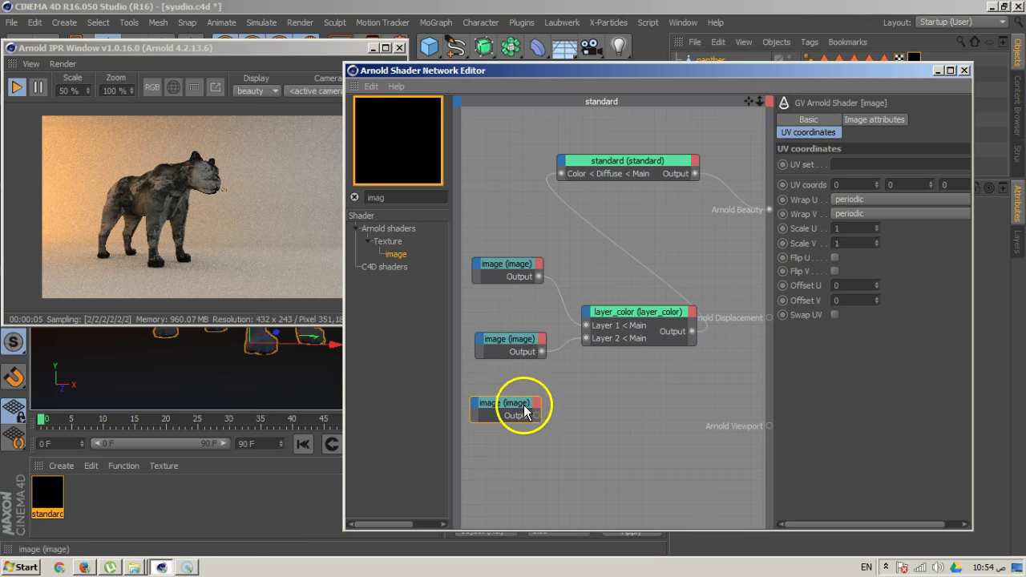
left_click(809, 119)
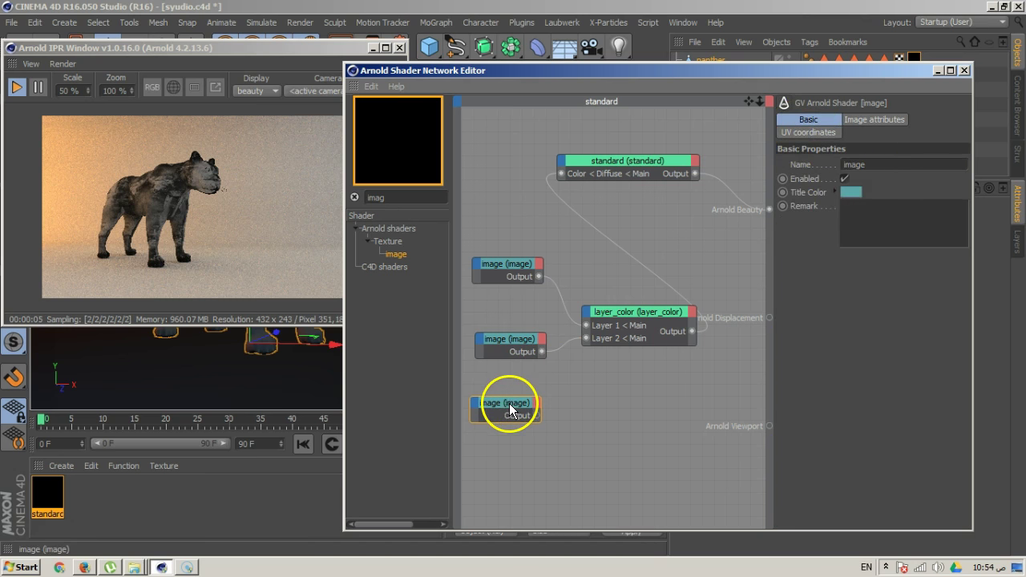
left_click(859, 121)
left_click(970, 166)
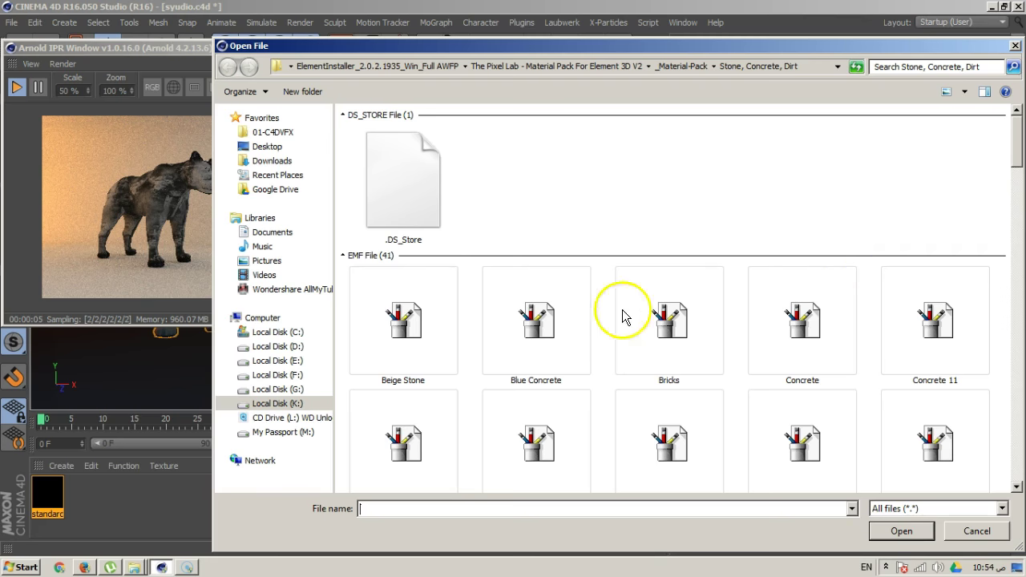
- Load TexturesCom_DecalsRusted0023_1_alphamasked_S from the Desktop into the bottom image node and connect its output to layer_color's Layer 2 alpha
left_click(267, 147)
left_click_drag(435, 48, 281, 13)
left_click_drag(882, 137, 886, 433)
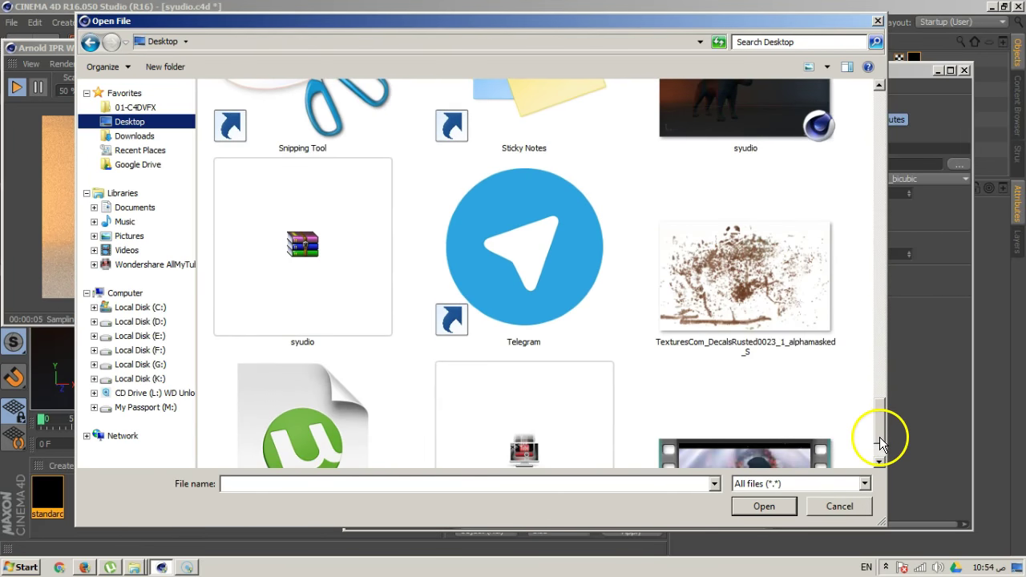
left_click(746, 347)
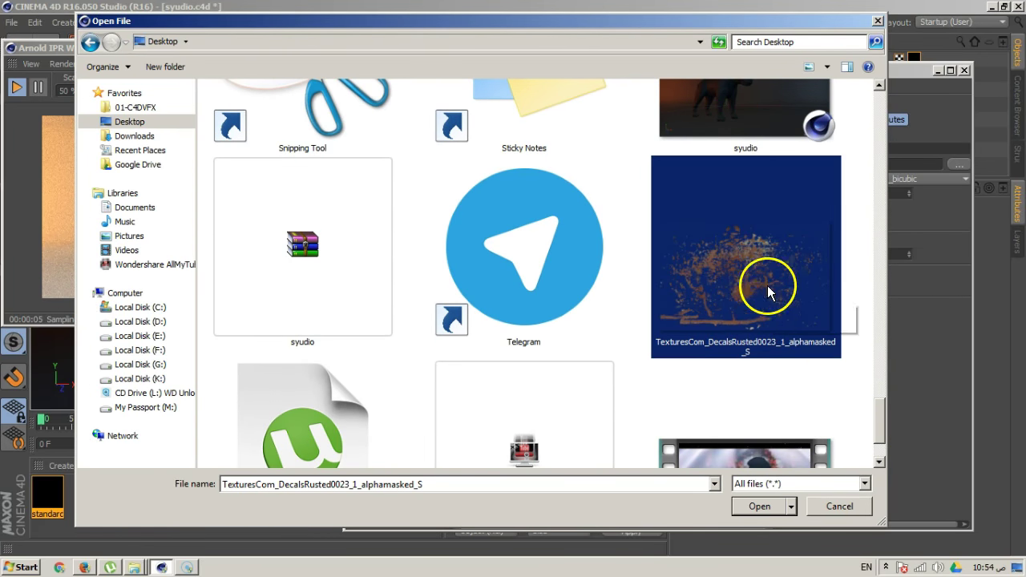
left_click(724, 290)
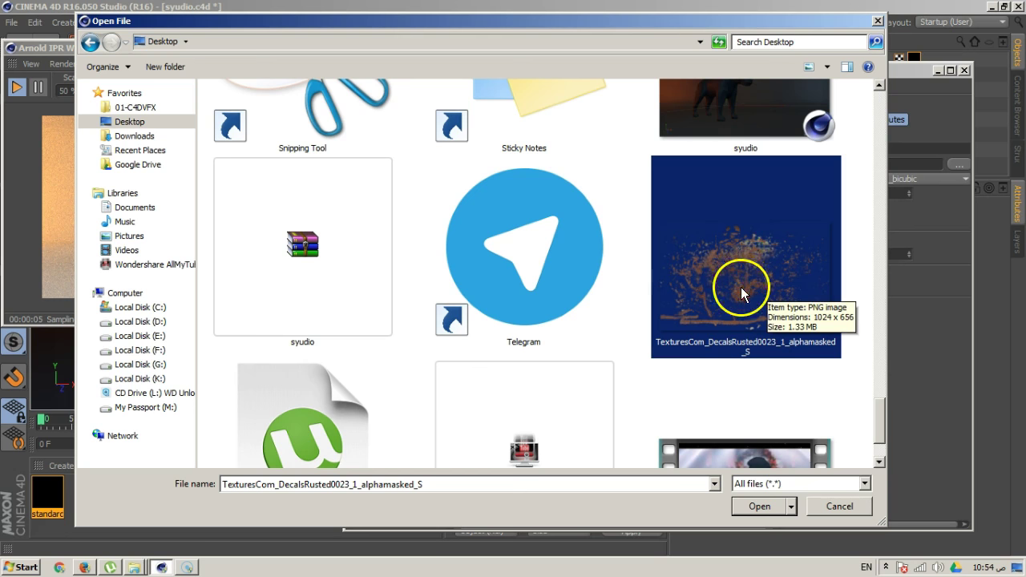
left_click(760, 507)
left_click(618, 424)
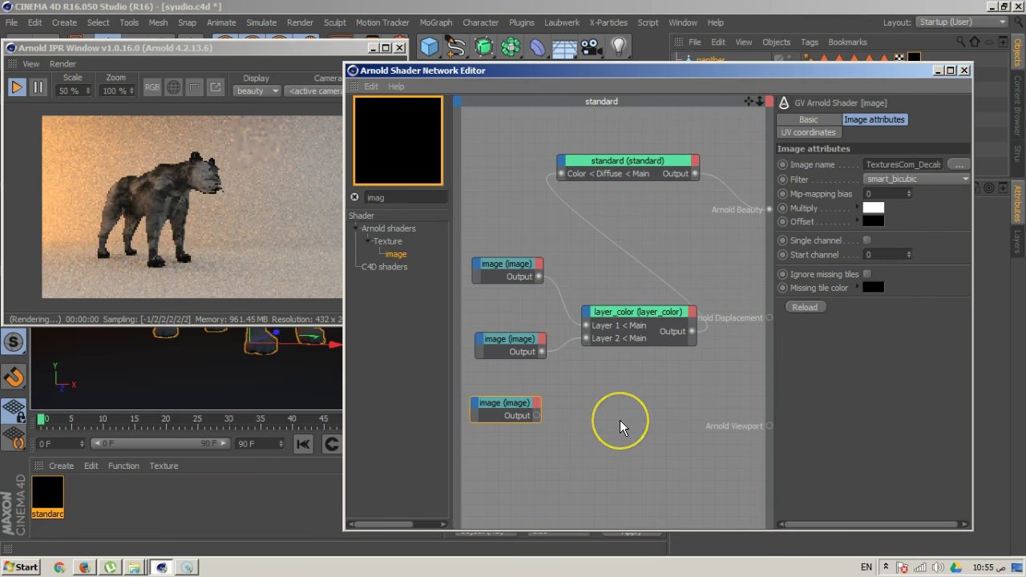
left_click_drag(536, 415, 645, 507)
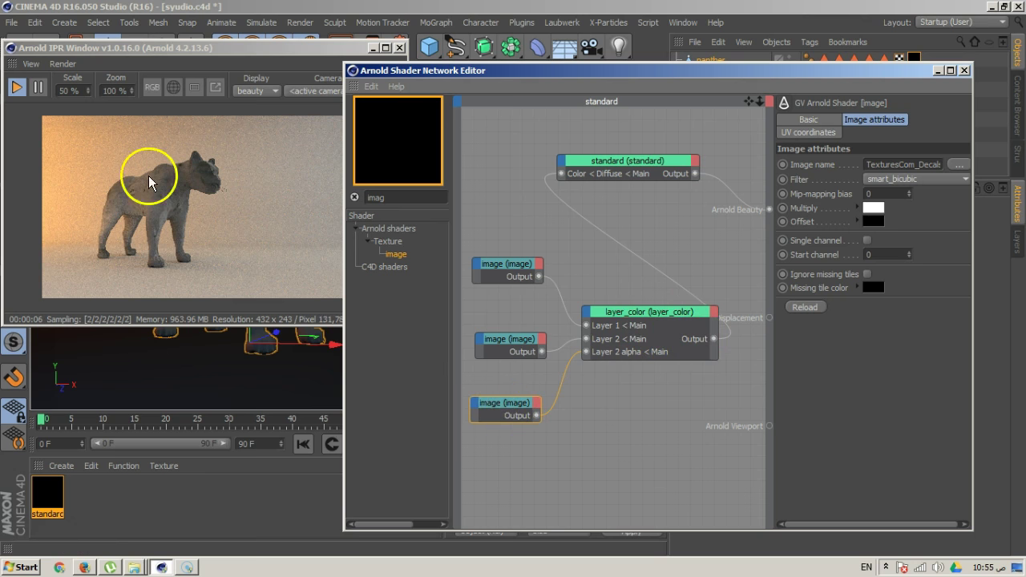
- Set the middle image node's Offset U to 0 in its UV coordinates
left_click(511, 341)
left_click(811, 133)
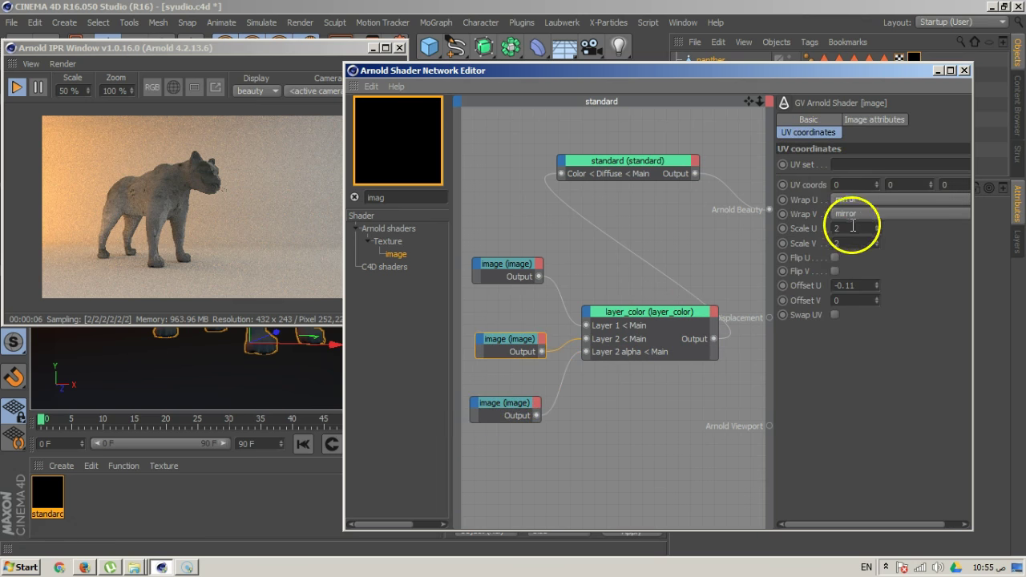
left_click(847, 286)
type("0")
key("Return")
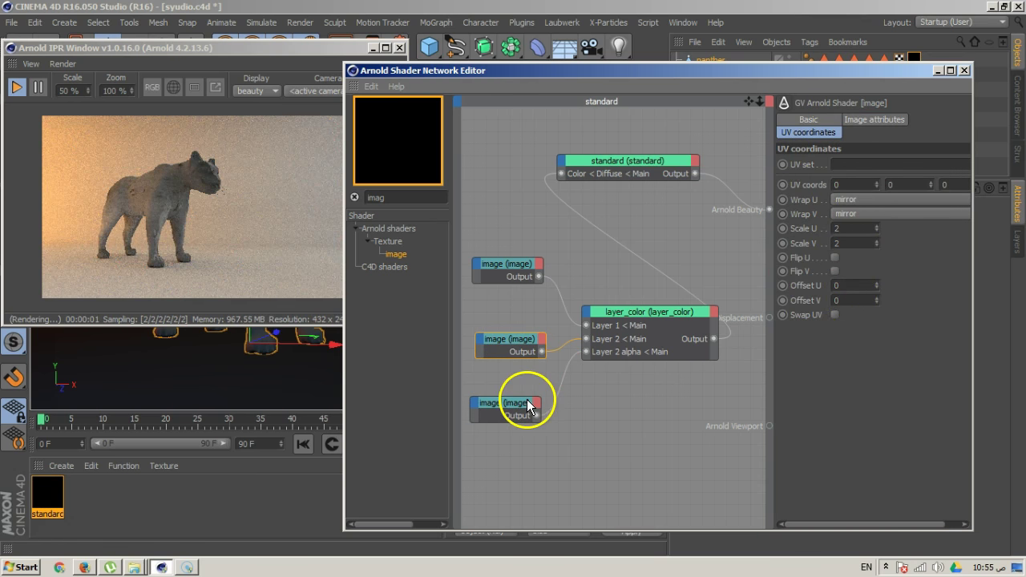
- Set the bottom image node's Wrap U and Wrap V to mirror and its Scale U and Scale V to 2
left_click(859, 200)
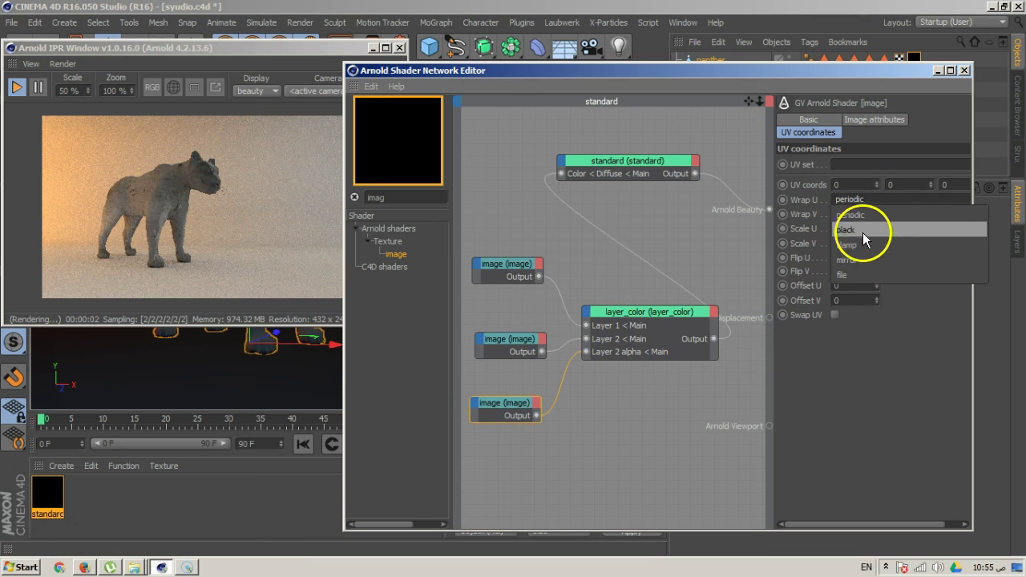
left_click(860, 260)
left_click(854, 214)
left_click(853, 273)
left_click(876, 227)
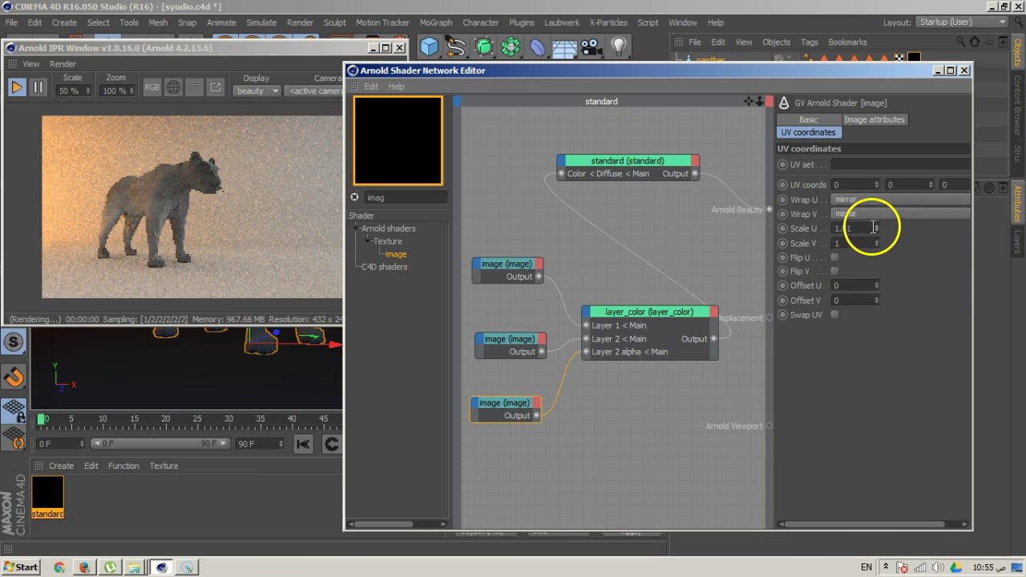
type("2")
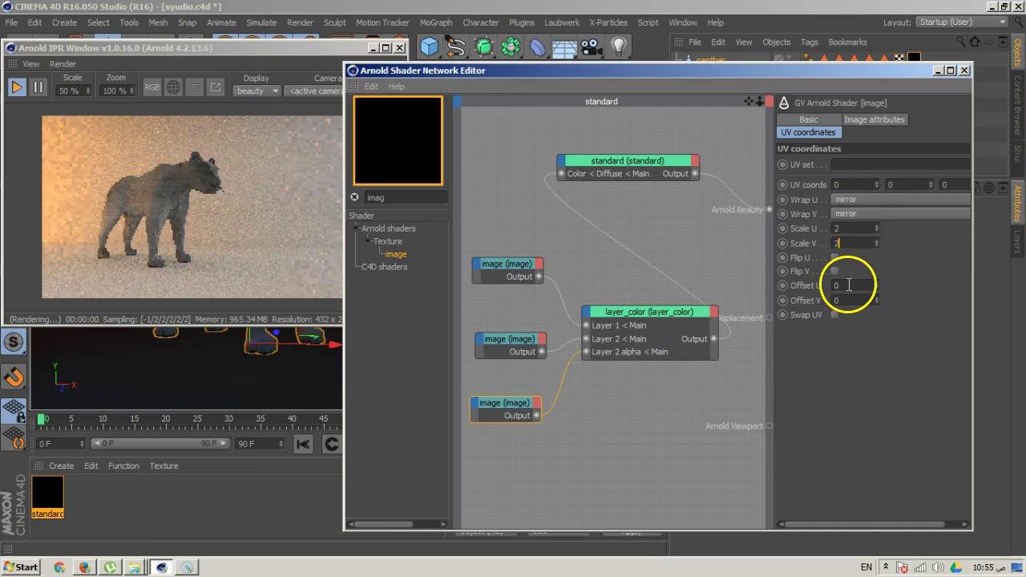
- Add a color_correct node and route the bottom image node's output through it into layer_color's Layer 2 alpha
key("Return")
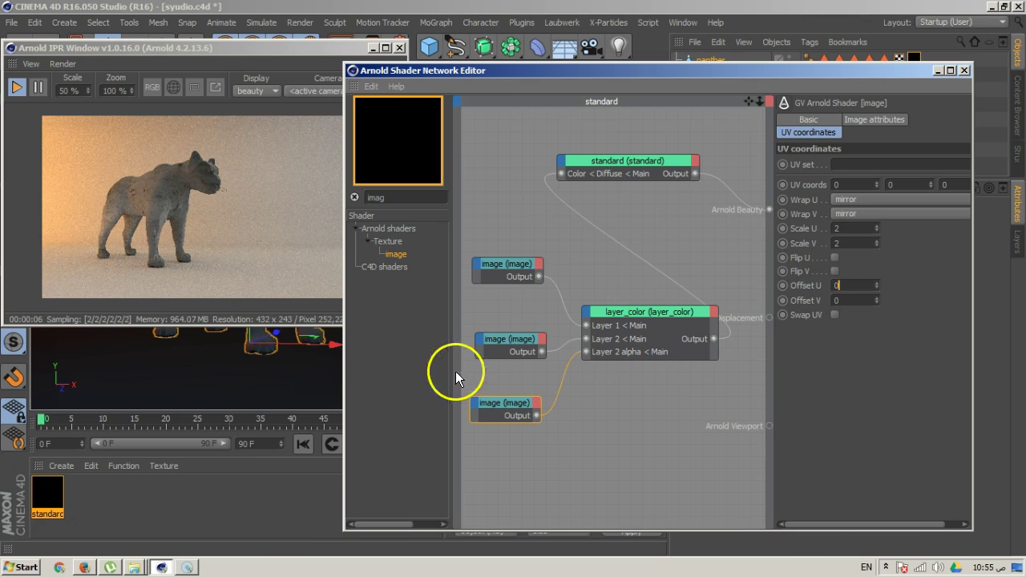
left_click(388, 198)
type("imag")
key("BackSpace")
key("BackSpace")
key("BackSpace")
key("BackSpace")
type("c")
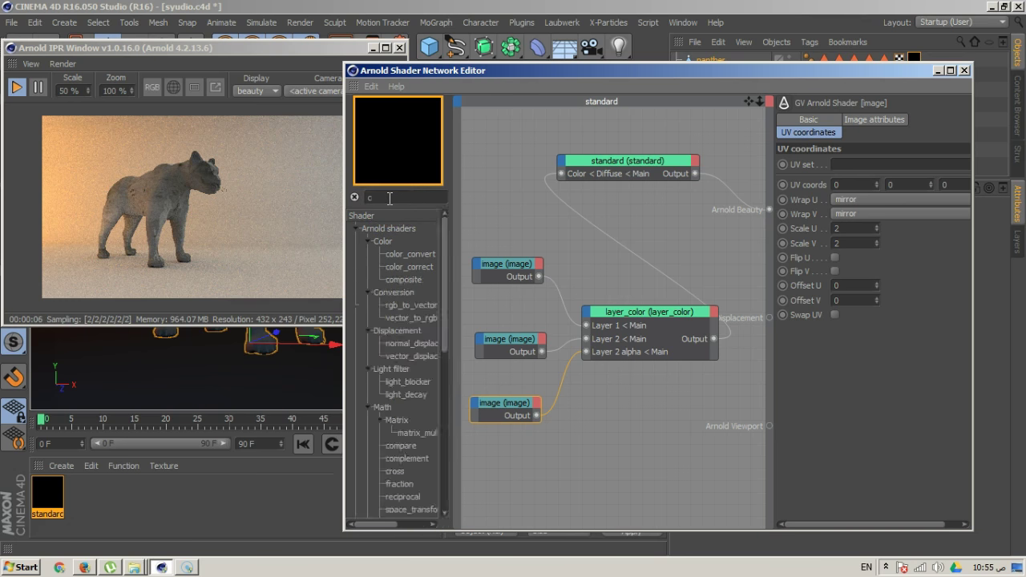
type("olor")
left_click_drag(413, 266, 568, 453)
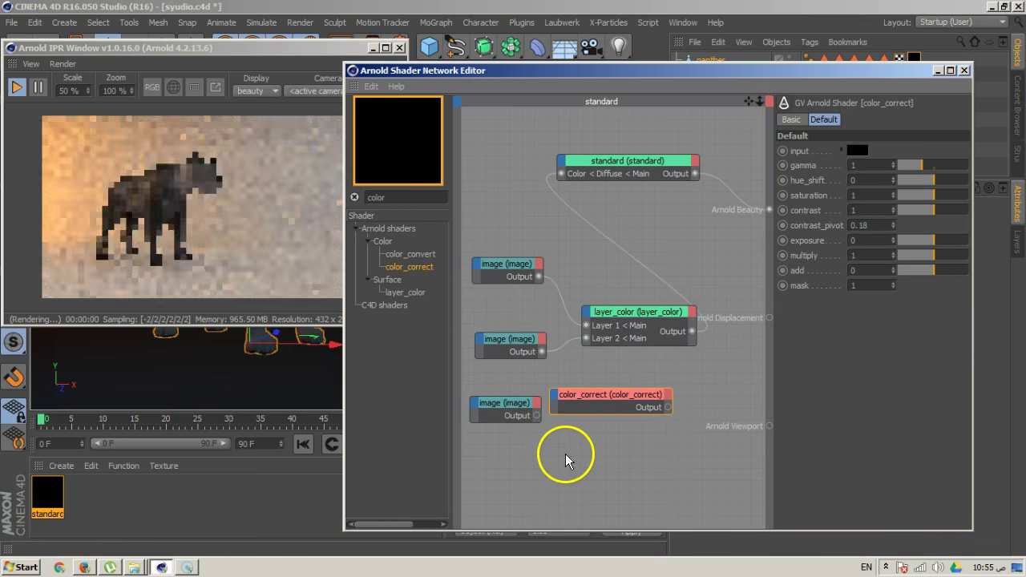
left_click_drag(613, 402, 649, 412)
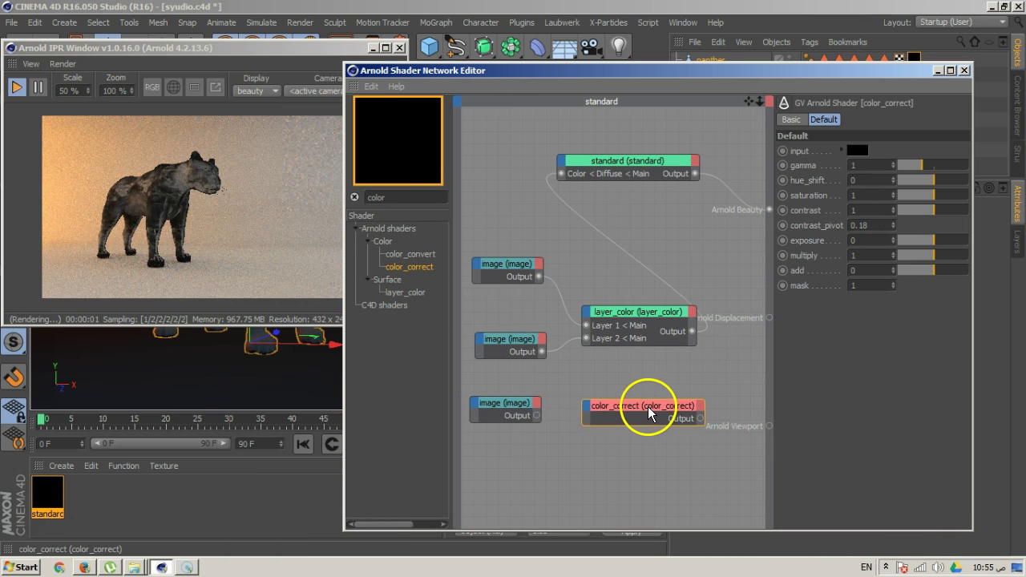
left_click_drag(538, 417, 661, 503)
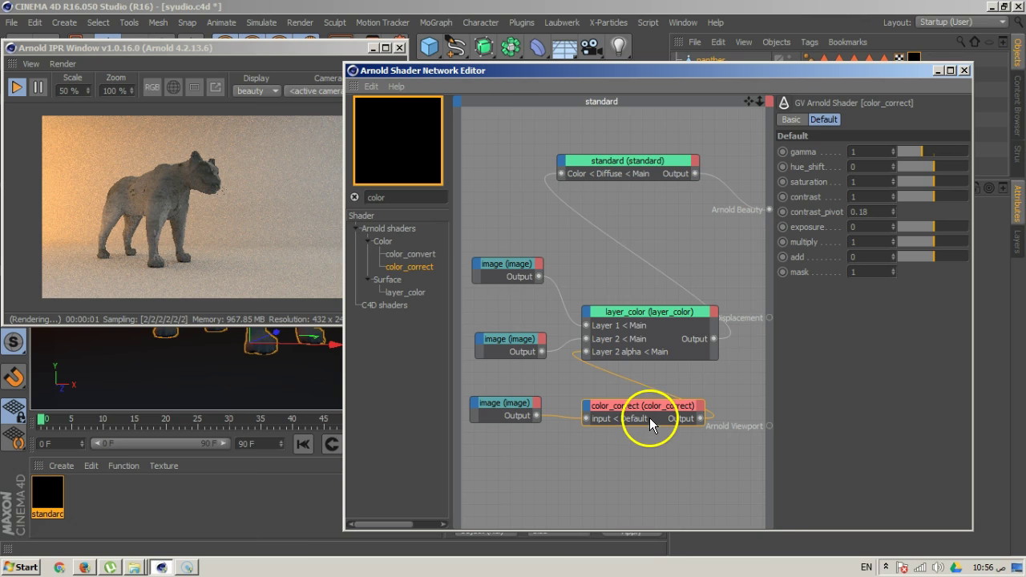
left_click_drag(804, 74, 768, 51)
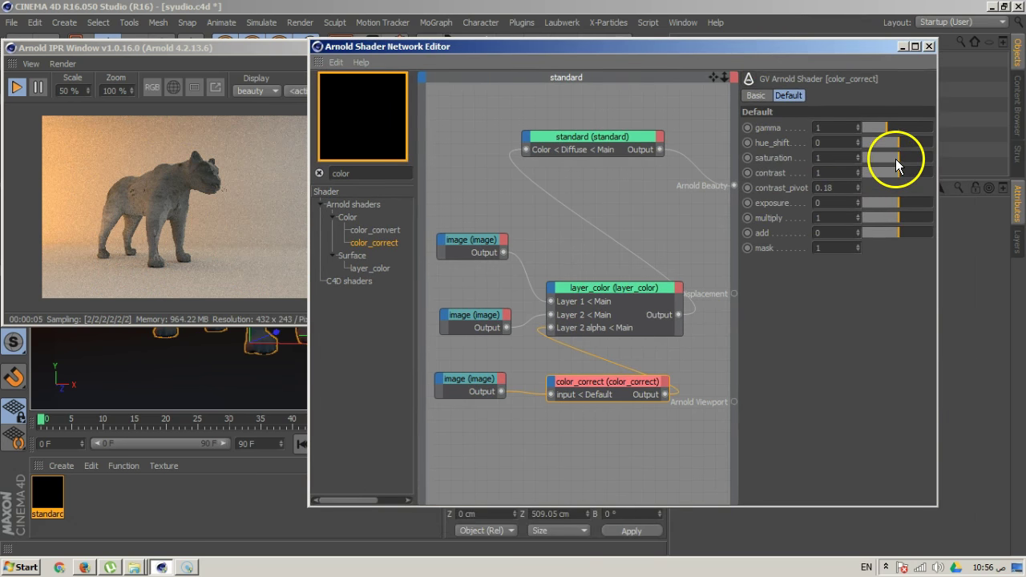
- Set the color_correct node's saturation to 0, exposure to 3.23 and gamma to 1.83
left_click_drag(895, 159, 862, 159)
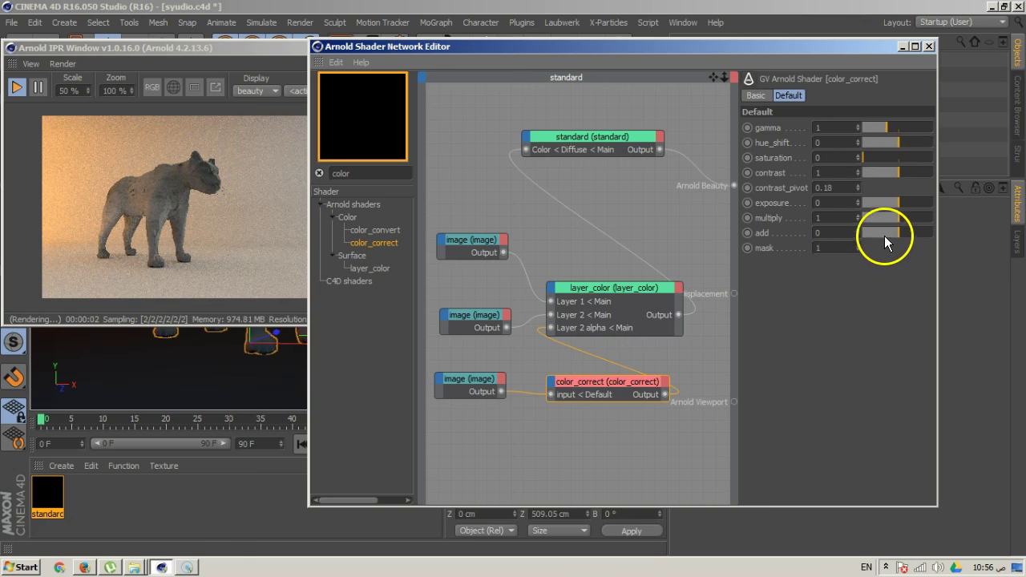
left_click_drag(900, 204, 911, 205)
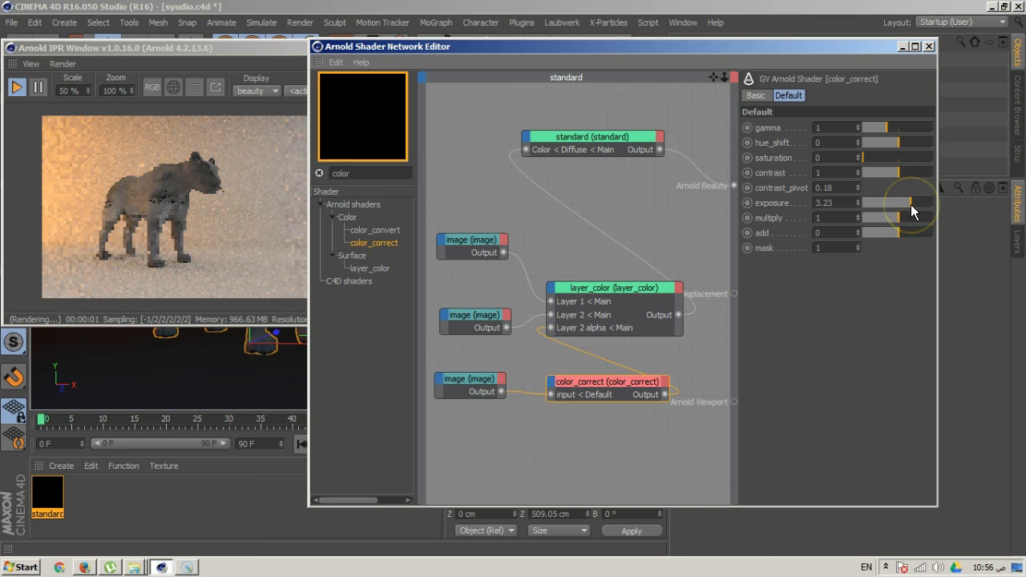
left_click(150, 267)
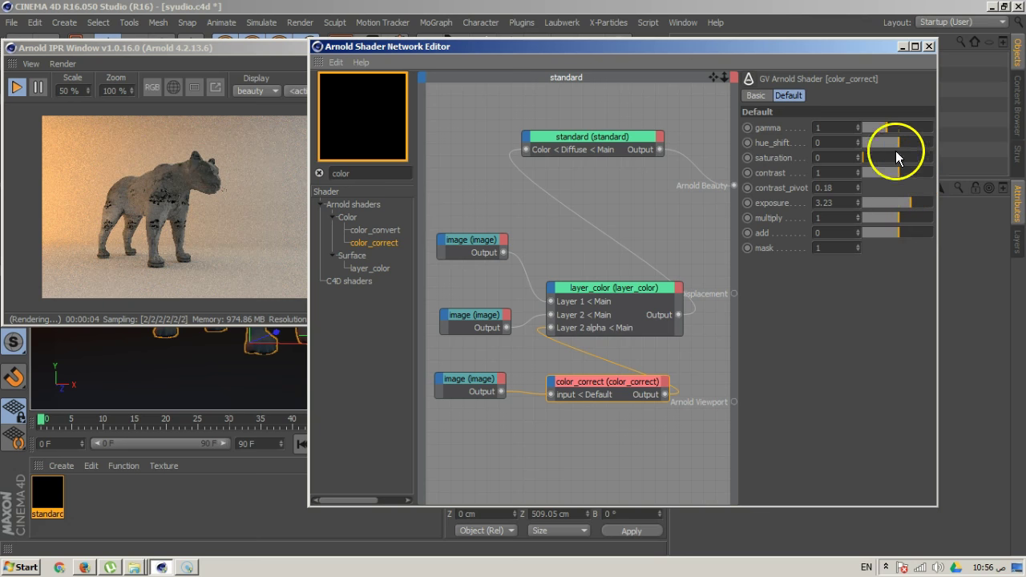
left_click_drag(885, 127, 906, 128)
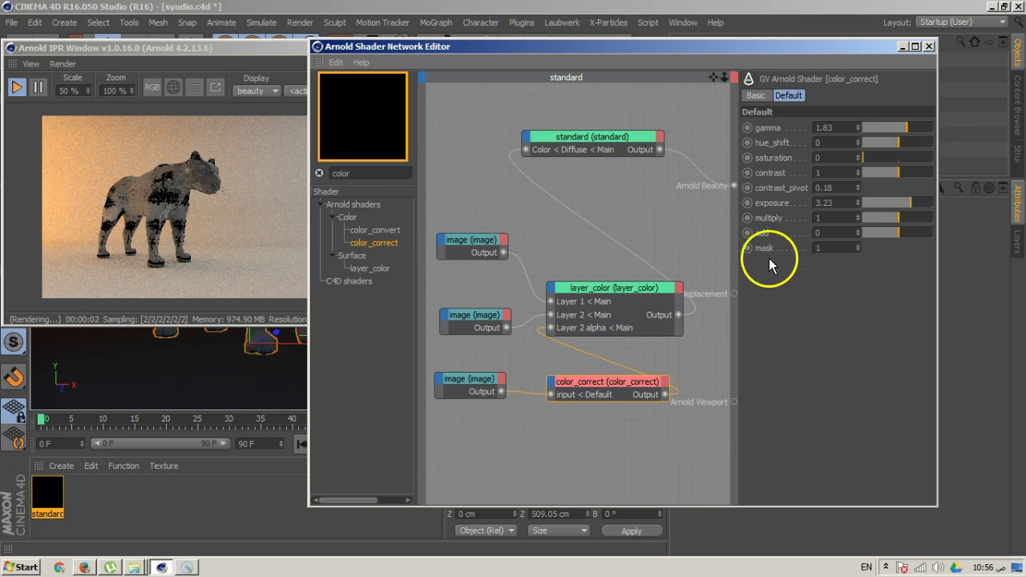
- Browse for the bottom image node's image in K:\Sources\AE\Plugins, down to The Pixel Lab material pack's _Material-Pack folder
left_click(472, 380)
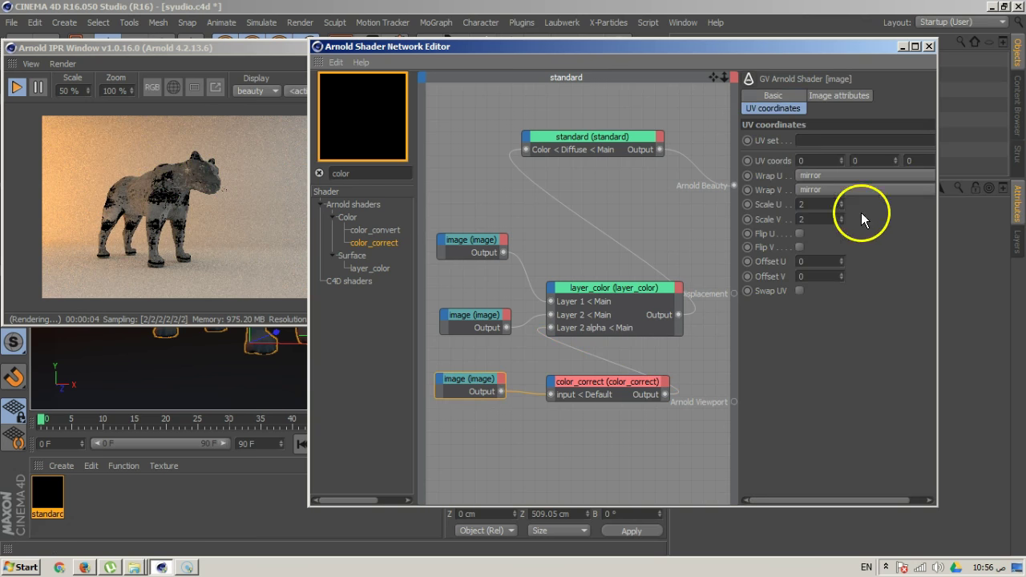
left_click(833, 96)
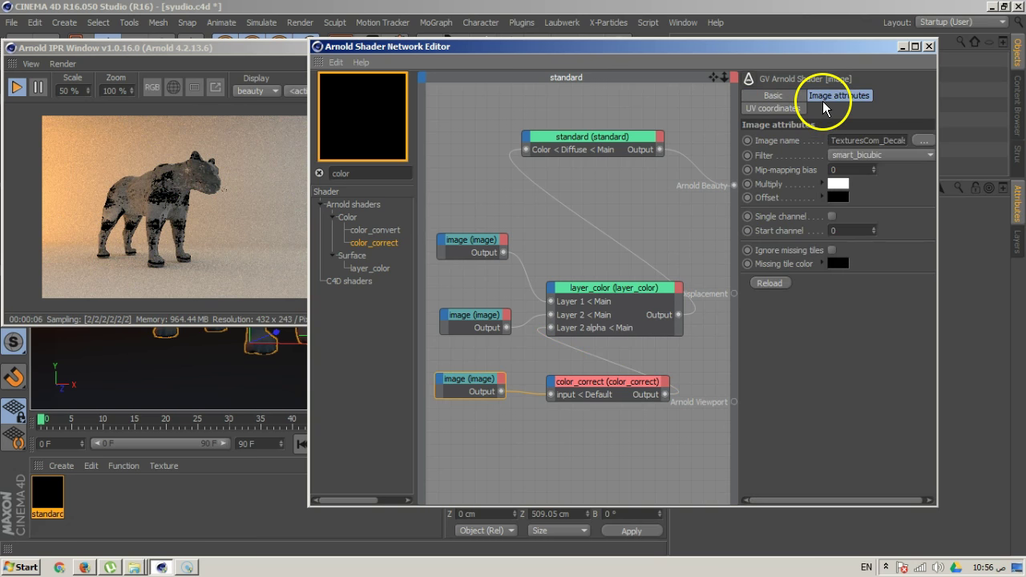
left_click(921, 143)
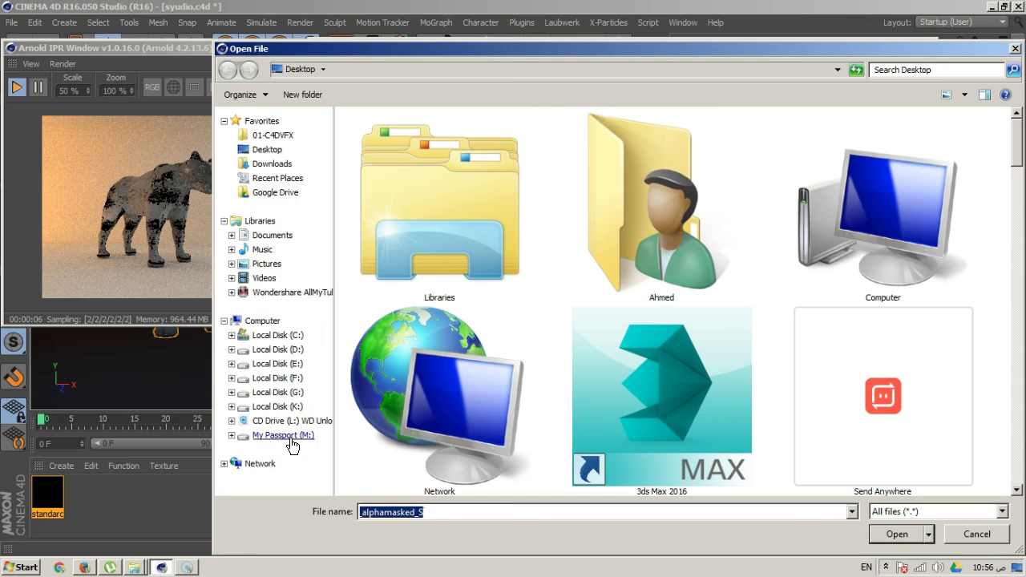
left_click(277, 407)
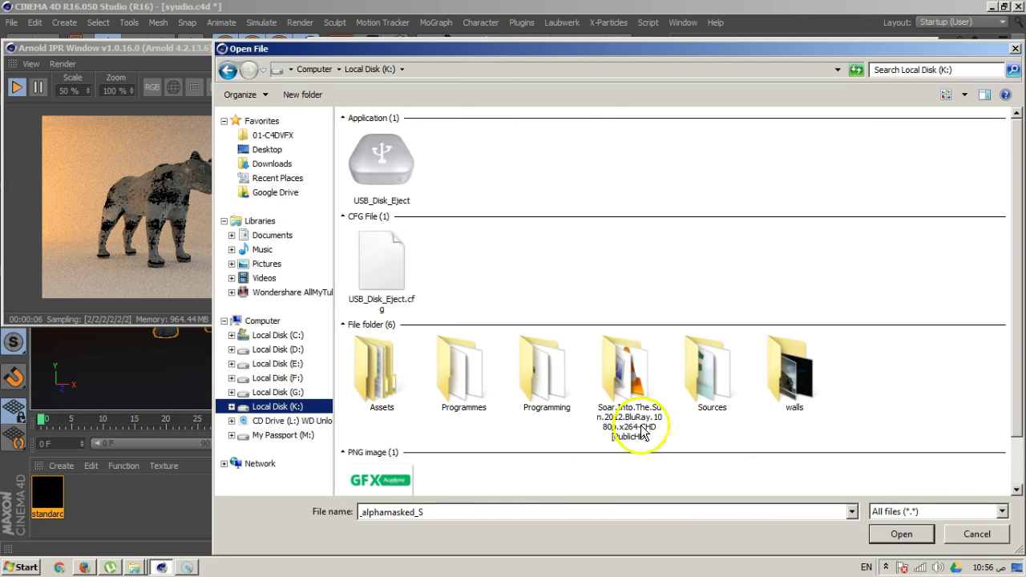
double_click(719, 390)
scroll(763, 433, "down", 3)
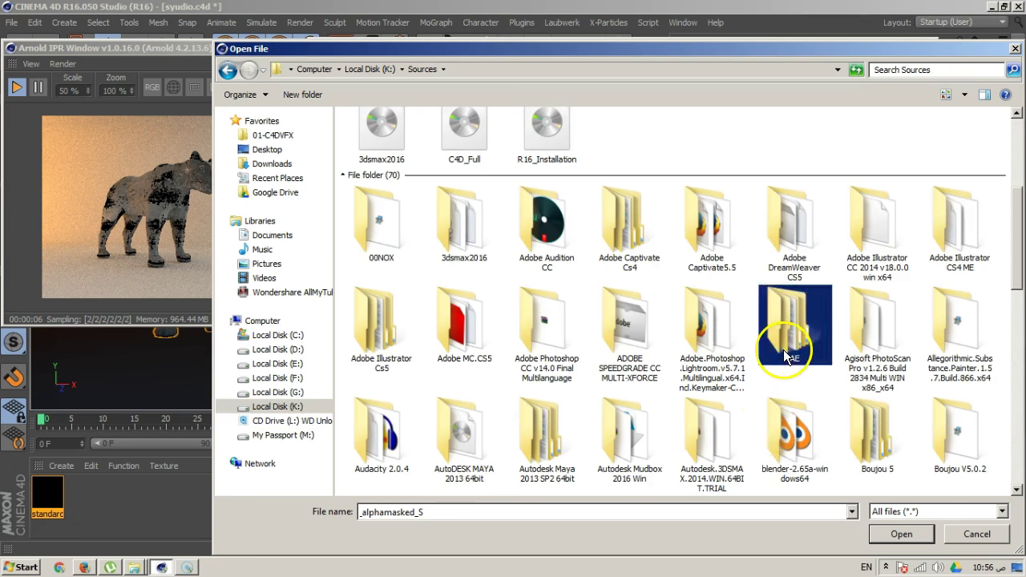
double_click(790, 321)
double_click(380, 188)
double_click(381, 202)
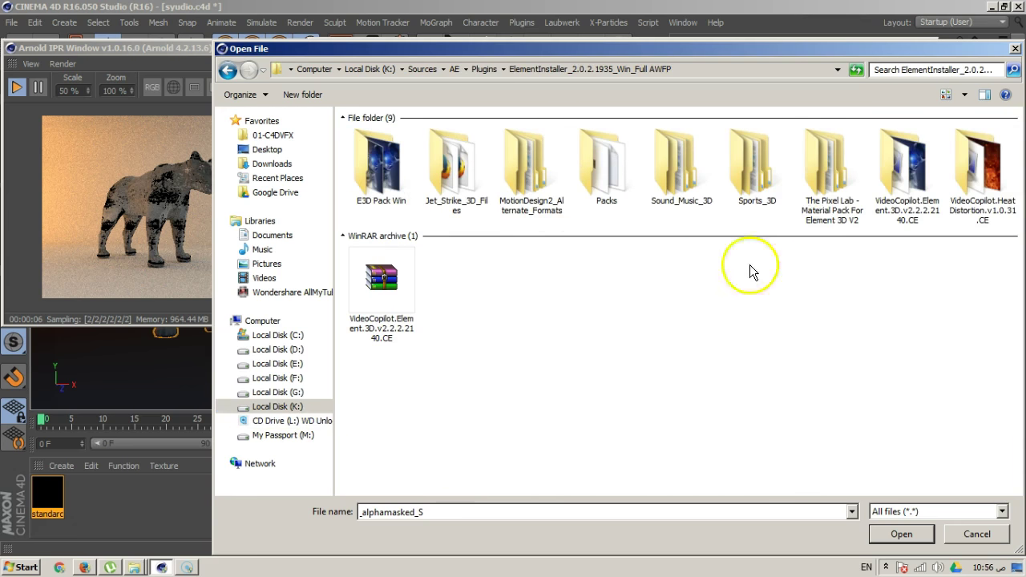
double_click(829, 197)
double_click(392, 192)
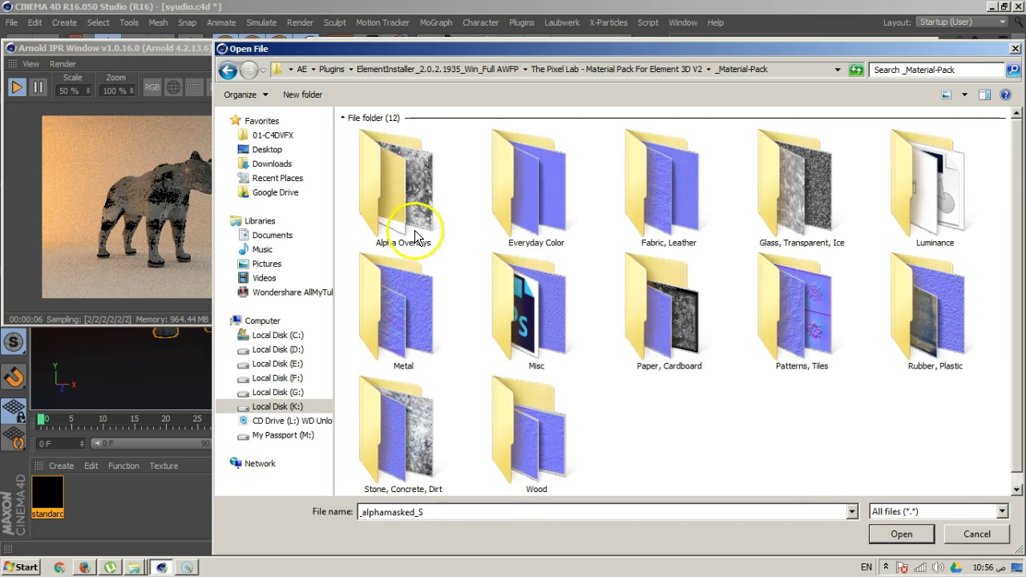
- Load _MG_7969 from the Rubber, Plastic folder into the bottom image node without copying it to the project location
double_click(930, 320)
left_click(380, 168)
left_click(899, 534)
left_click(593, 327)
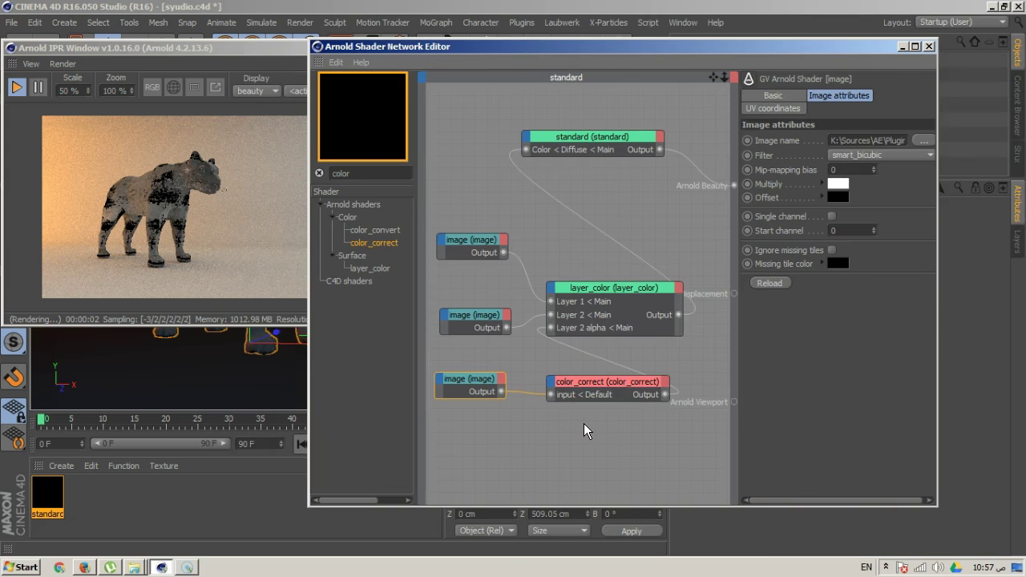
- Adjust the color_correct node to gamma 0.61, saturation 1.16 and exposure 2.81
left_click(606, 385)
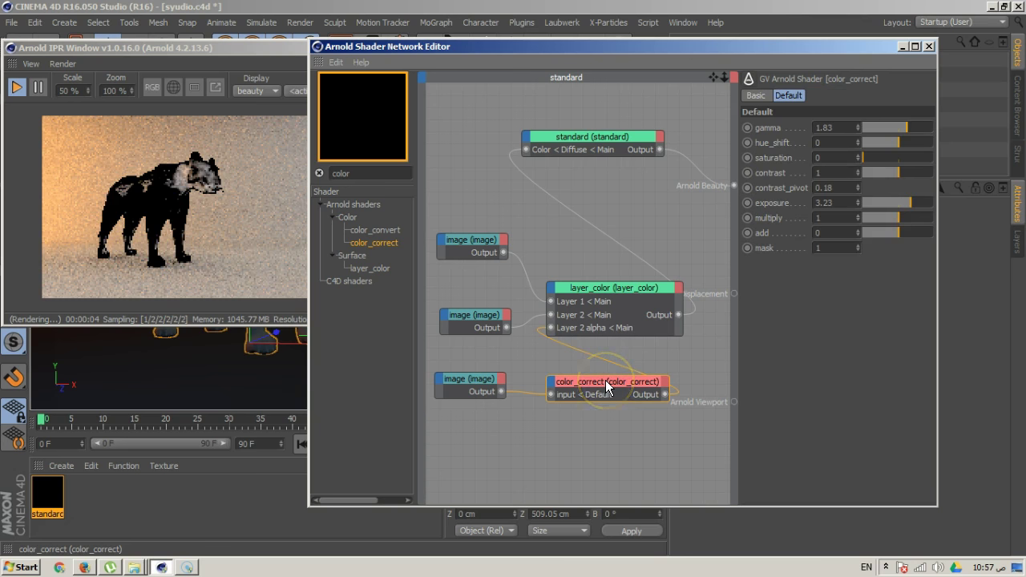
left_click_drag(907, 128, 878, 128)
left_click(878, 270)
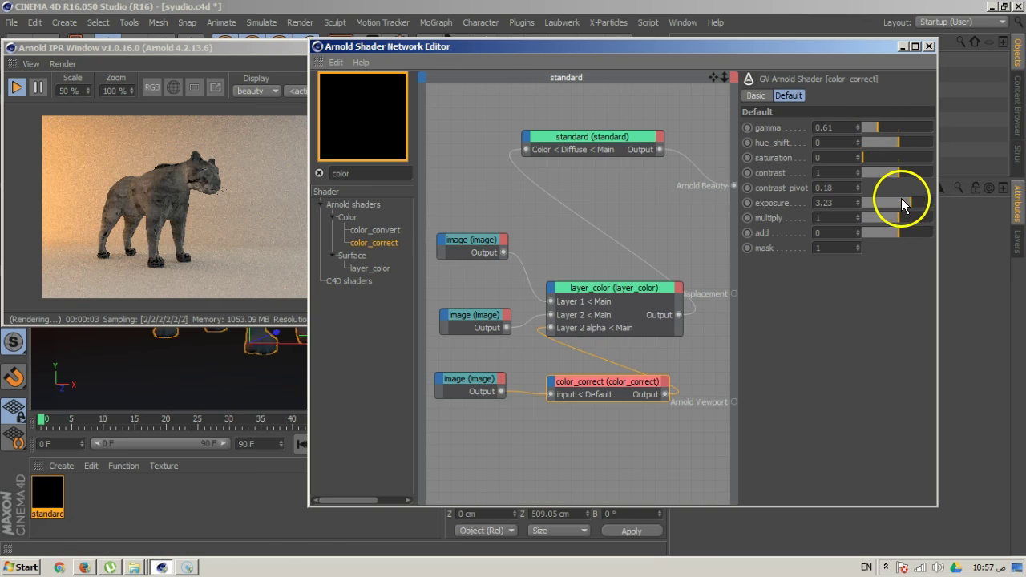
left_click_drag(904, 205, 913, 204)
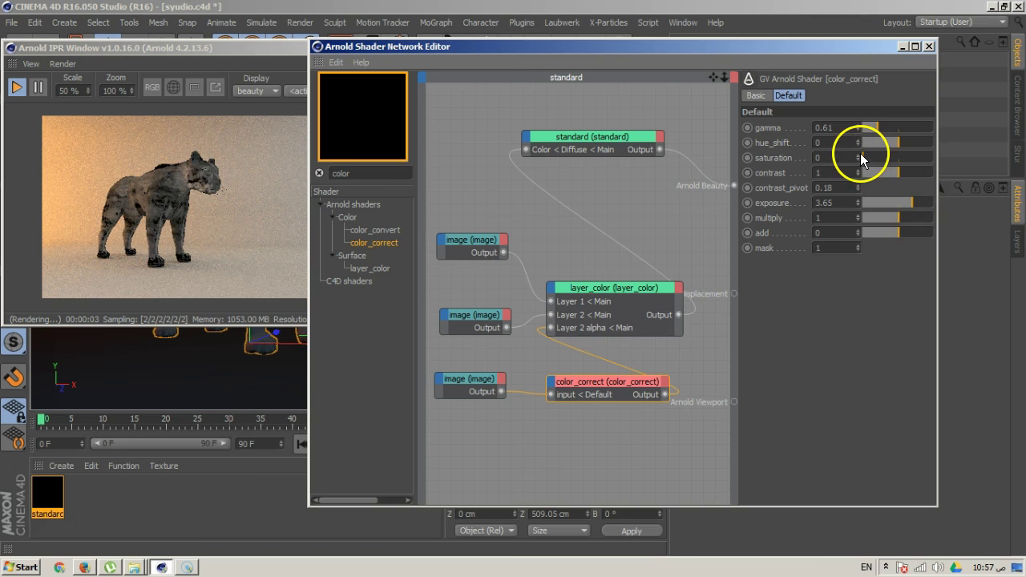
left_click_drag(871, 159, 904, 160)
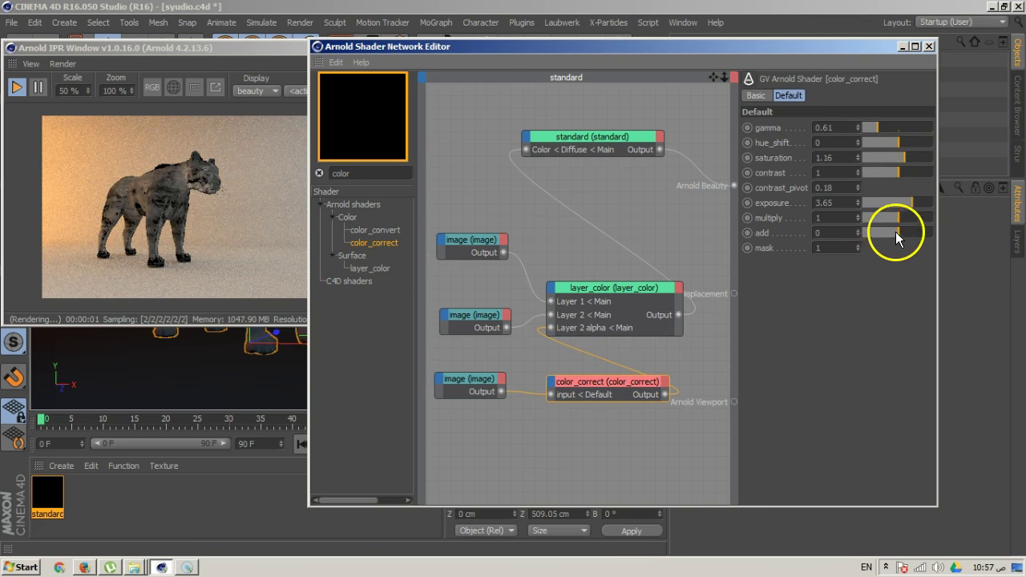
left_click_drag(902, 209, 909, 204)
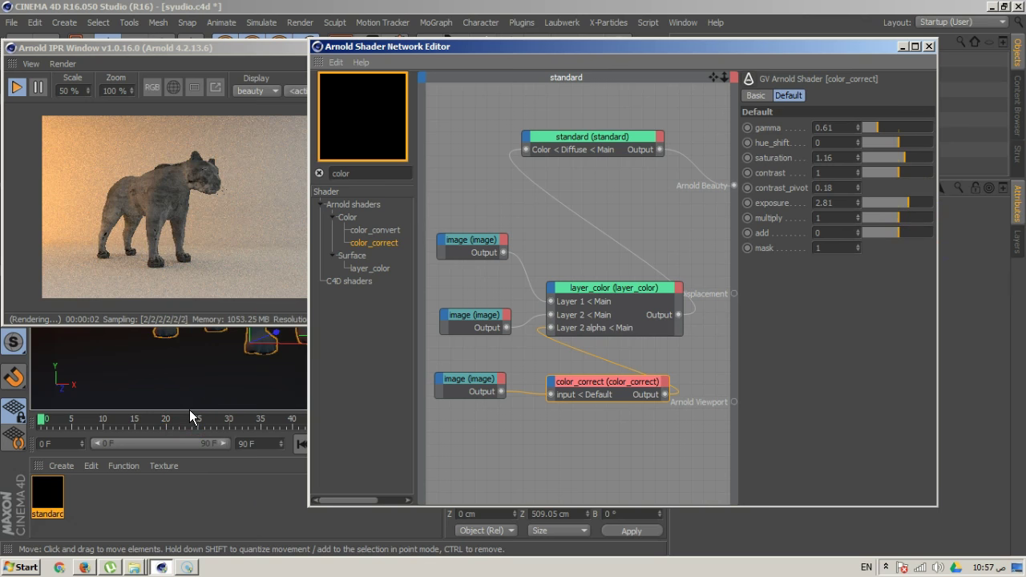
left_click(170, 372)
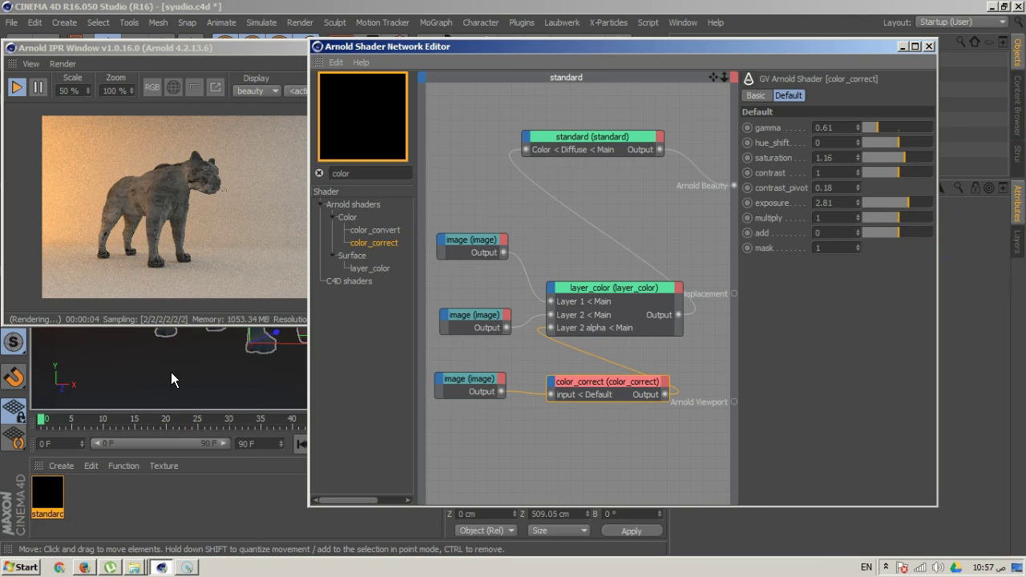
- Replace the top image node's texture with Beige_Stone_diffuse from the Stone, Concrete, Dirt folder, declining the project copy
left_click(474, 245)
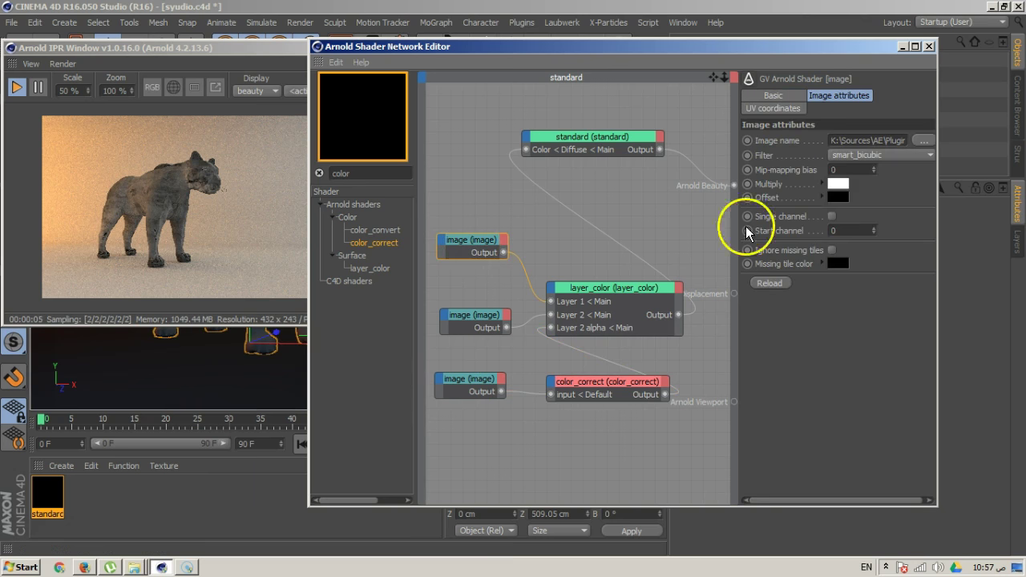
left_click(923, 140)
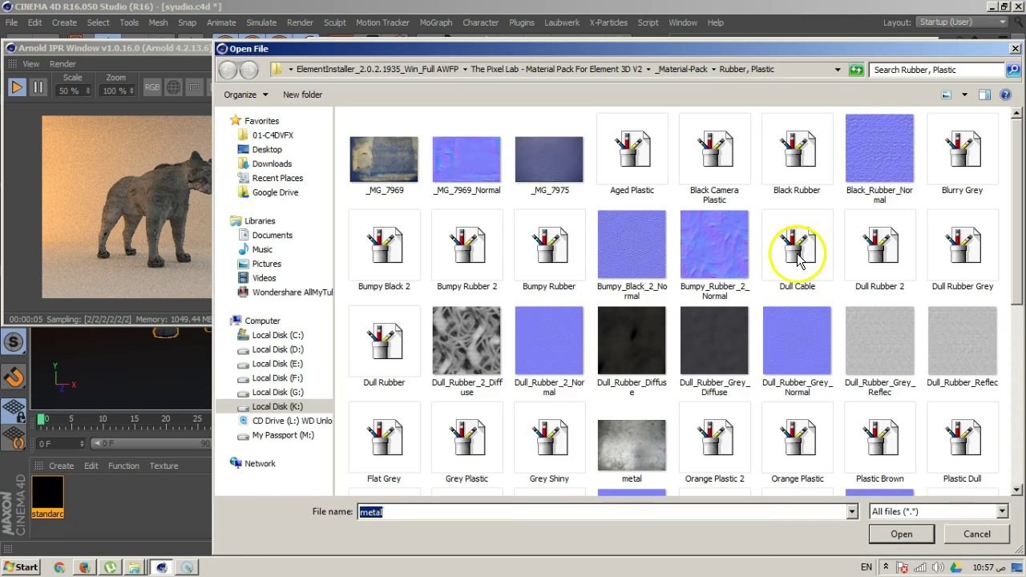
left_click(657, 391)
scroll(658, 392, "down", 5)
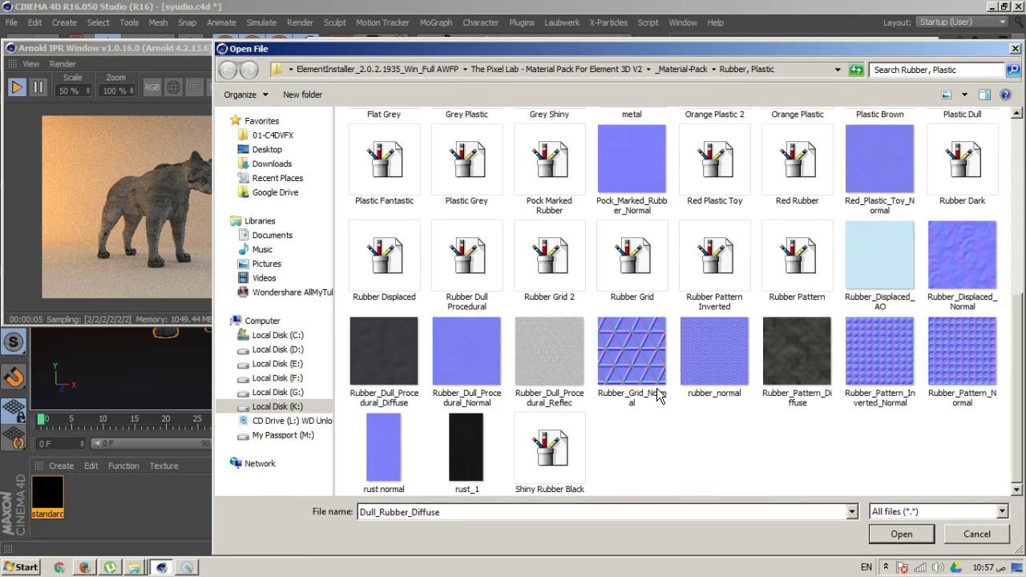
scroll(658, 393, "up", 10)
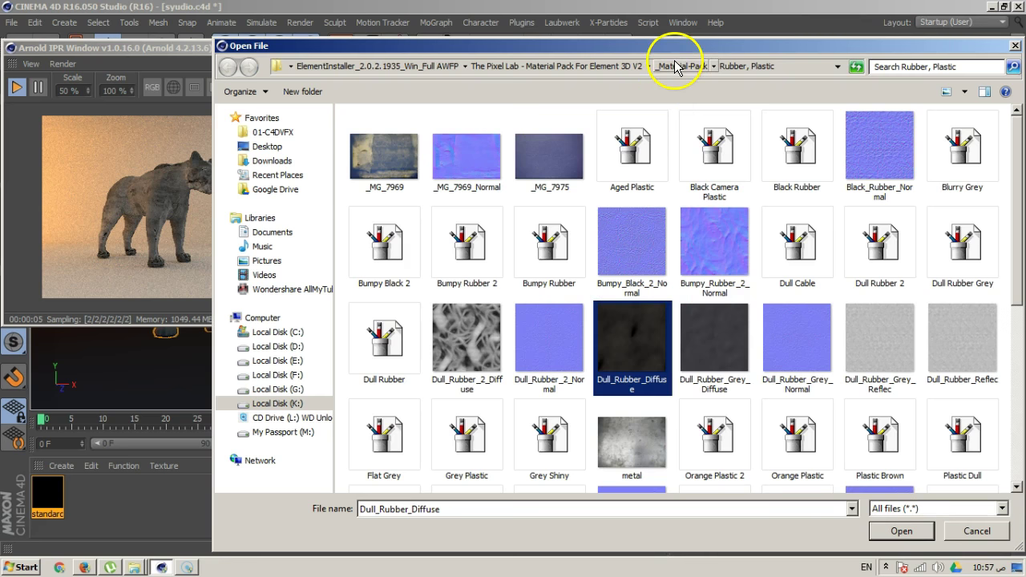
left_click(680, 68)
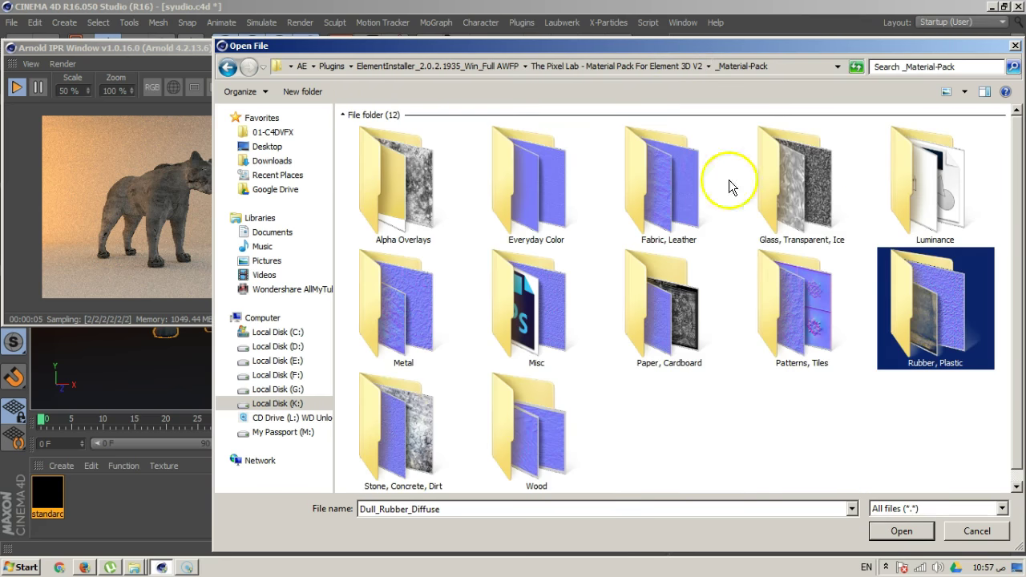
double_click(405, 433)
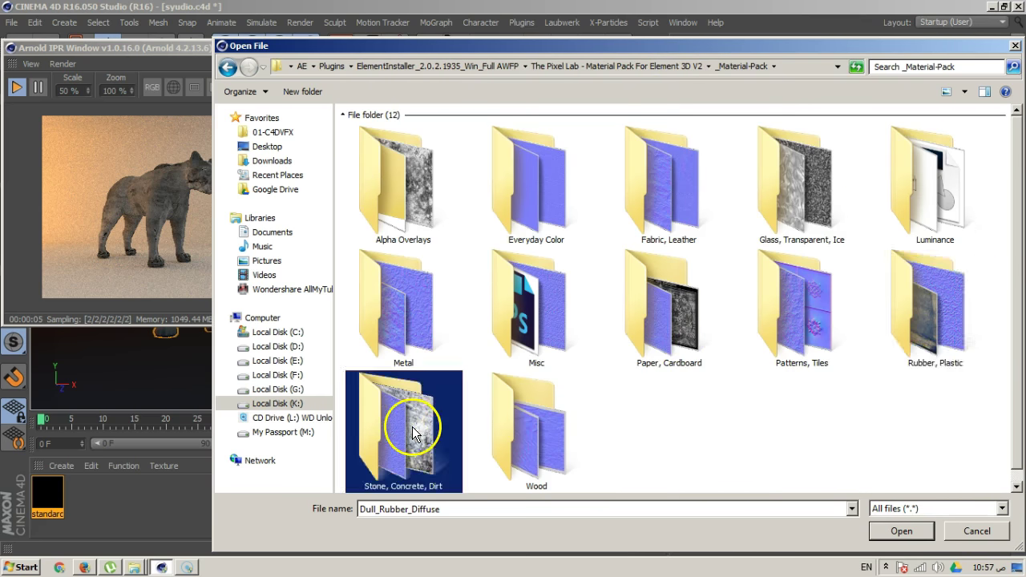
scroll(550, 389, "down", 5)
scroll(559, 359, "down", 2)
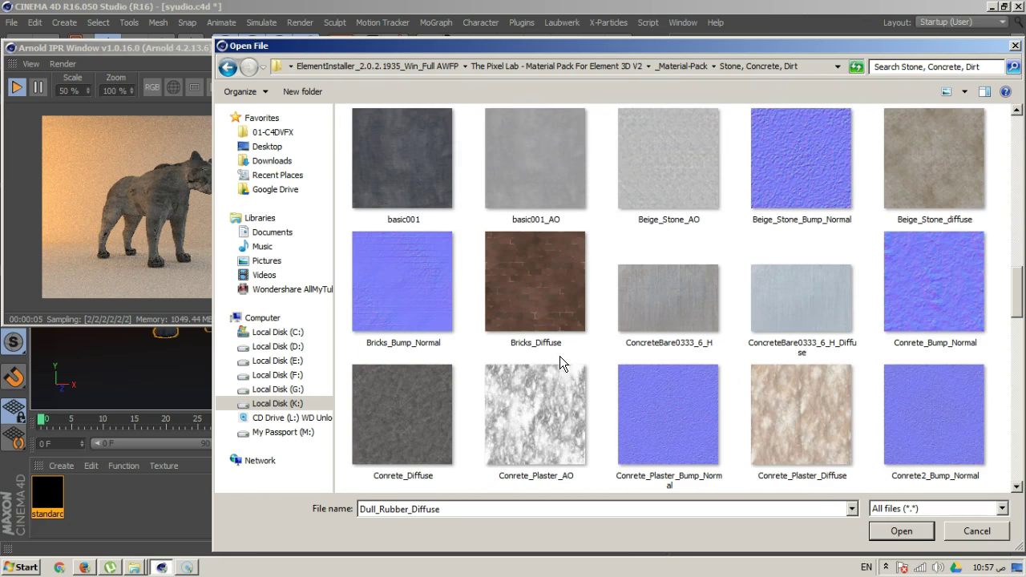
left_click(922, 183)
left_click(898, 531)
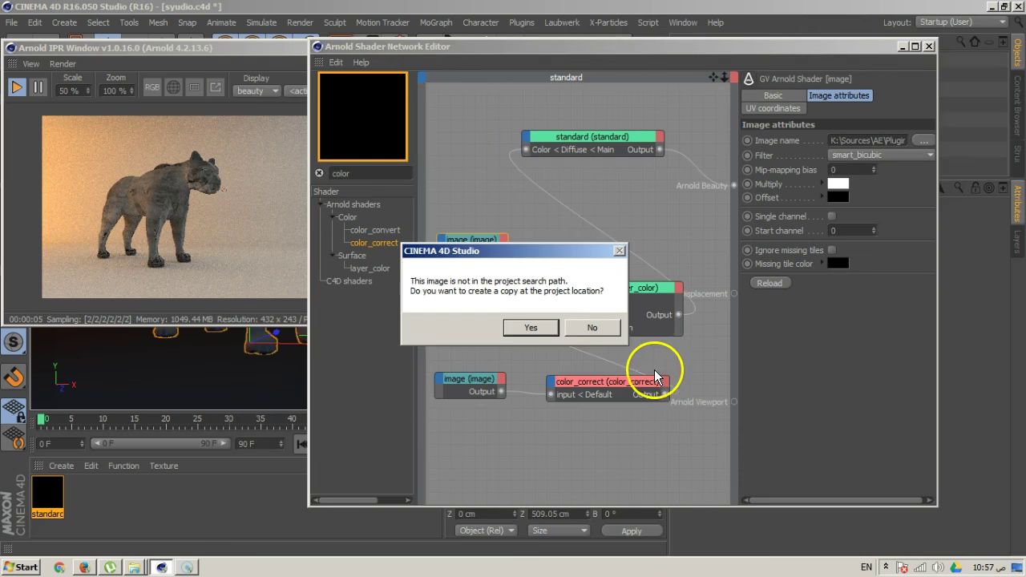
left_click(600, 328)
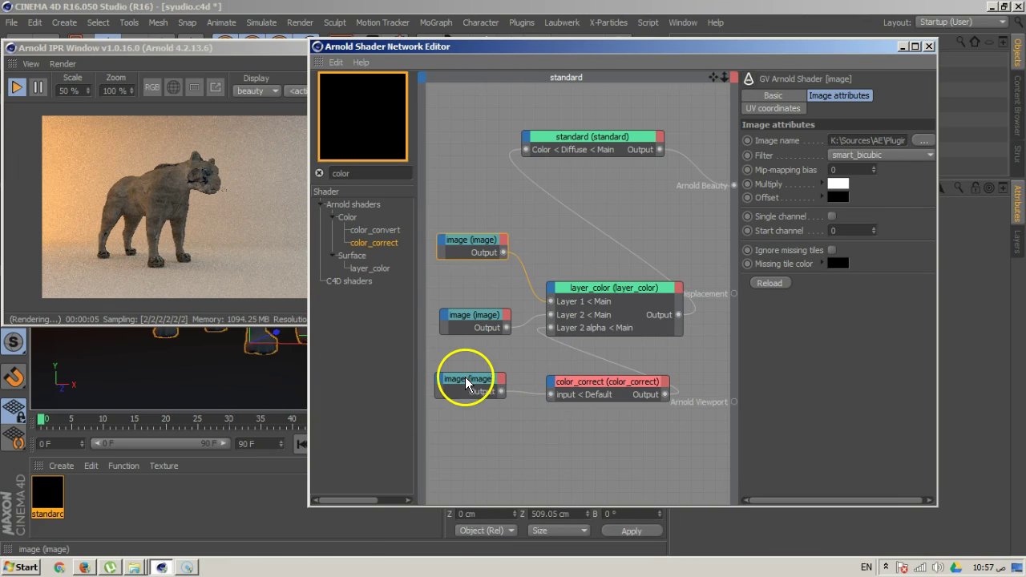
- Replace the middle image node's texture with another one from the Stone, Concrete, Dirt folder, declining the project copy
left_click(478, 317)
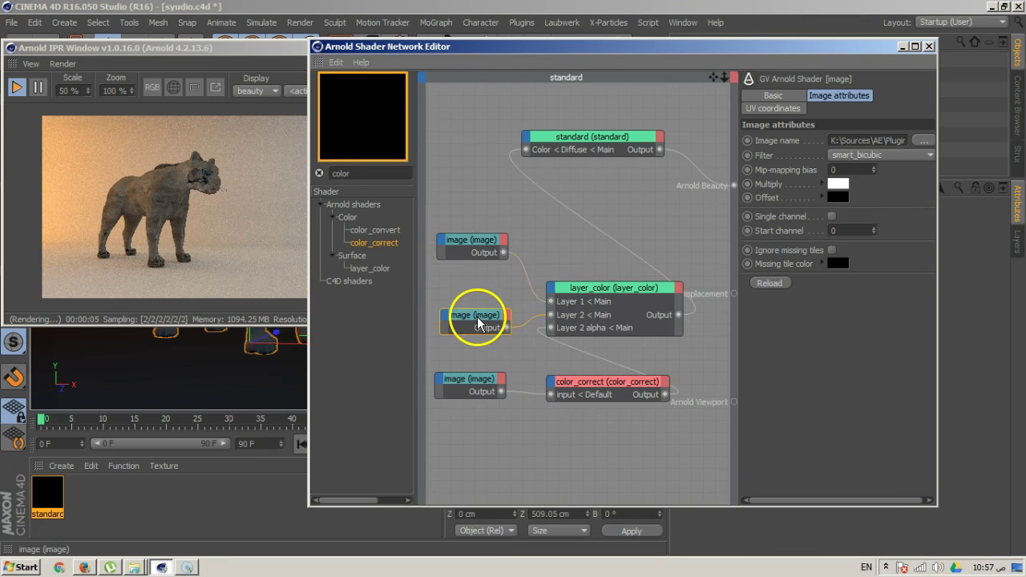
left_click(922, 141)
scroll(655, 188, "down", 10)
scroll(655, 184, "down", 15)
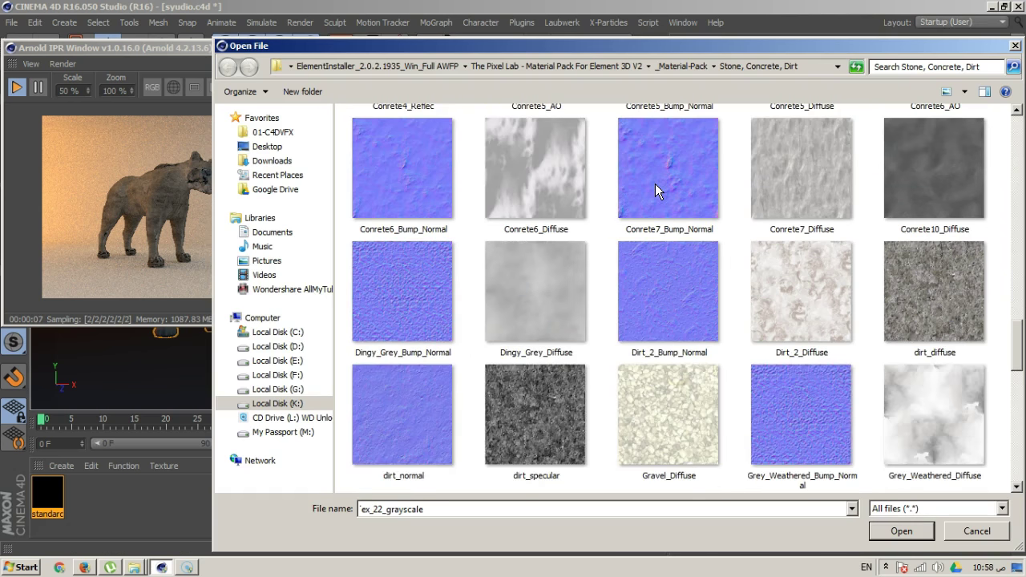
left_click(655, 189)
left_click(888, 532)
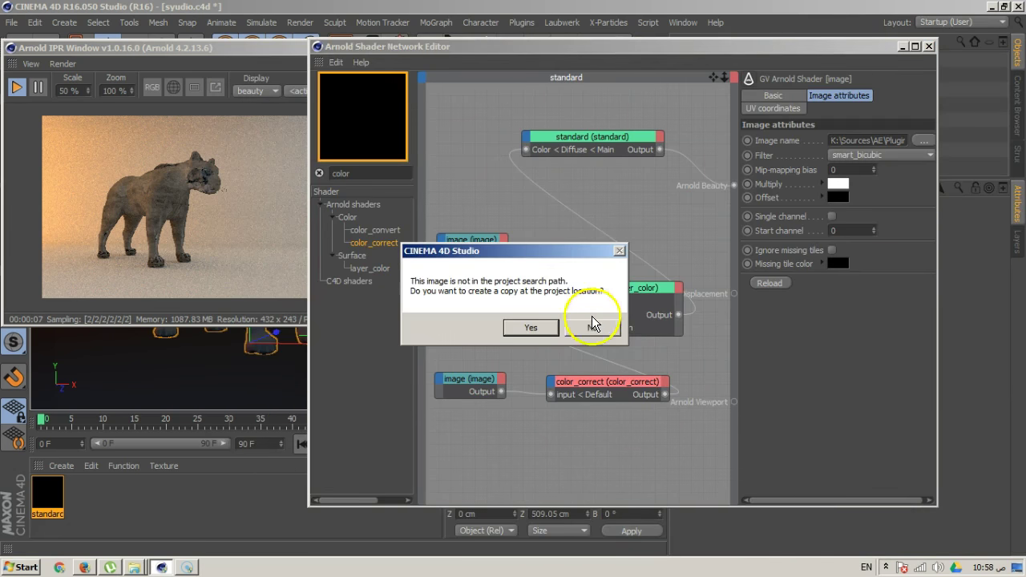
left_click(591, 323)
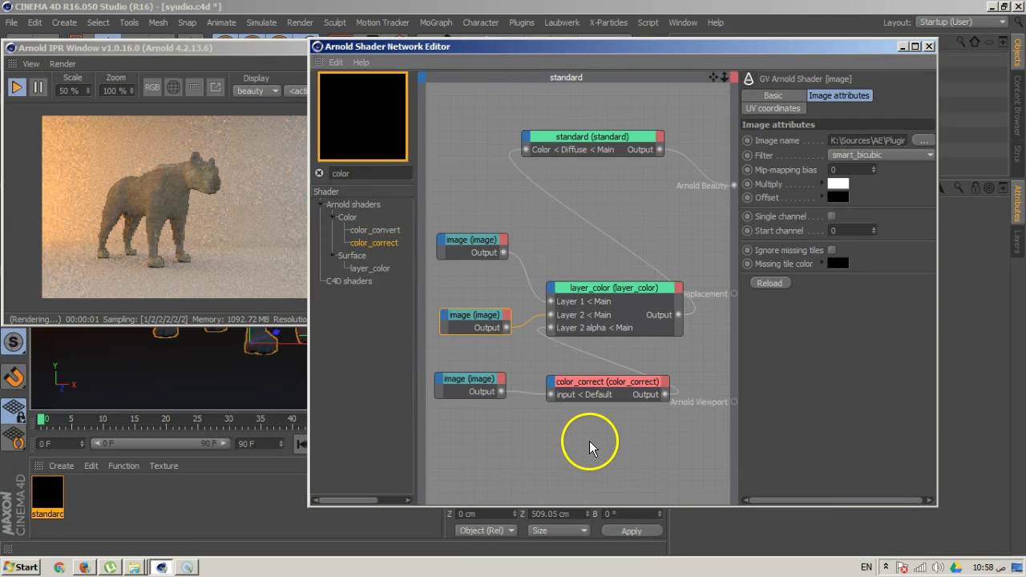
- Raise the color_correct node's gamma to 1.08 and its exposure to 3.44
left_click(601, 393)
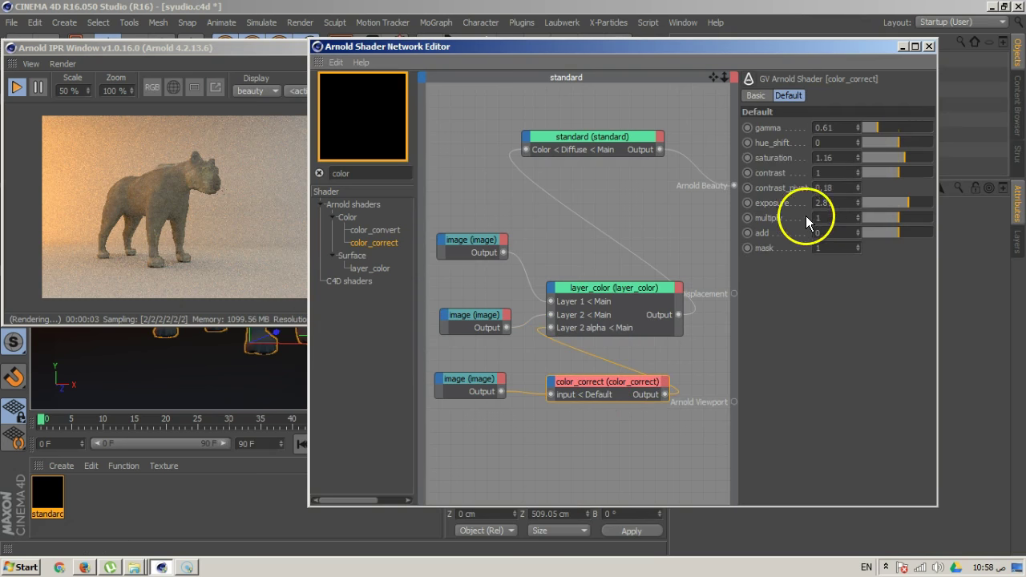
left_click_drag(877, 127, 887, 127)
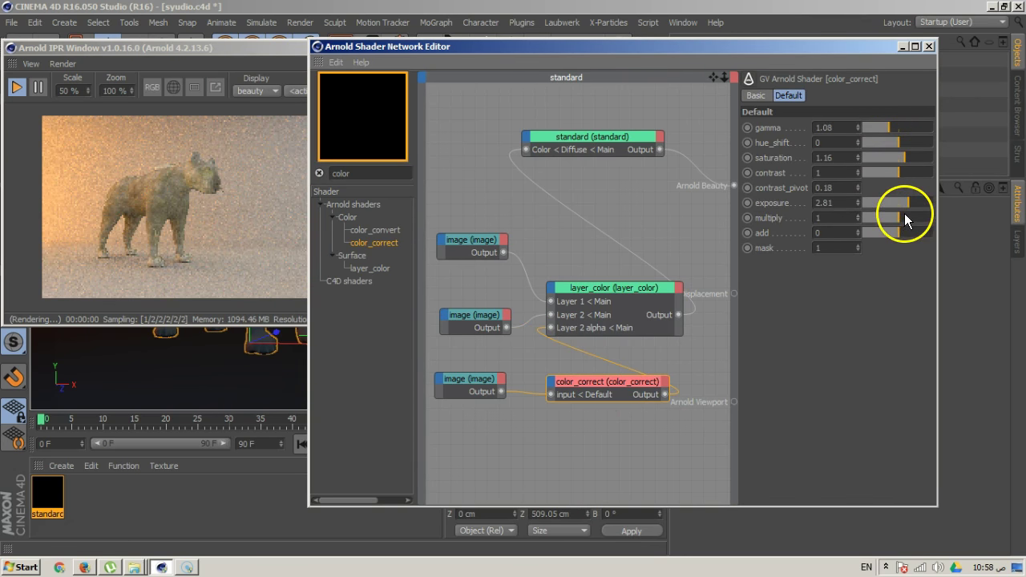
left_click_drag(907, 197, 911, 197)
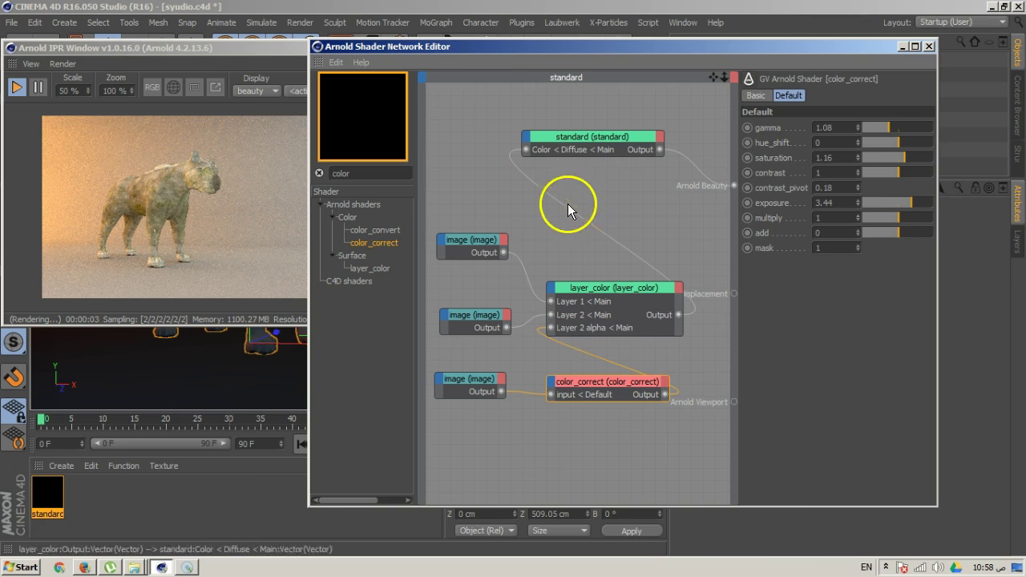
- Set Offset V to -0.05 in the UV coordinates of the image node feeding color_correct
left_click(466, 380)
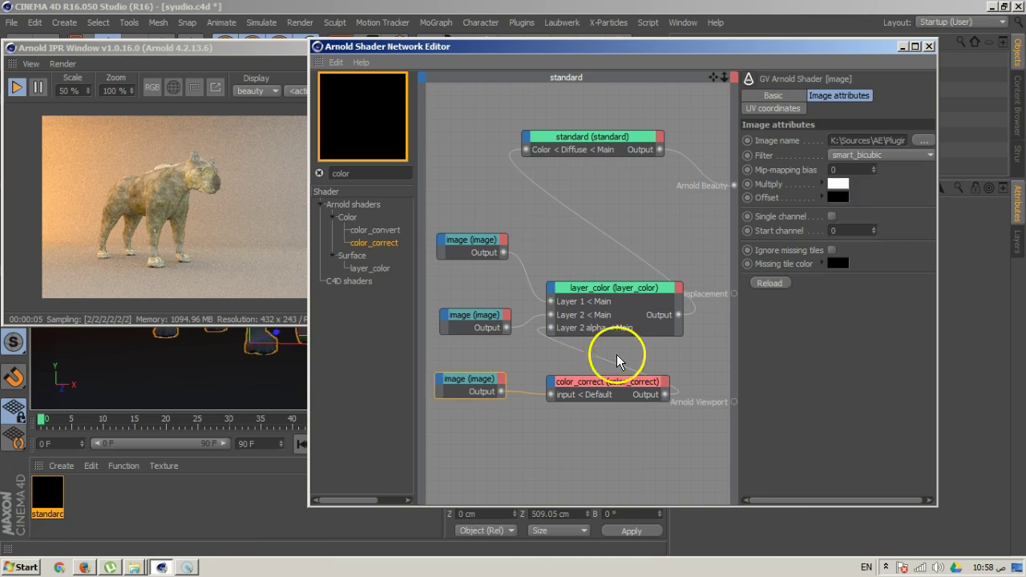
left_click(781, 109)
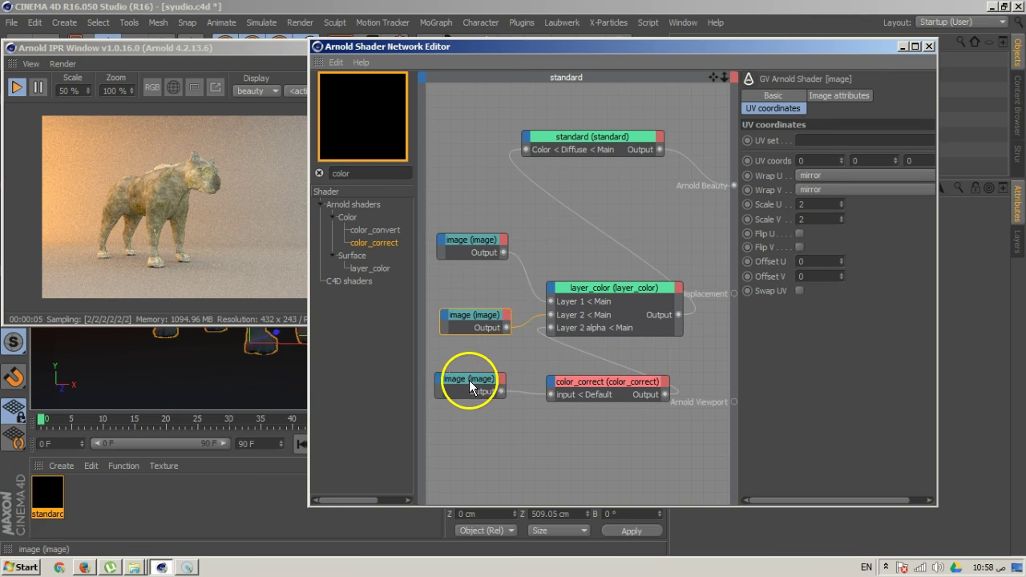
left_click_drag(844, 277, 841, 279)
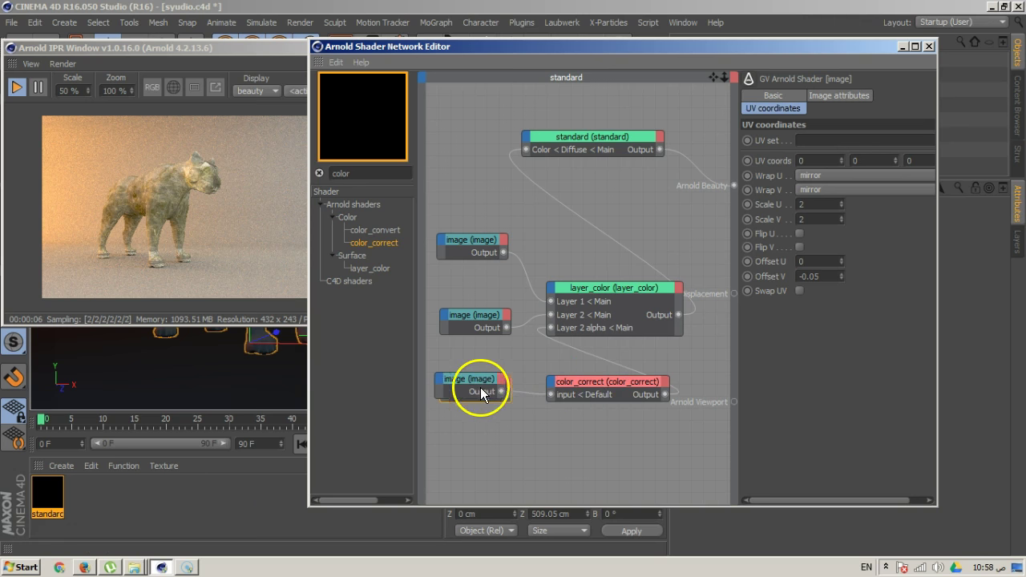
- Duplicate the mask image node and its color_correct node, placing the connected copies below the other nodes
left_click_drag(463, 438, 477, 344)
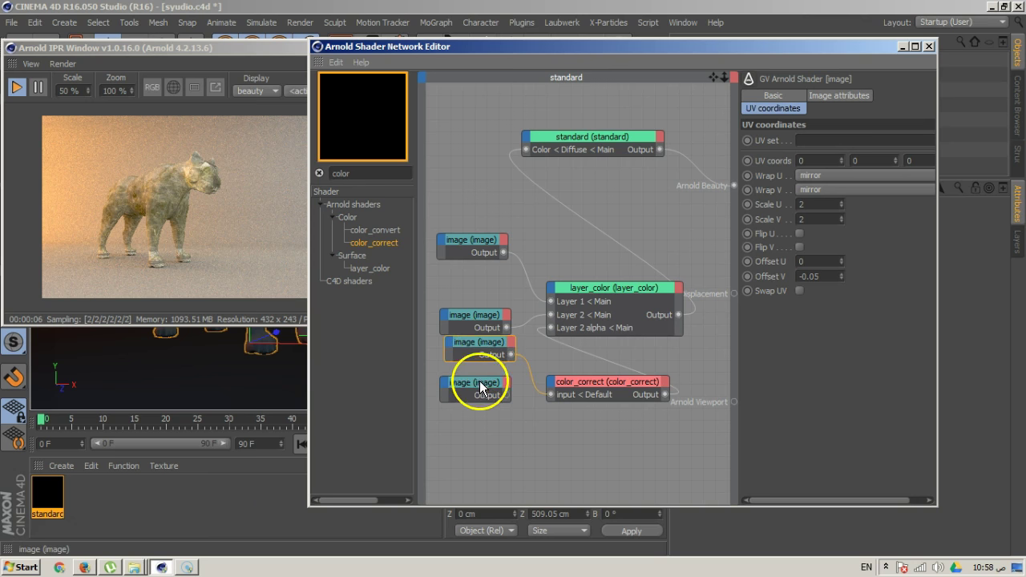
left_click(589, 389)
left_click_drag(594, 385, 528, 433, "ctrl")
- Browse for the duplicated image node's texture, checking the Rubber, Plastic folder and switching to the Alpha Overlays folder of _Material-Pack
left_click(477, 419)
left_click(787, 97)
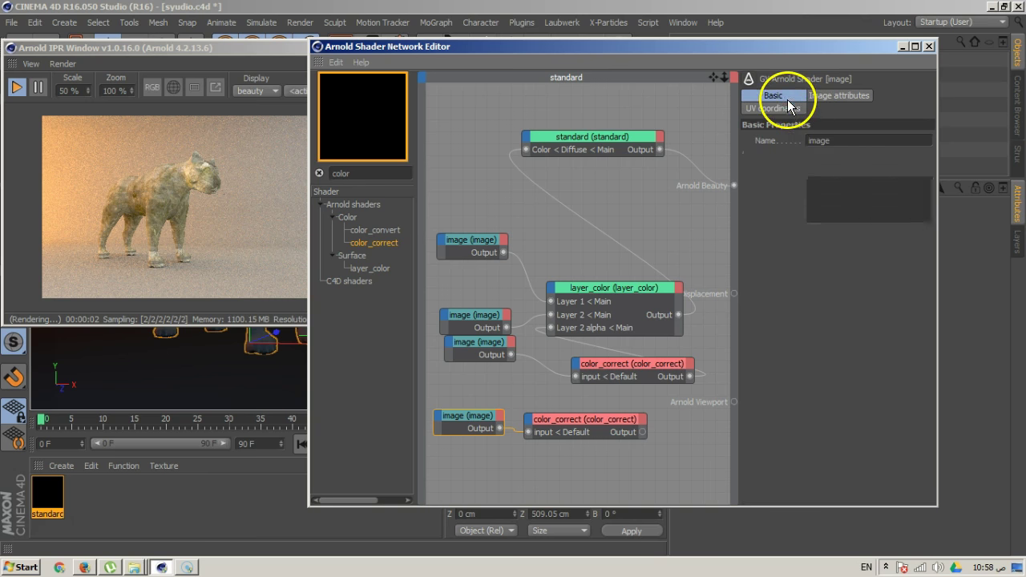
left_click(852, 96)
left_click(924, 141)
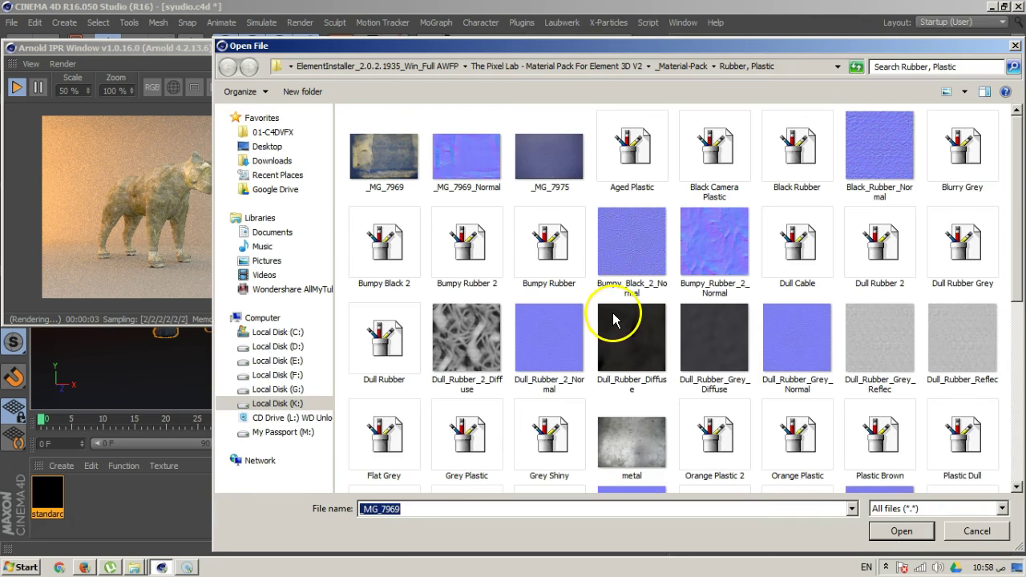
left_click(618, 337)
scroll(664, 366, "down", 5)
scroll(662, 367, "up", 3)
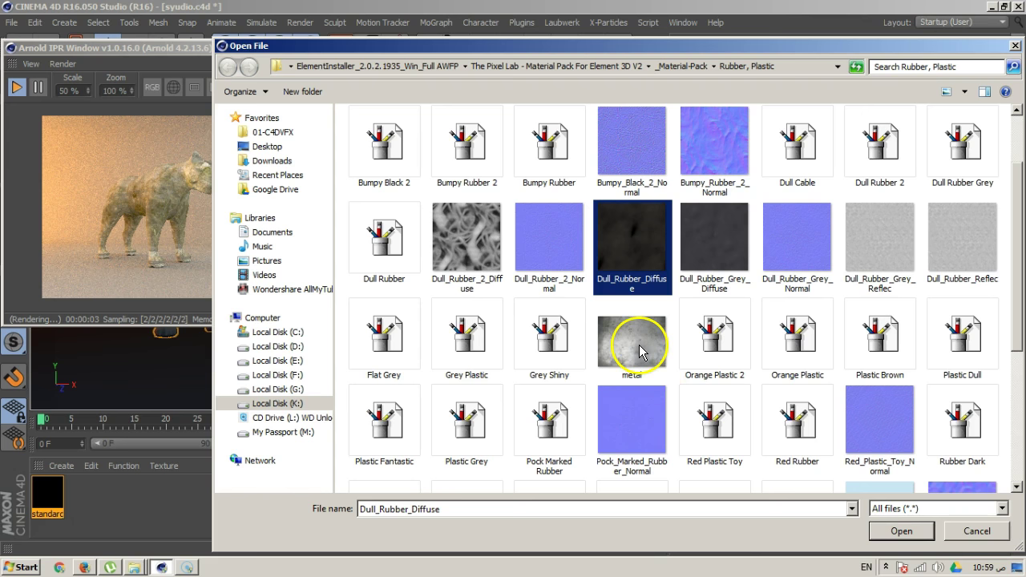
scroll(640, 351, "up", 2)
left_click(617, 68)
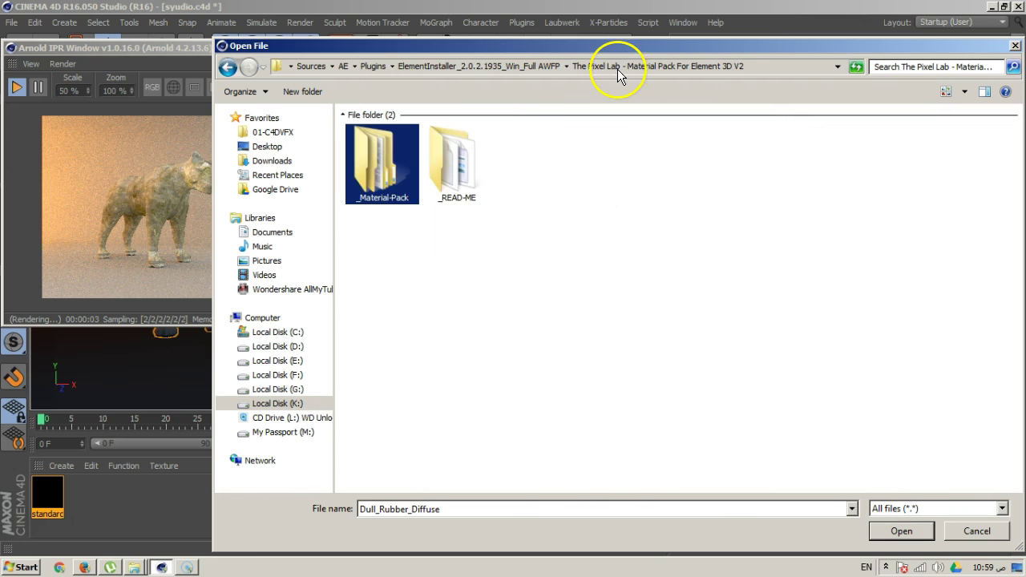
double_click(386, 173)
double_click(394, 170)
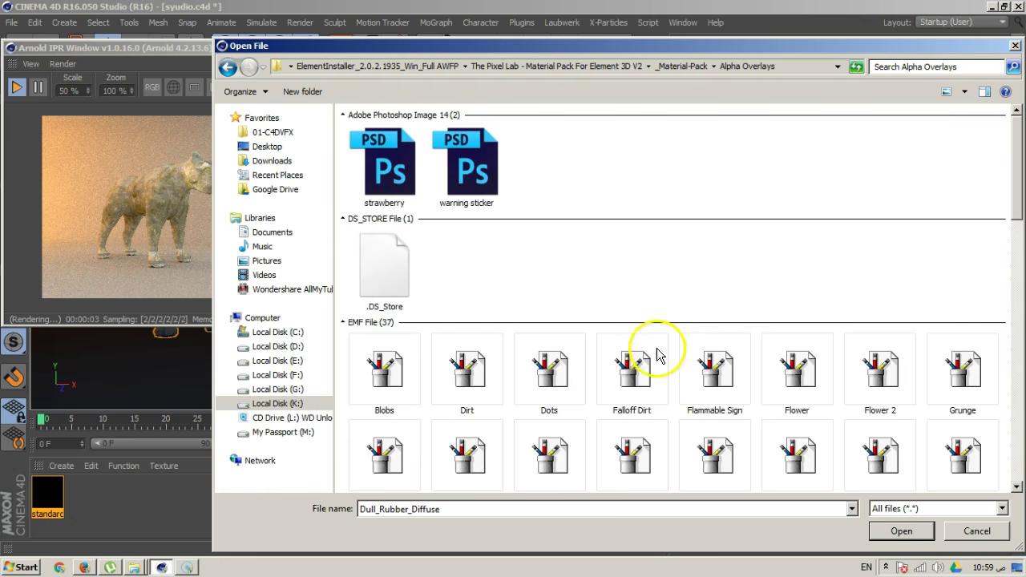
- Load Grunge_10_AO from the Alpha Overlays folder into the duplicated image node, declining the project copy
scroll(662, 350, "down", 10)
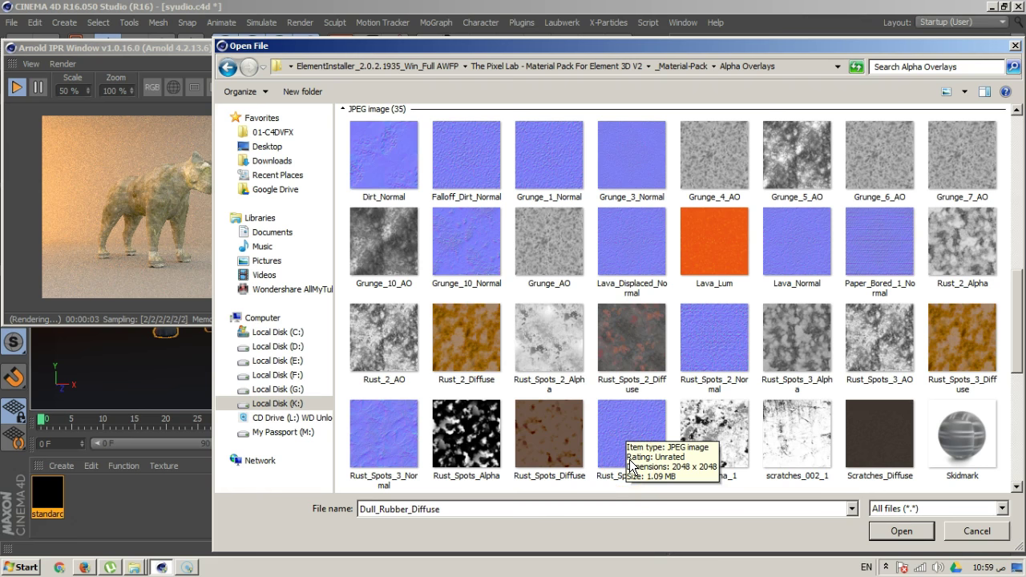
left_click(385, 250)
left_click(907, 530)
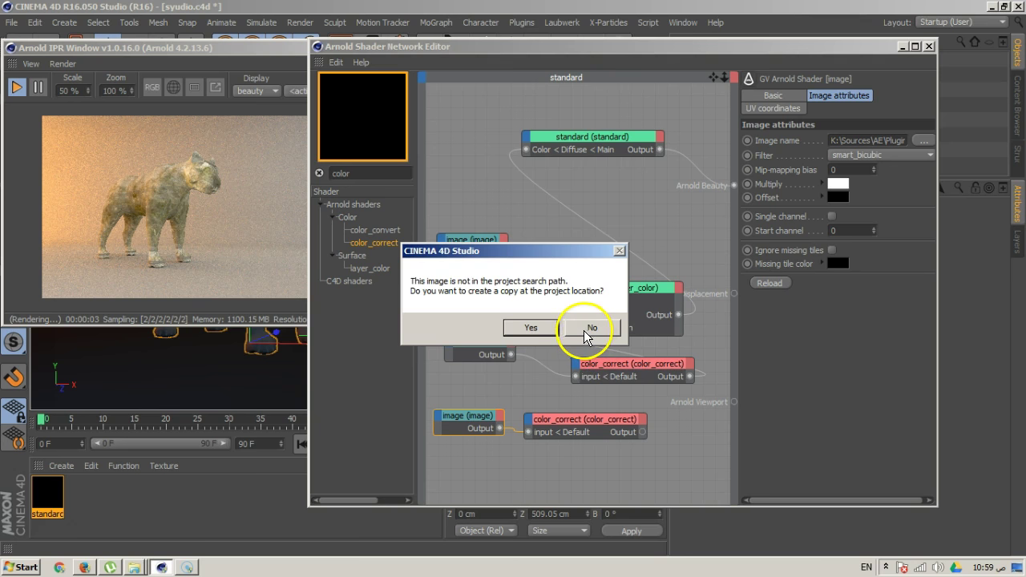
left_click(587, 328)
- Connect the duplicated color_correct node's output to Layer 3 of layer_color and set the Layer 3 alpha to 1
left_click_drag(642, 434, 638, 464)
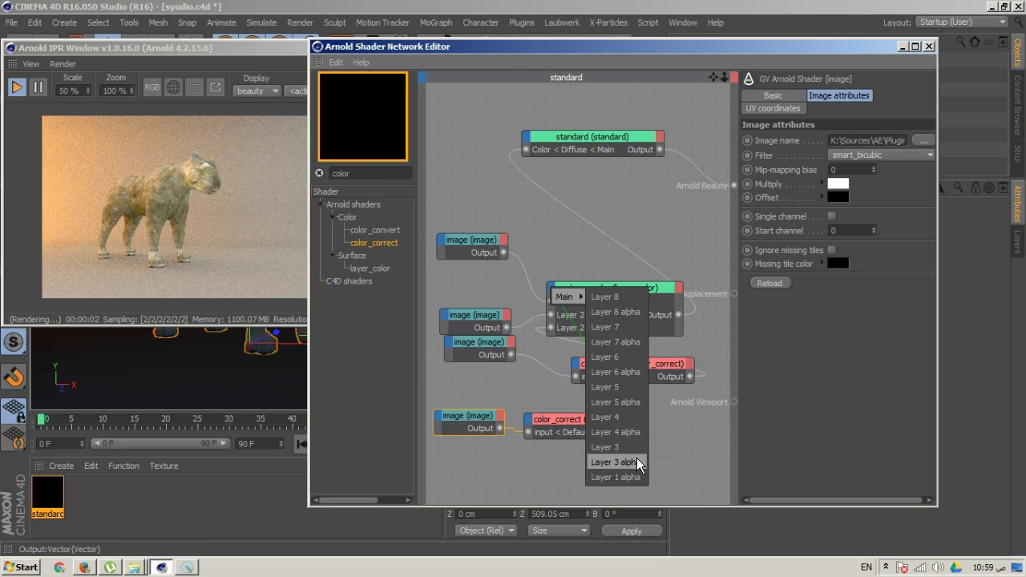
left_click_drag(639, 464, 634, 446)
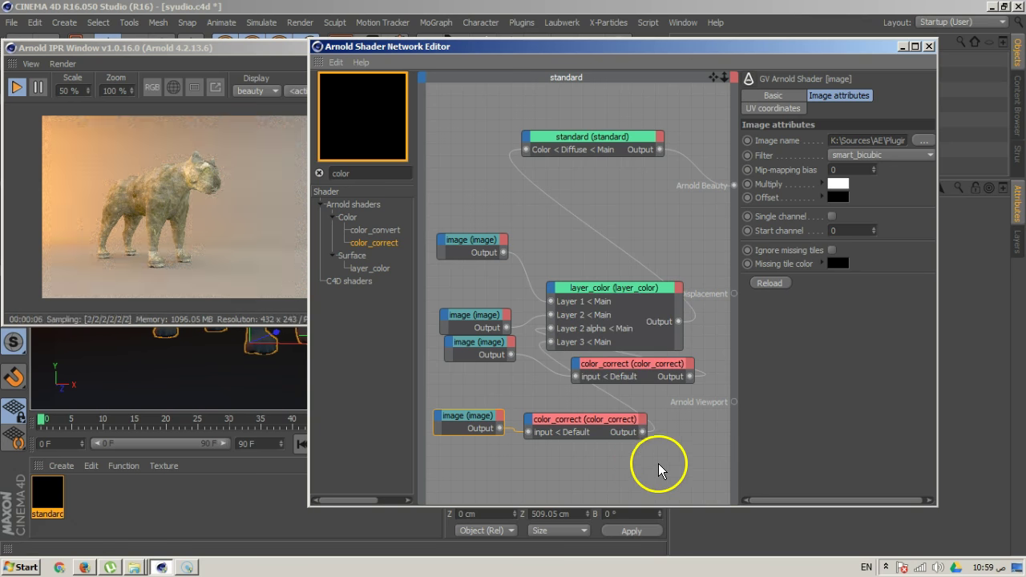
left_click(614, 289)
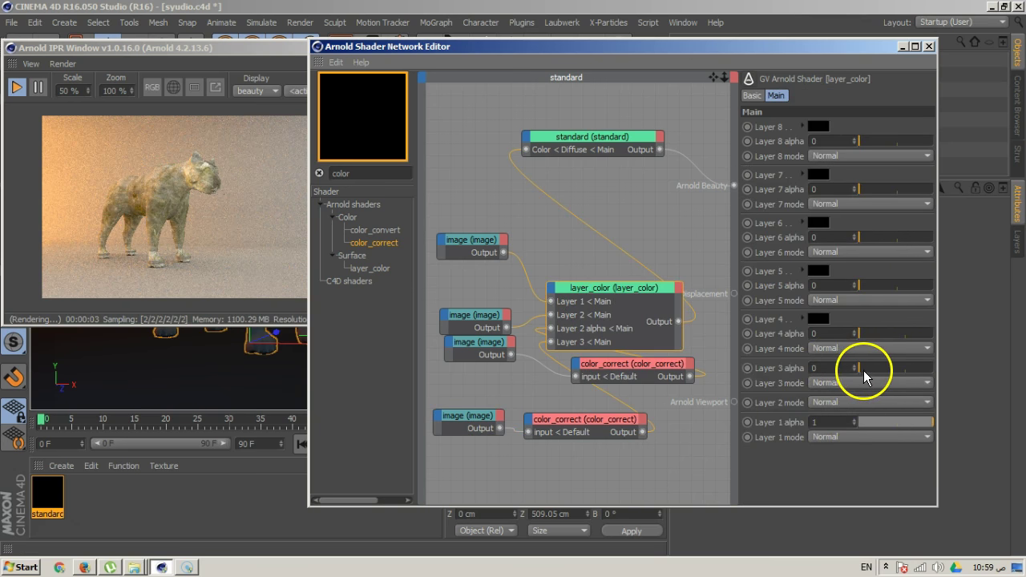
left_click(903, 371)
left_click_drag(906, 376, 946, 385)
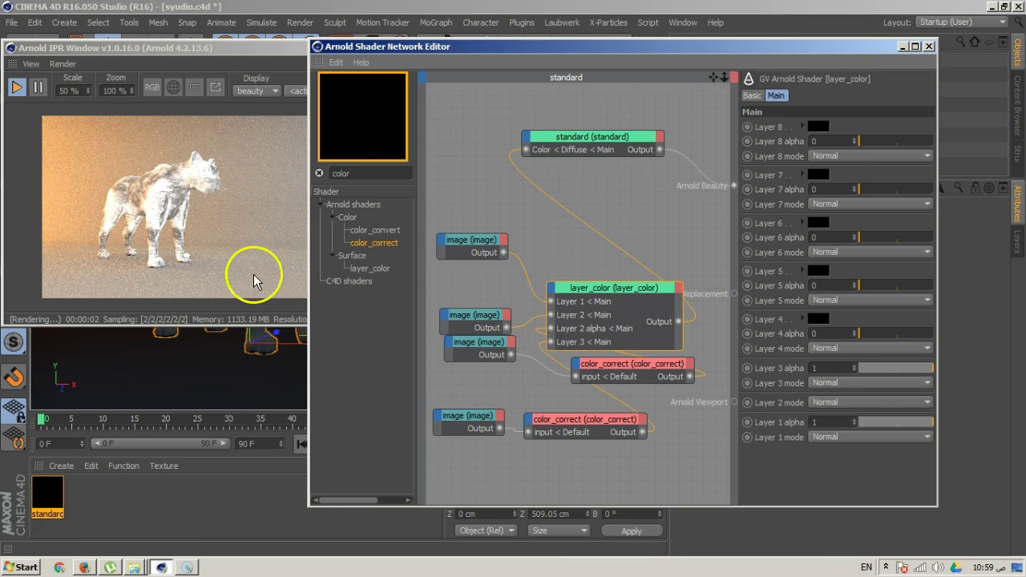
- Set the duplicated color_correct node's exposure to 0 and its gamma to 1
left_click(601, 433)
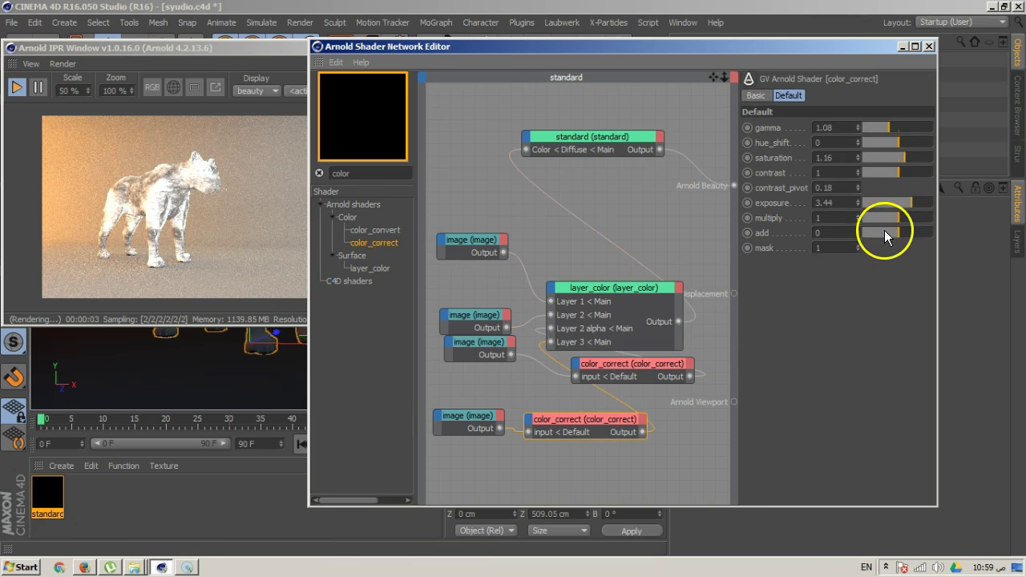
double_click(852, 201)
type("0")
key("Return")
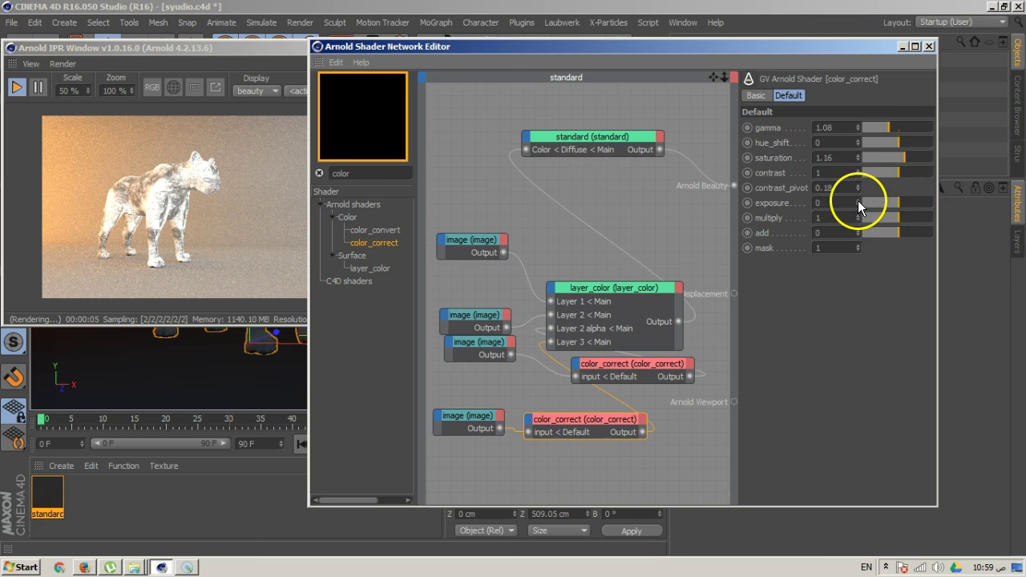
left_click(857, 129)
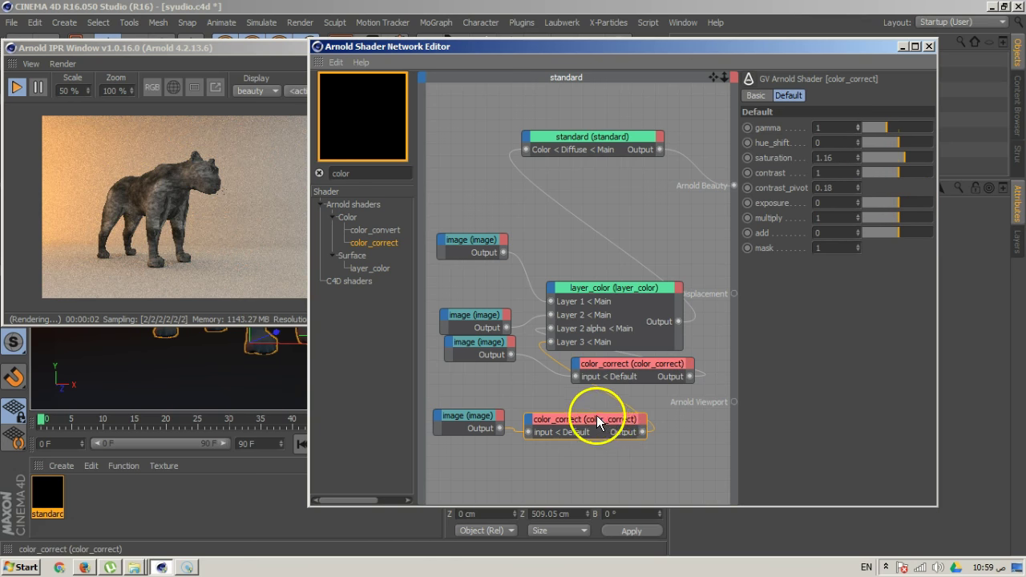
- Space the two color_correct nodes apart below layer_color and reset the lower one's saturation to 1
left_click_drag(597, 423, 581, 443)
left_click_drag(659, 366, 604, 391)
left_click(578, 441)
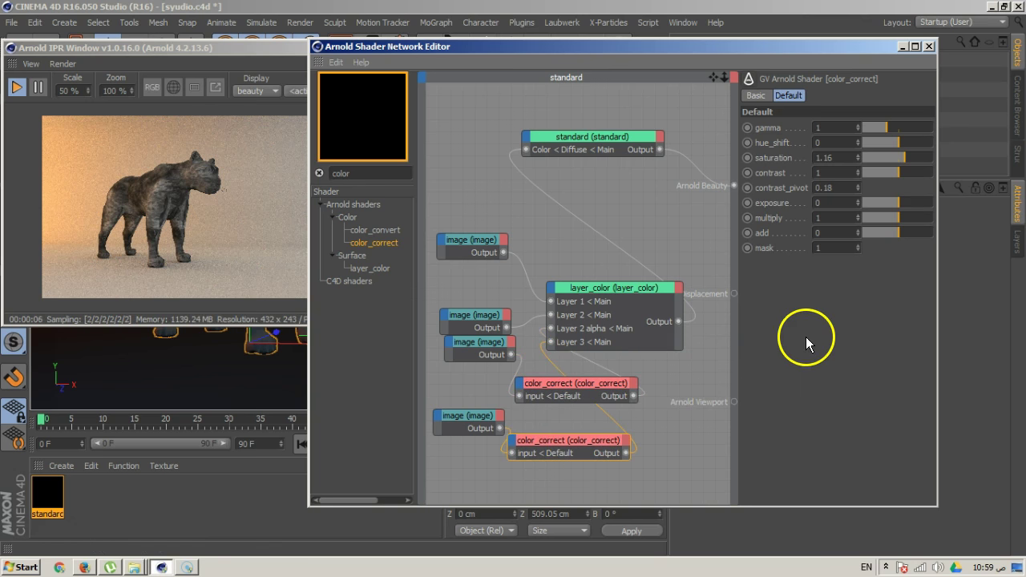
right_click(859, 157)
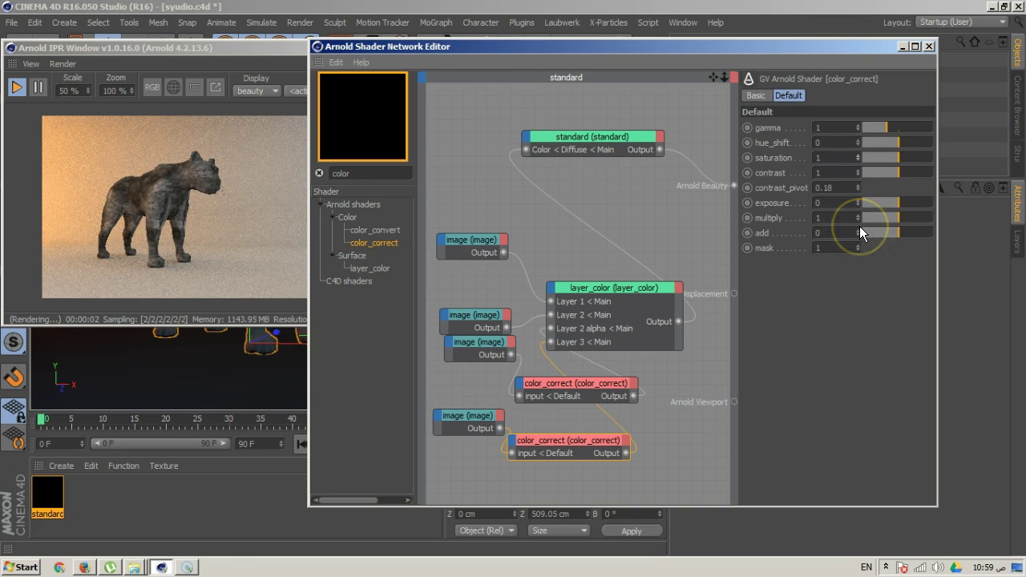
- Raise the gamma of the color_correct node feeding Layer 3 to 1.33
left_click(472, 417)
left_click(556, 449)
left_click_drag(895, 133, 893, 128)
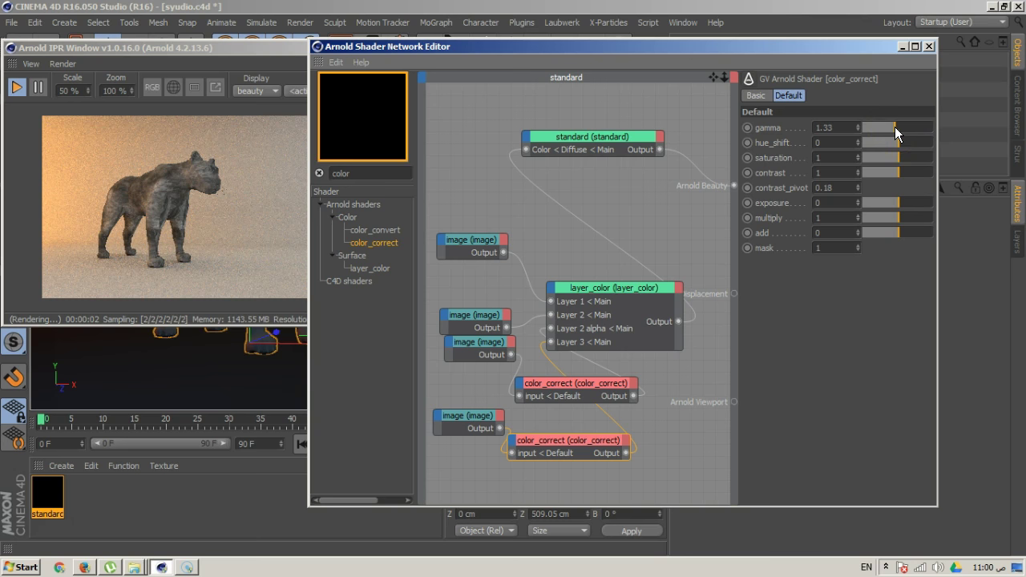
- Set the Layer 3 image node's Scale U and Scale V to 4 and its Offset V to 0
left_click(465, 421)
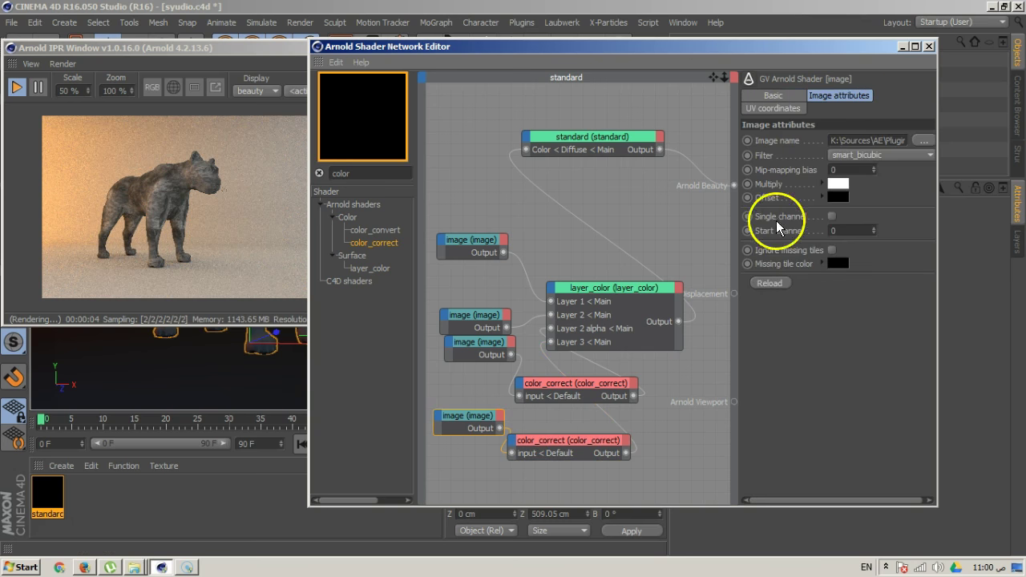
left_click(793, 109)
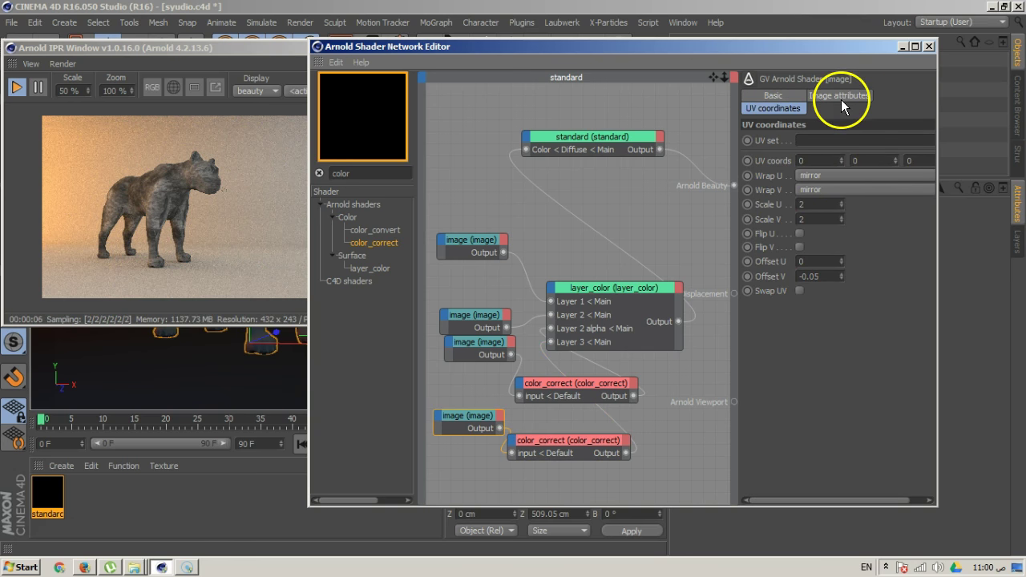
double_click(827, 204)
type("4")
key("Tab")
type("4")
key("Return")
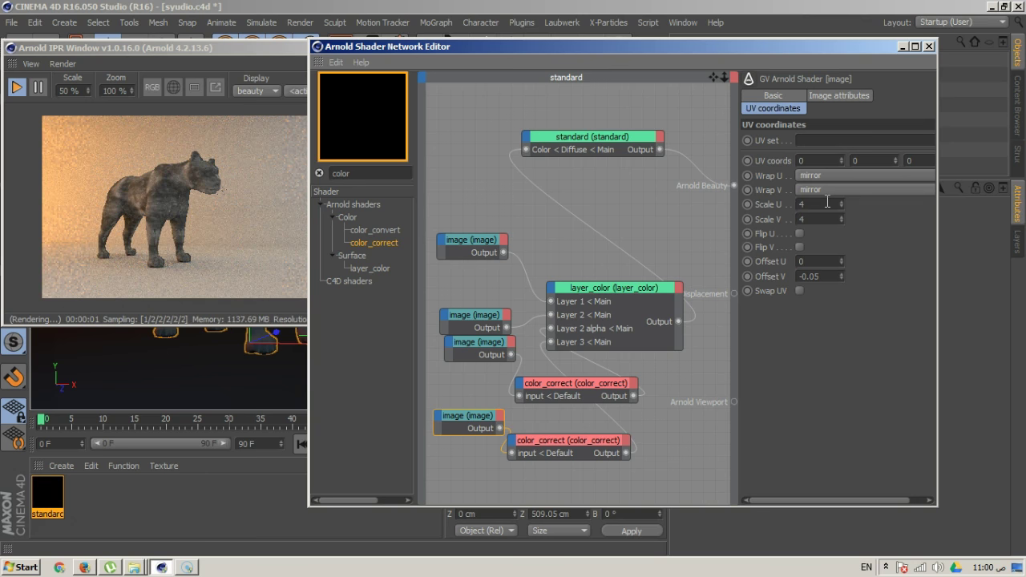
double_click(808, 276)
type("0")
key("Return")
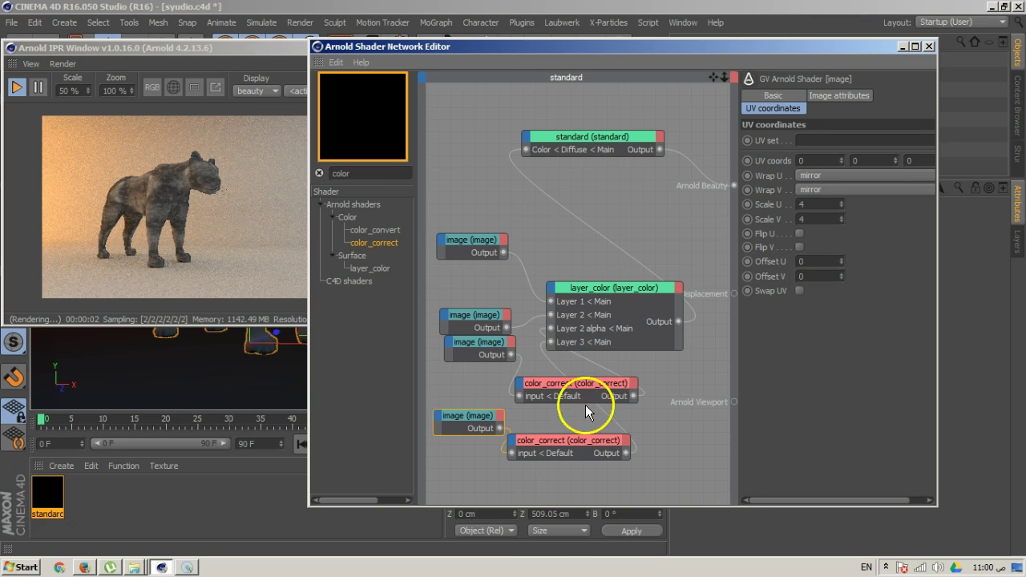
- Move layer_color and the lower color_correct node to make room, and duplicate the bottom image node as an unconnected copy
left_click_drag(588, 290, 603, 251)
left_click_drag(545, 443, 567, 433)
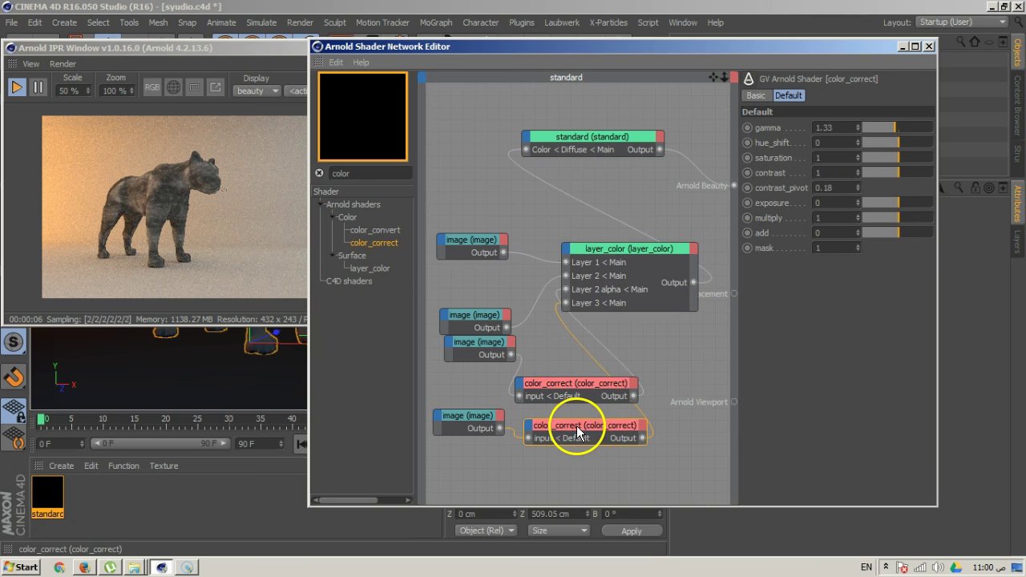
left_click(471, 420)
left_click_drag(468, 399, 467, 428)
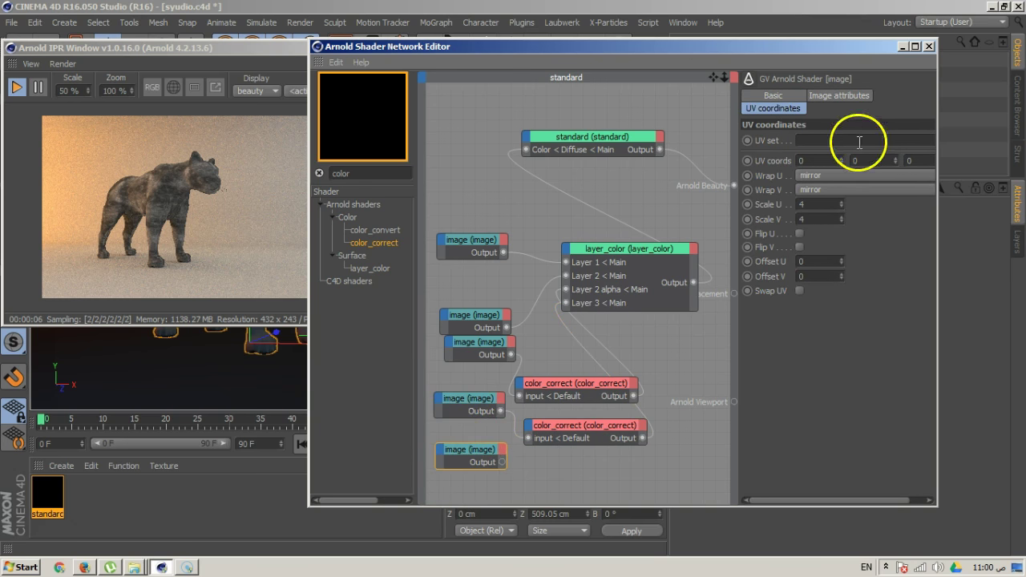
- Browse the Alpha Overlays folder for a new image file for the duplicated image node
left_click(851, 97)
left_click(918, 138)
left_click(717, 288)
scroll(717, 289, "down", 10)
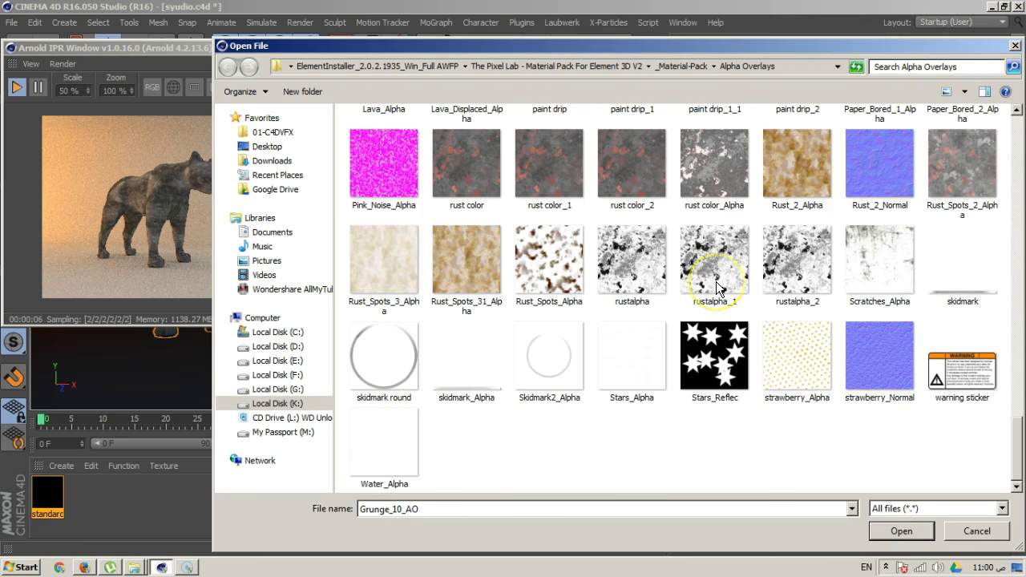
left_click(711, 302)
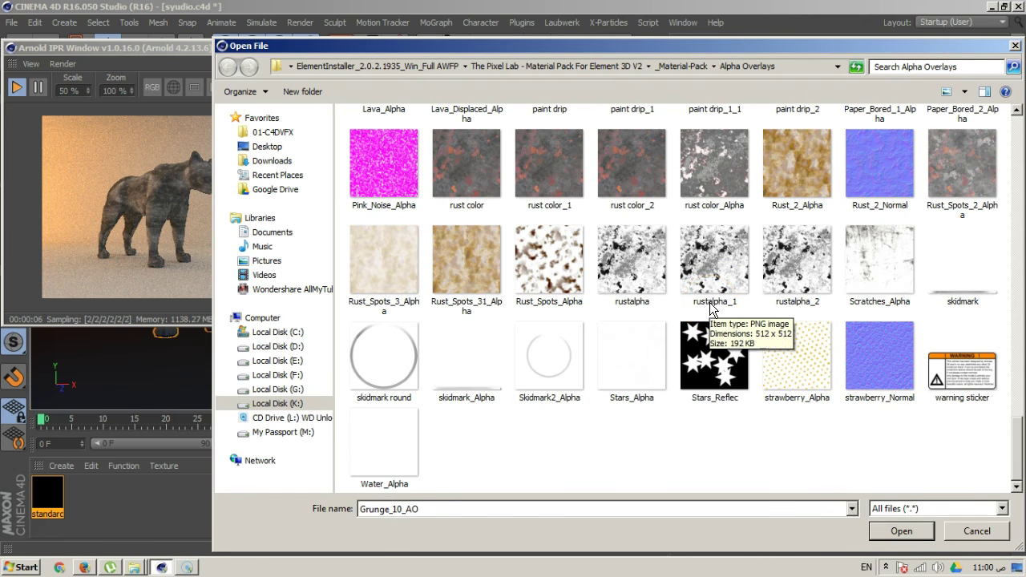
left_click(670, 402)
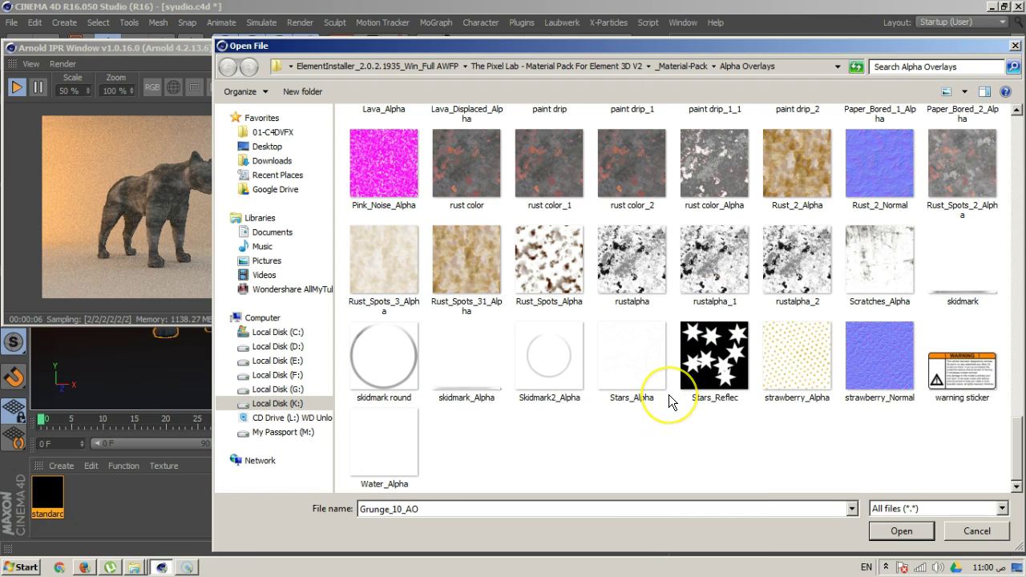
scroll(656, 405, "up", 3)
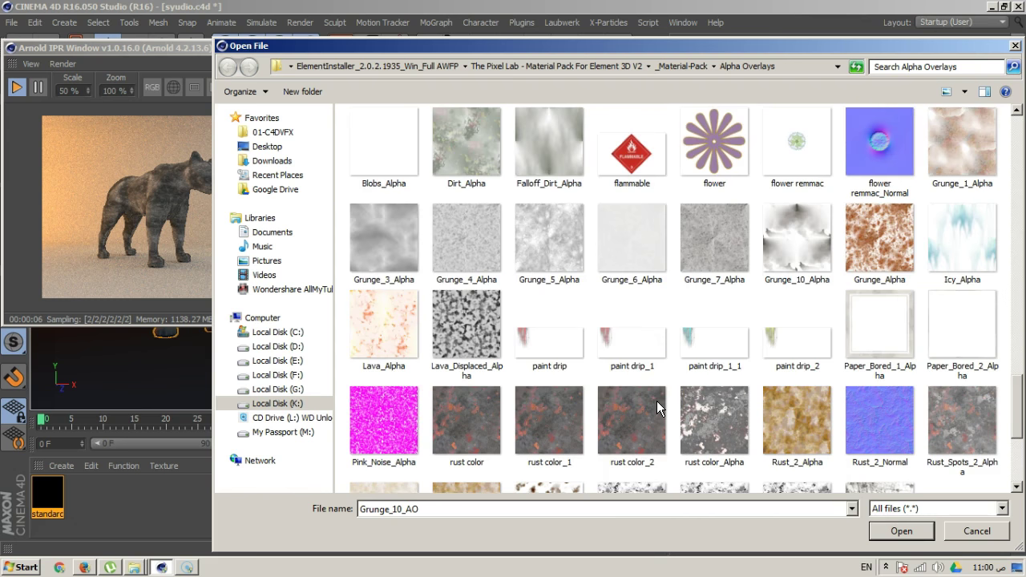
scroll(657, 407, "down", 3)
scroll(657, 408, "up", 15)
- Load the golf grass image from the Misc folder of _Material-Pack into the duplicated image node
left_click(686, 73)
left_click(684, 67)
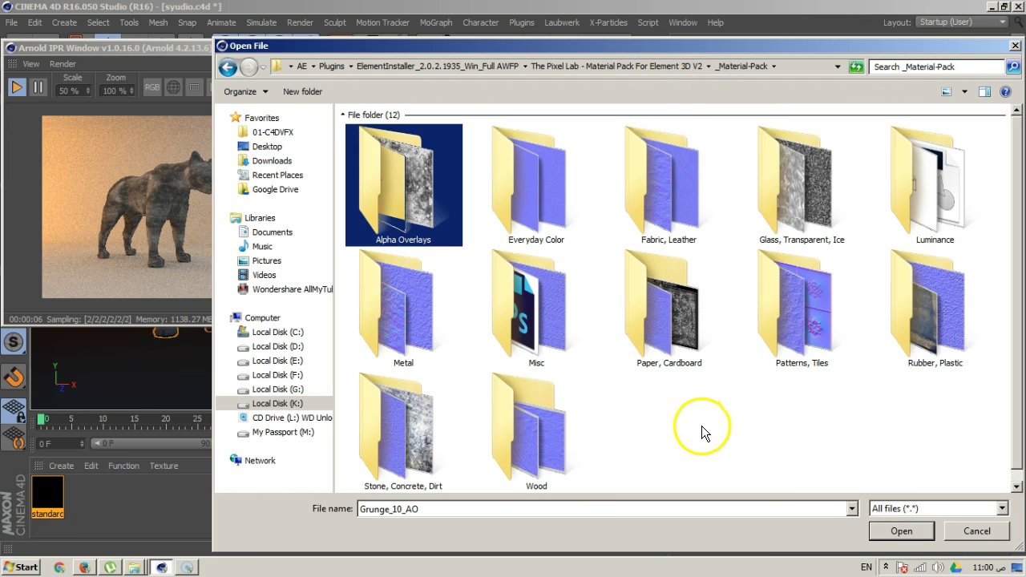
double_click(557, 353)
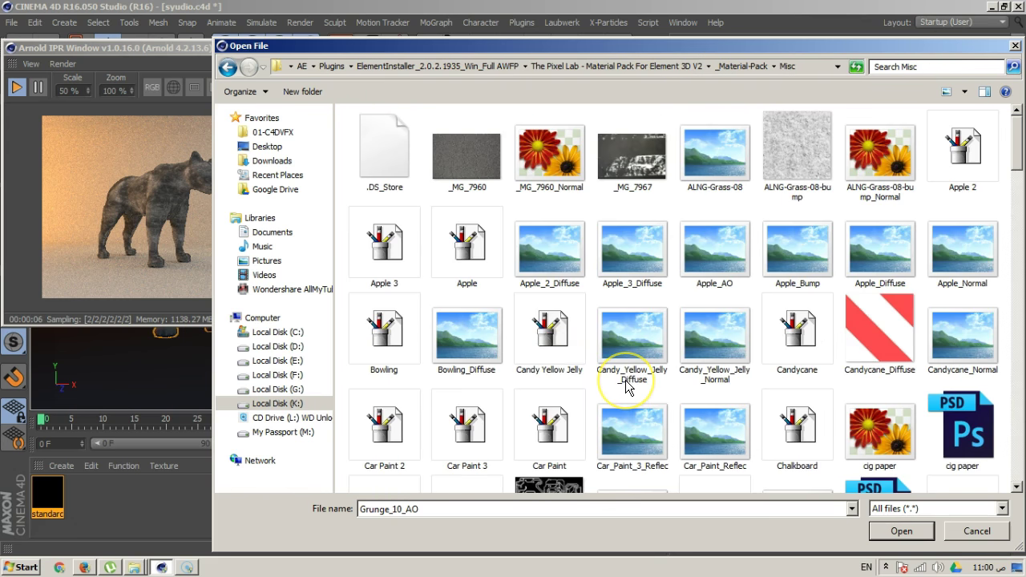
scroll(628, 389, "down", 5)
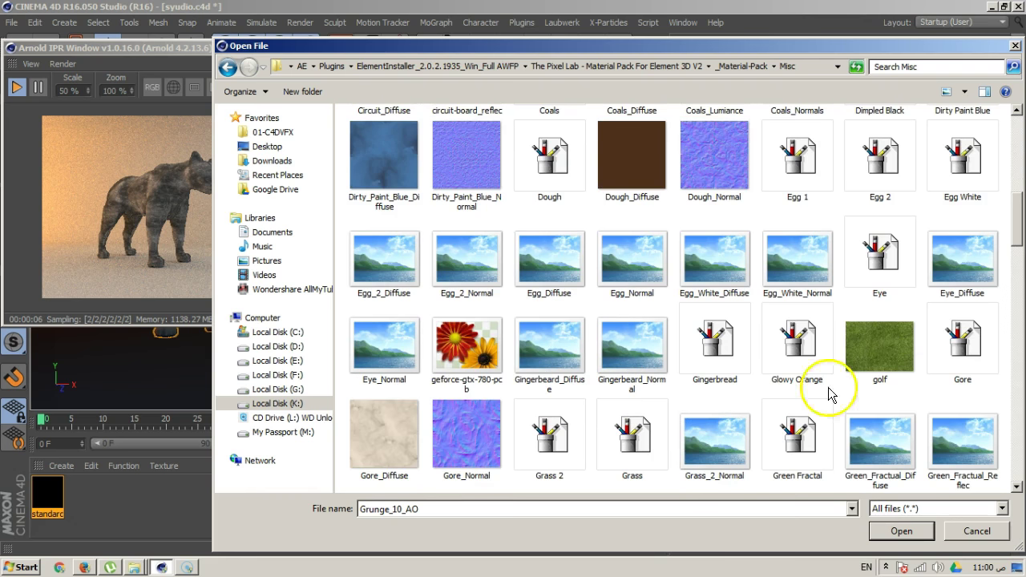
left_click(877, 349)
left_click(898, 531)
left_click(593, 328)
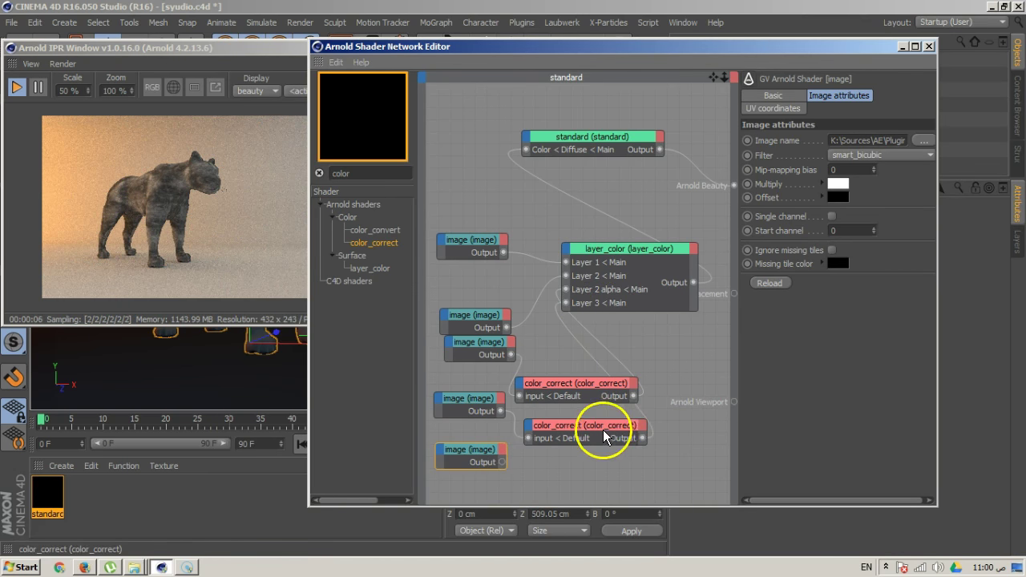
- Rewire layer_color so the golf image node feeds Layer 3 and the lower color_correct node feeds Layer 3 alpha
left_click(641, 419)
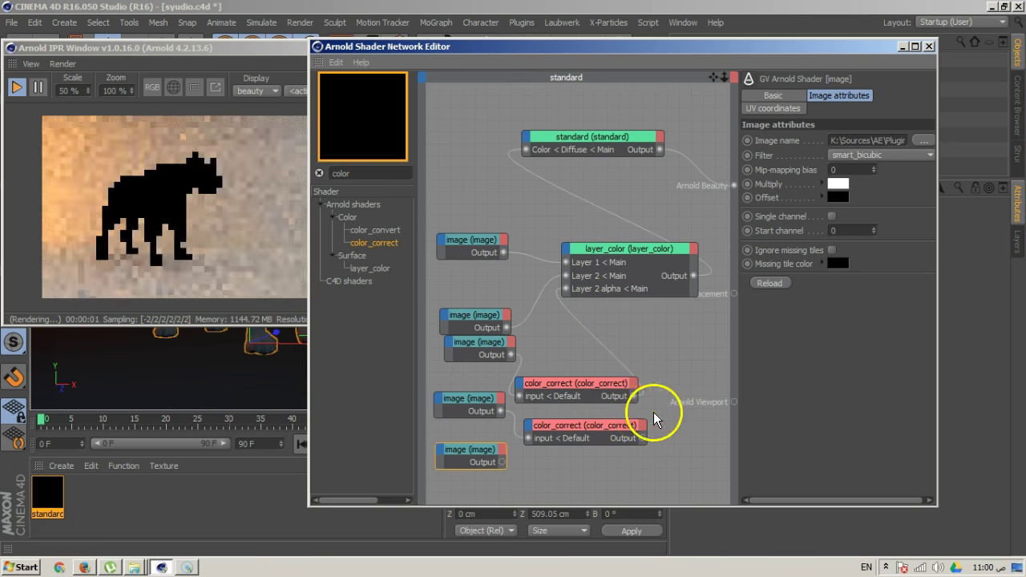
left_click_drag(499, 454, 641, 411)
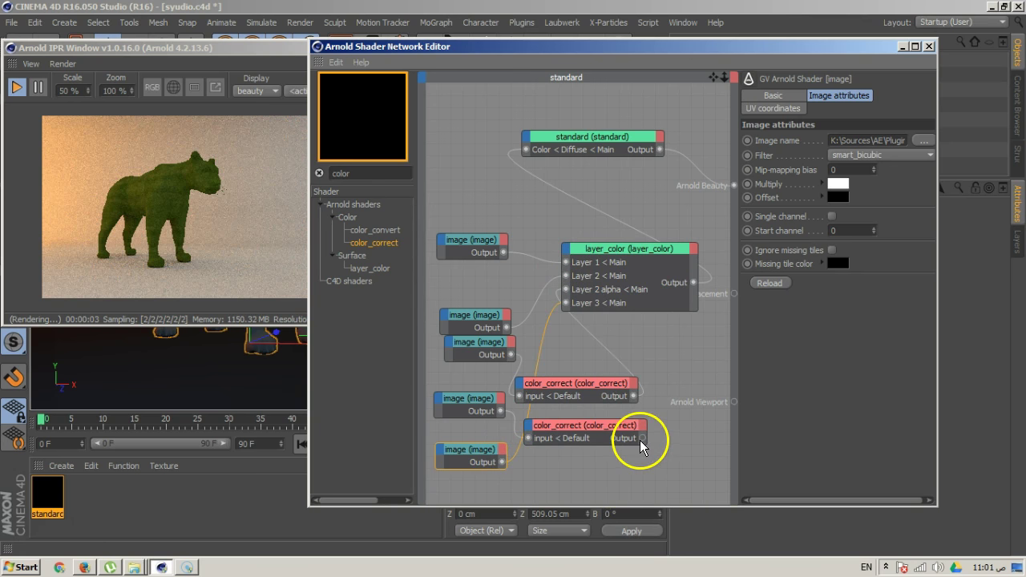
left_click_drag(641, 439, 641, 414)
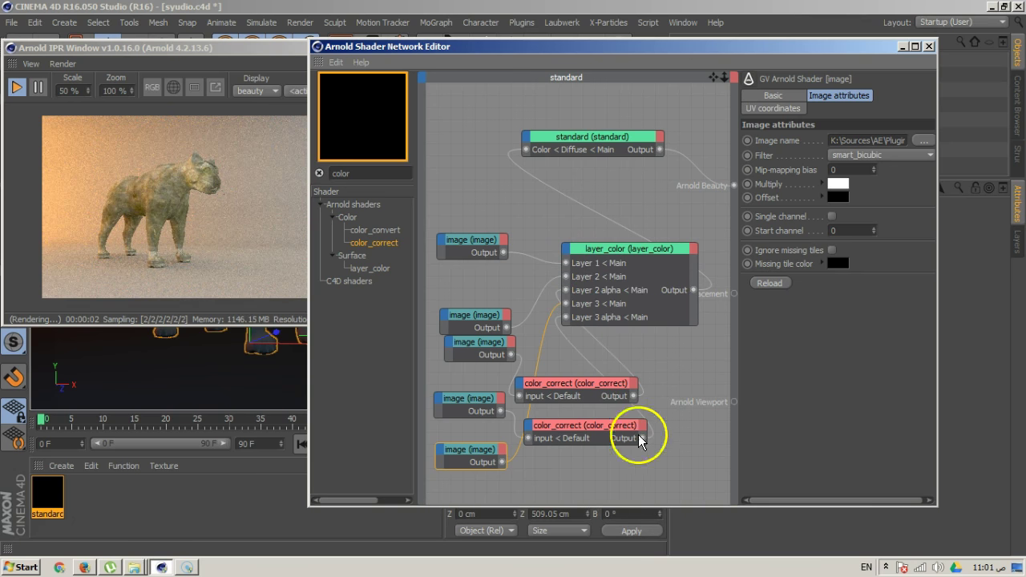
- Space the two color_correct nodes farther apart below layer_color, leaving the lower one selected
left_click_drag(586, 435, 599, 459)
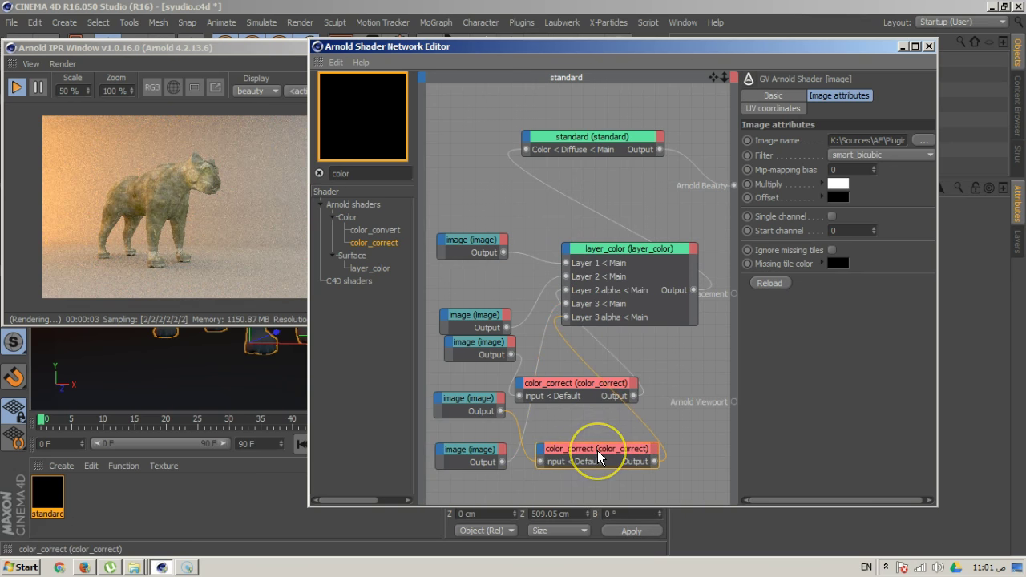
left_click(586, 385)
mouse_move(585, 385)
left_mouse_down()
mouse_move(561, 382)
mouse_move(573, 384)
left_mouse_up()
left_click(592, 450)
left_click_drag(593, 450, 577, 445)
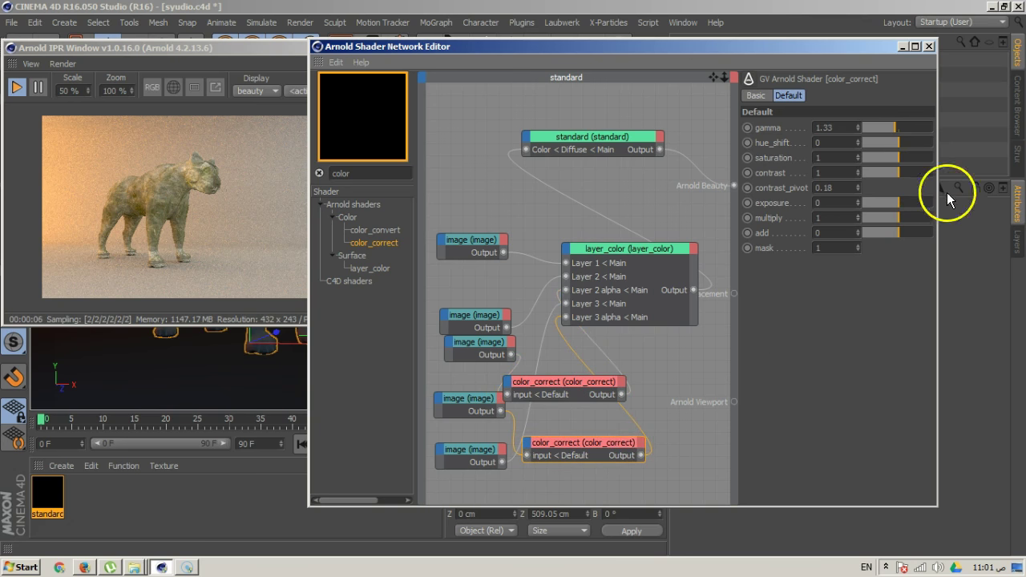
- Set the lower color_correct node's gamma to 1.61 and its exposure to 0.52
mouse_move(896, 128)
left_mouse_down()
mouse_move(883, 129)
mouse_move(906, 126)
left_mouse_up()
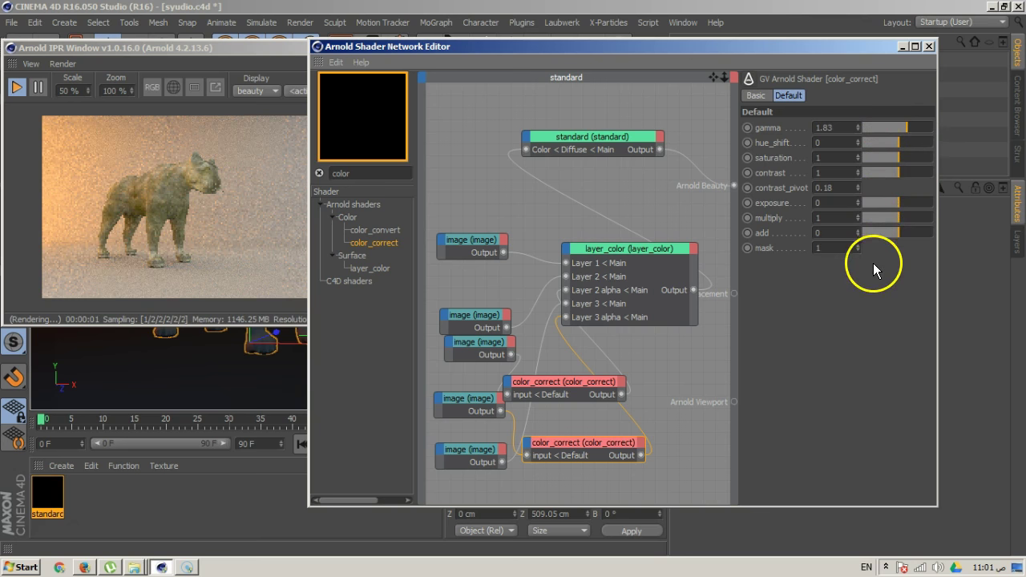
left_click_drag(899, 204, 901, 204)
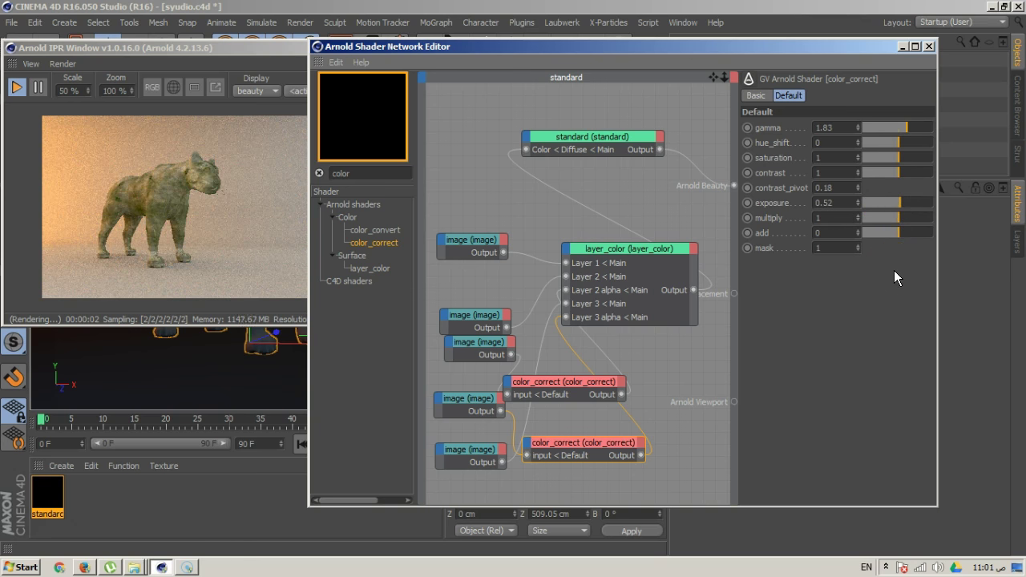
left_click_drag(905, 128, 900, 129)
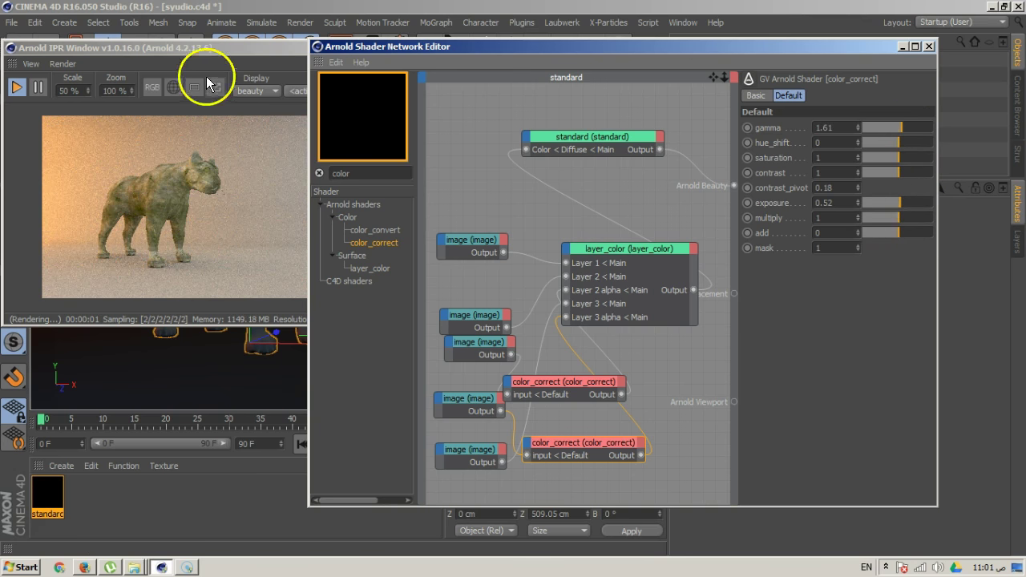
- Set the IPR render scale to 100% and bring the panther into view
left_click(77, 89)
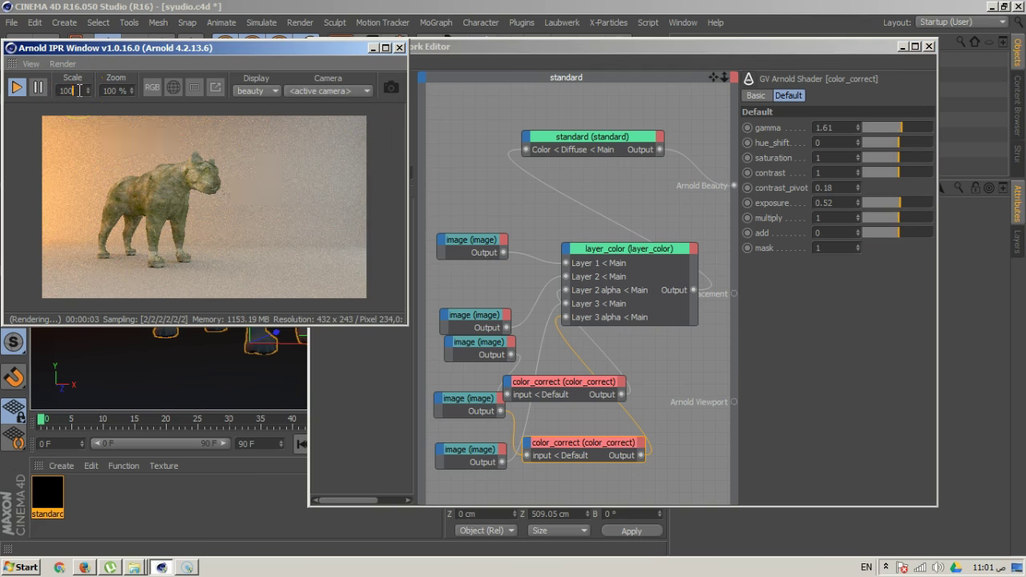
type("100")
key("Return")
left_click_drag(339, 256, 293, 169)
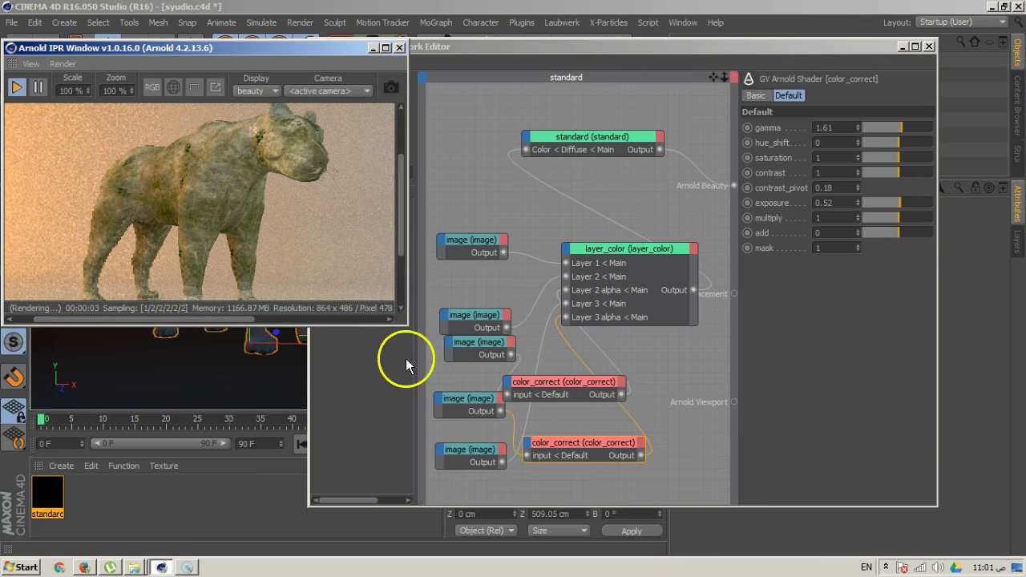
- Set the Layer 3 alpha color_correct node's exposure to 0.2 and raise its gamma to 2.08
left_click(858, 205)
left_click(857, 205)
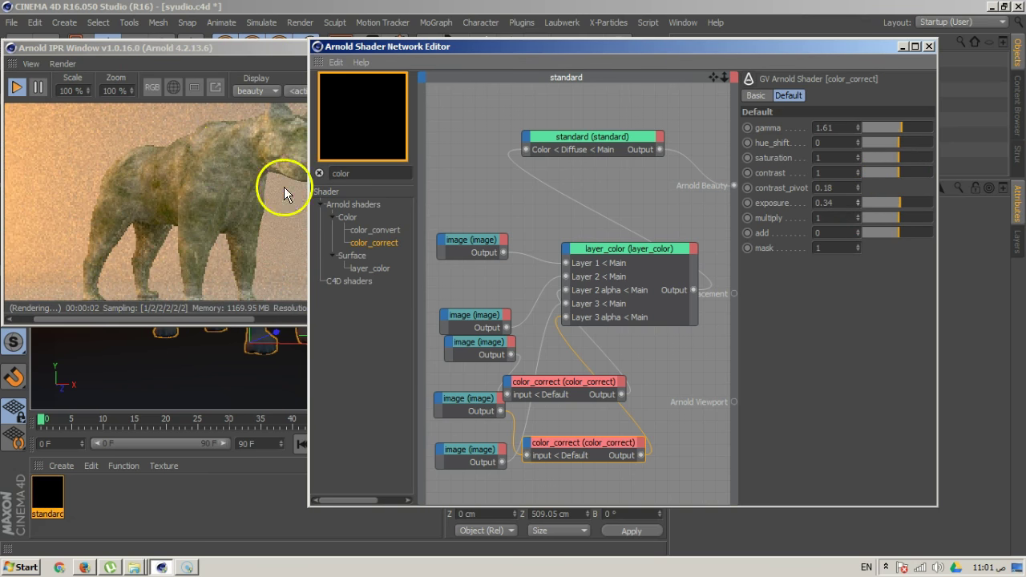
left_click(845, 203)
type(".2")
key("Return")
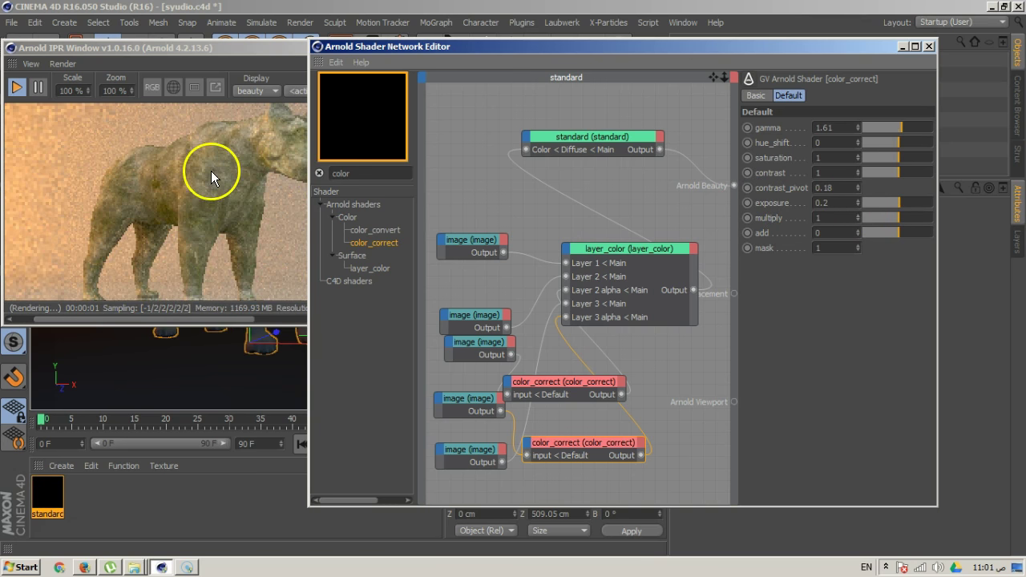
left_click_drag(894, 136, 907, 138)
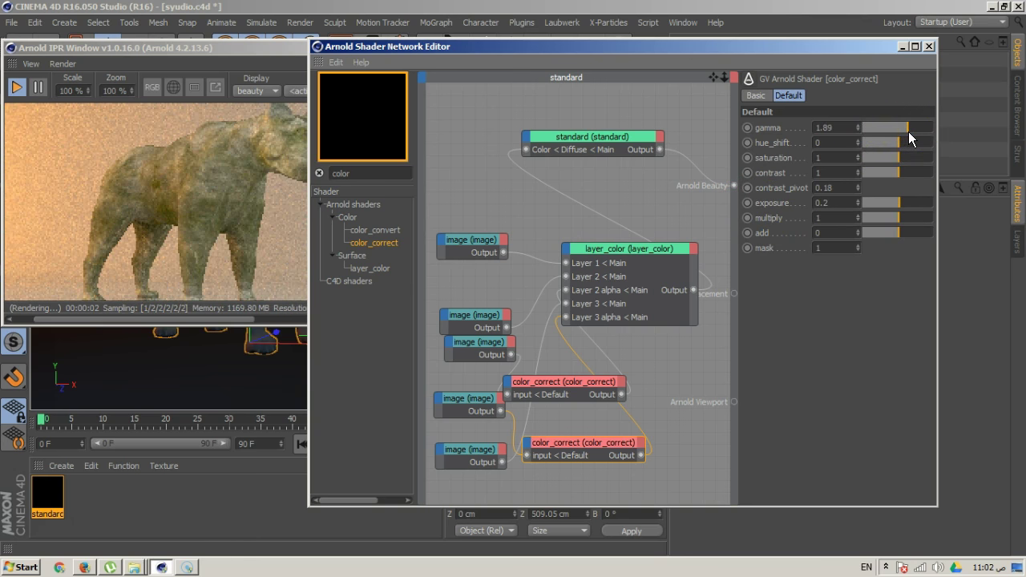
left_click_drag(908, 133, 910, 133)
left_click(253, 228)
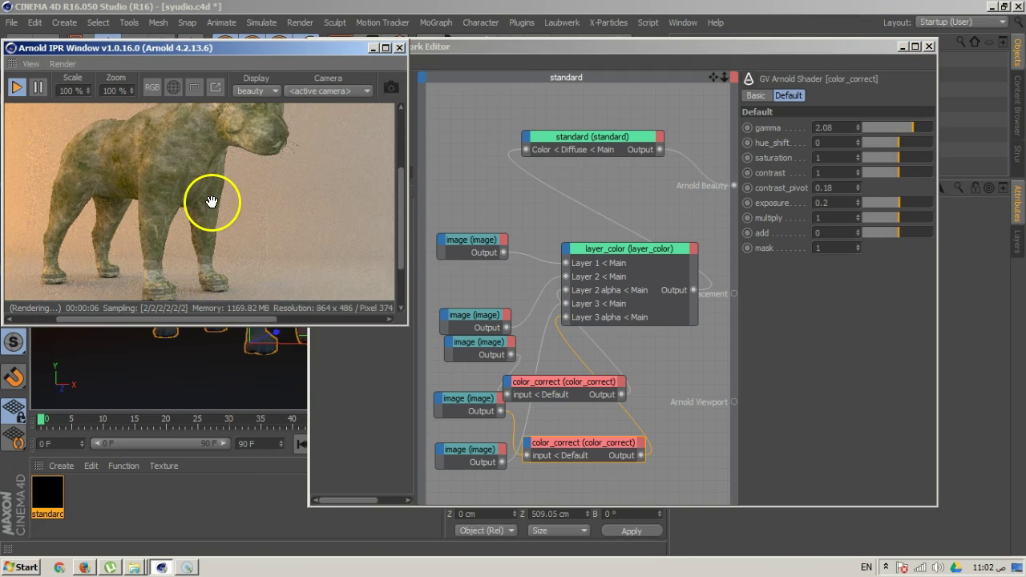
- Lower the diffuse weight of the standard shader node to 0.46
left_click(595, 137)
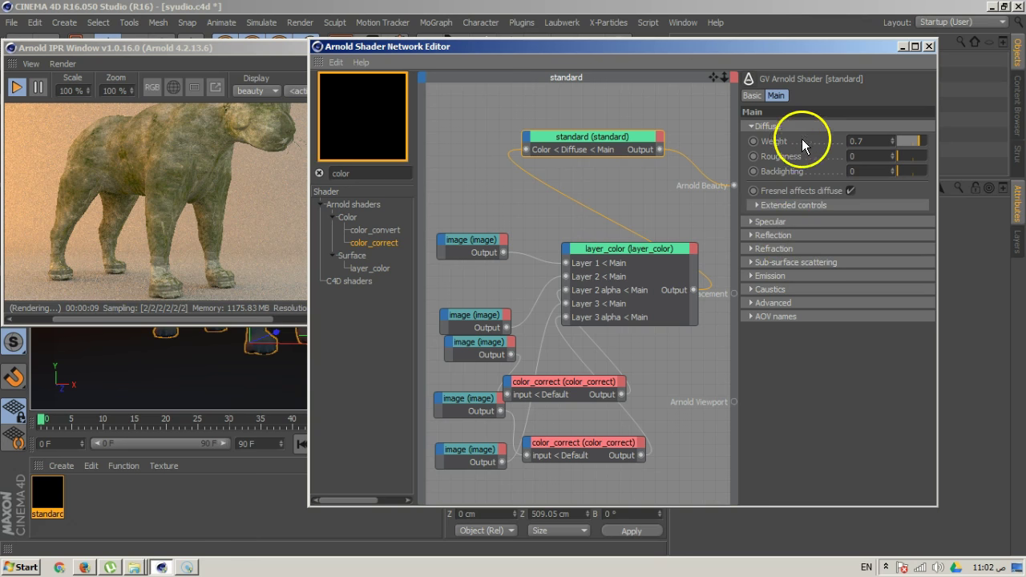
left_click(917, 146)
left_click_drag(919, 150, 915, 150)
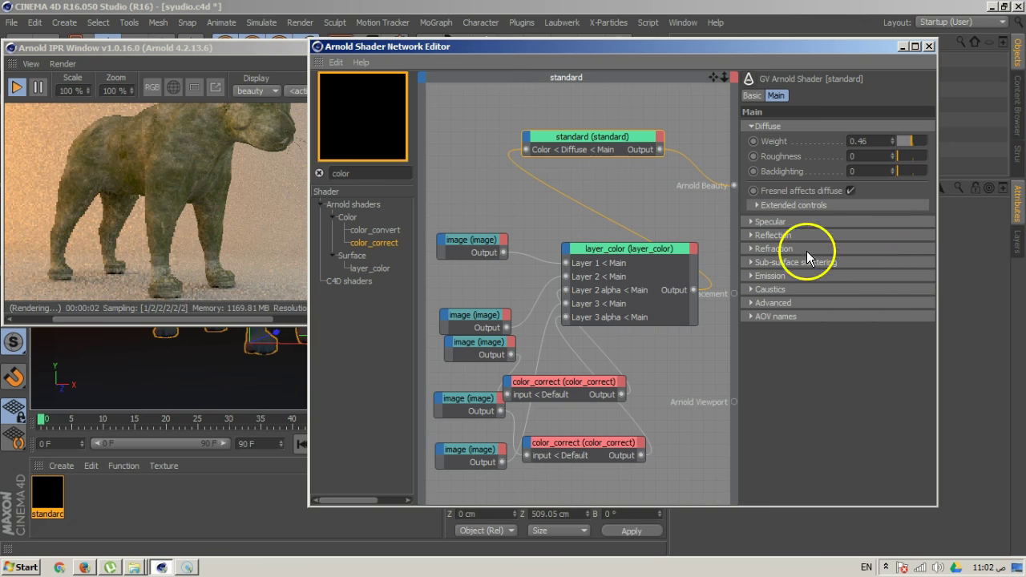
- Widen the shader network window, then enable Fresnel on the standard shader's specular and set the specular weight to 0.25
left_click(802, 221)
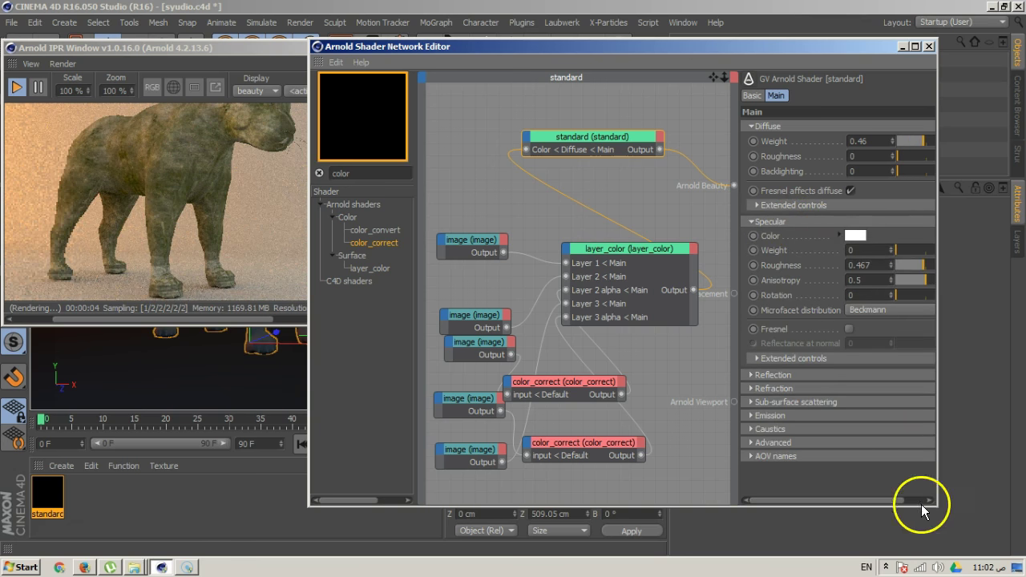
left_click_drag(934, 483, 1006, 479)
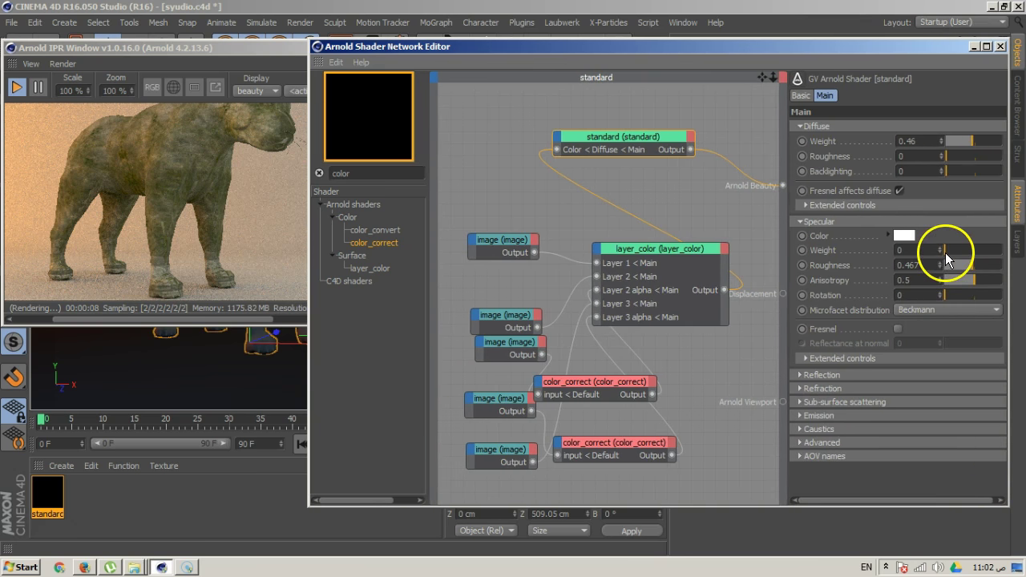
left_click(899, 329)
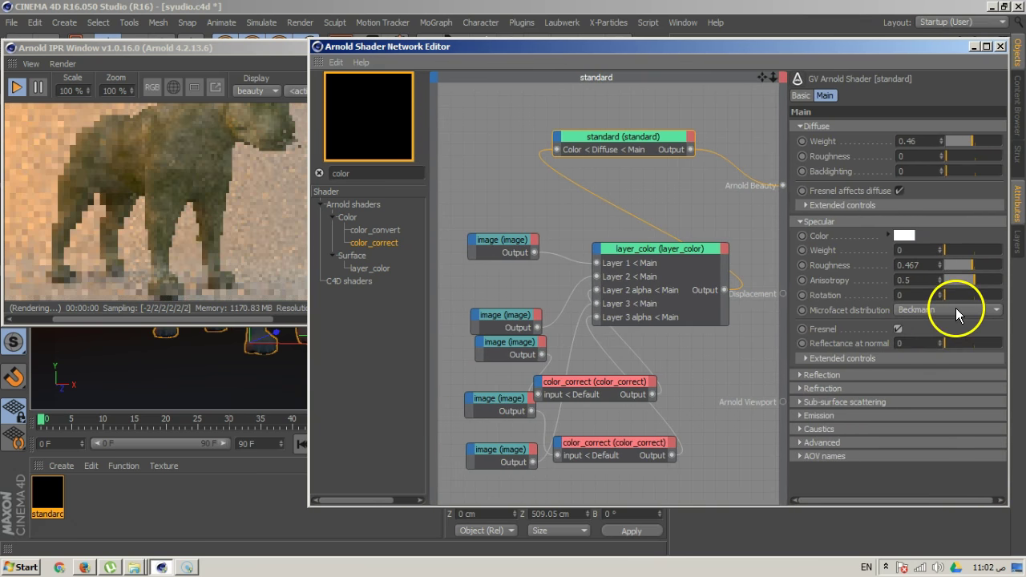
left_click_drag(946, 252, 959, 251)
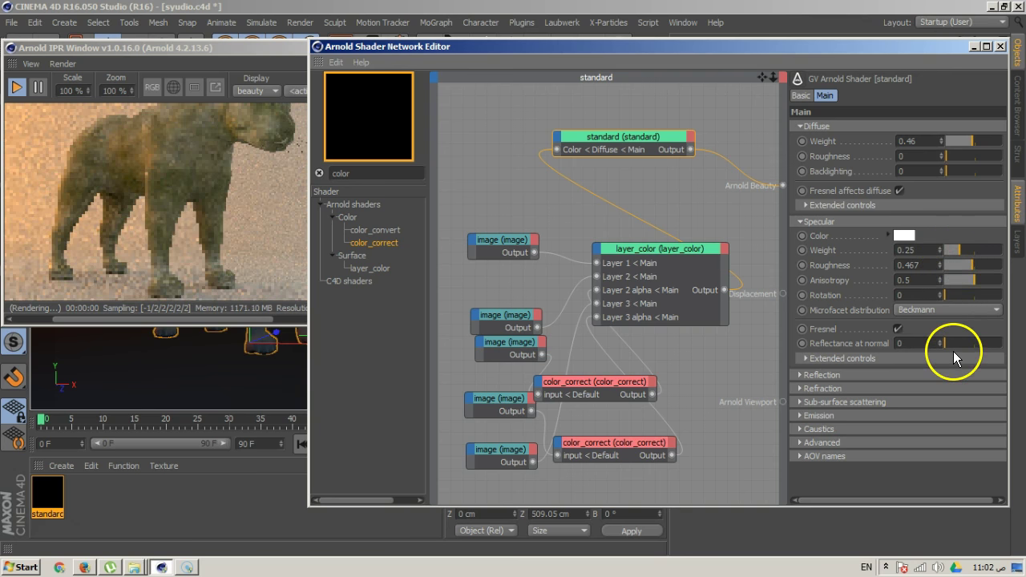
- Set the standard shader's diffuse weight to 0.4, backlighting to 0.41 and diffuse roughness to 0.2
left_click_drag(931, 147, 859, 146)
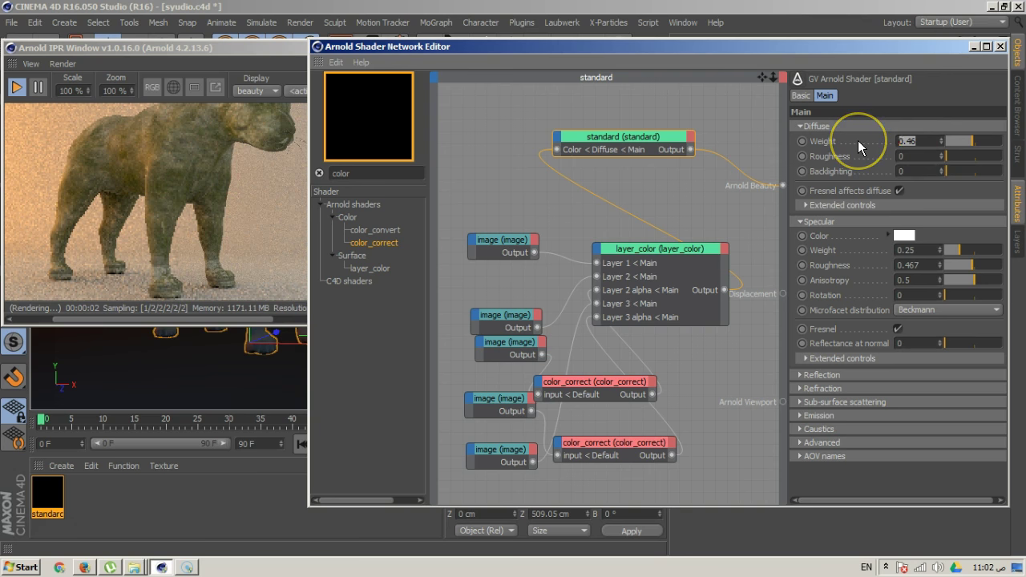
type(".4")
key("Return")
left_click(890, 183)
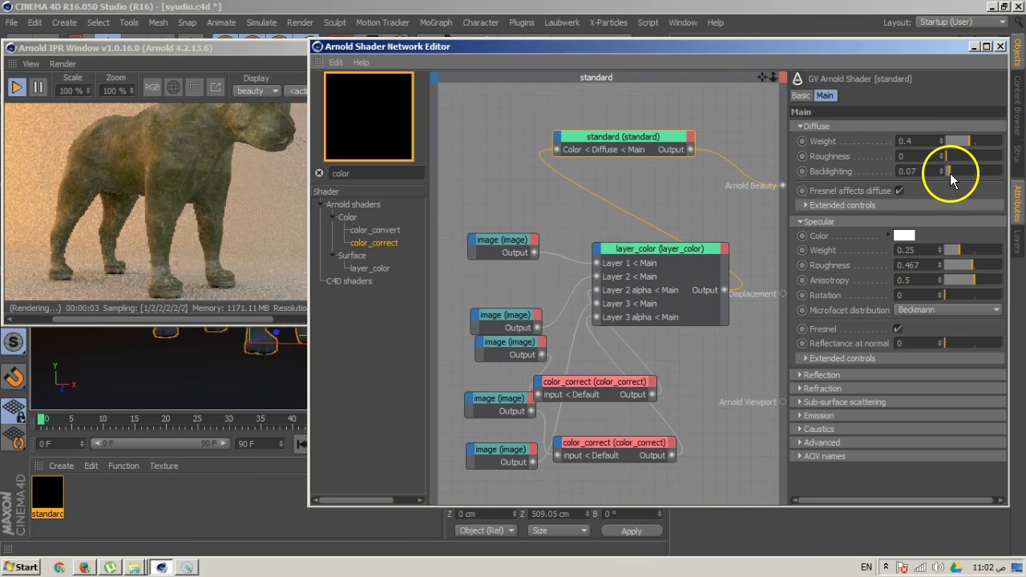
left_click_drag(949, 171, 971, 172)
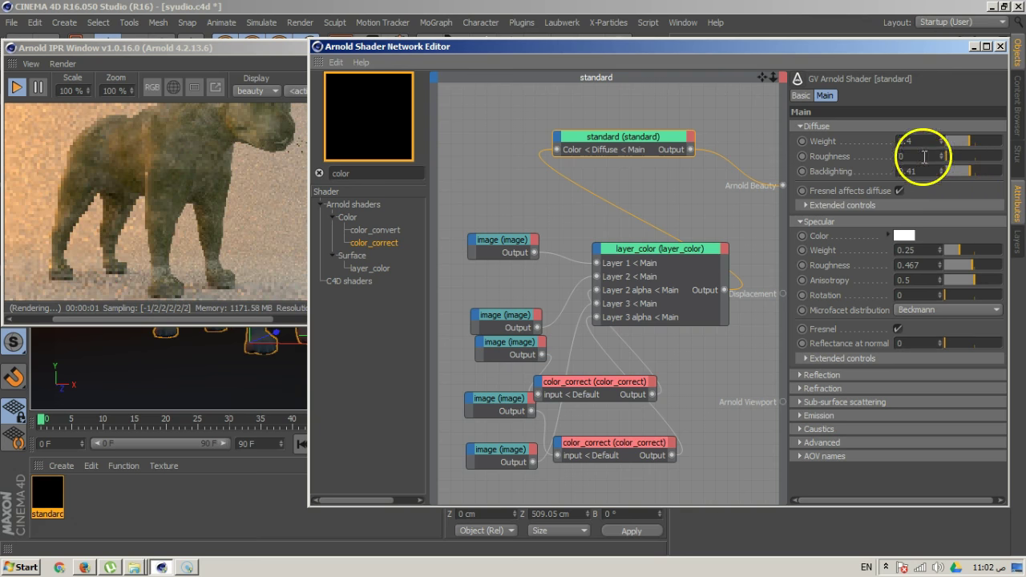
type(".2")
key("Return")
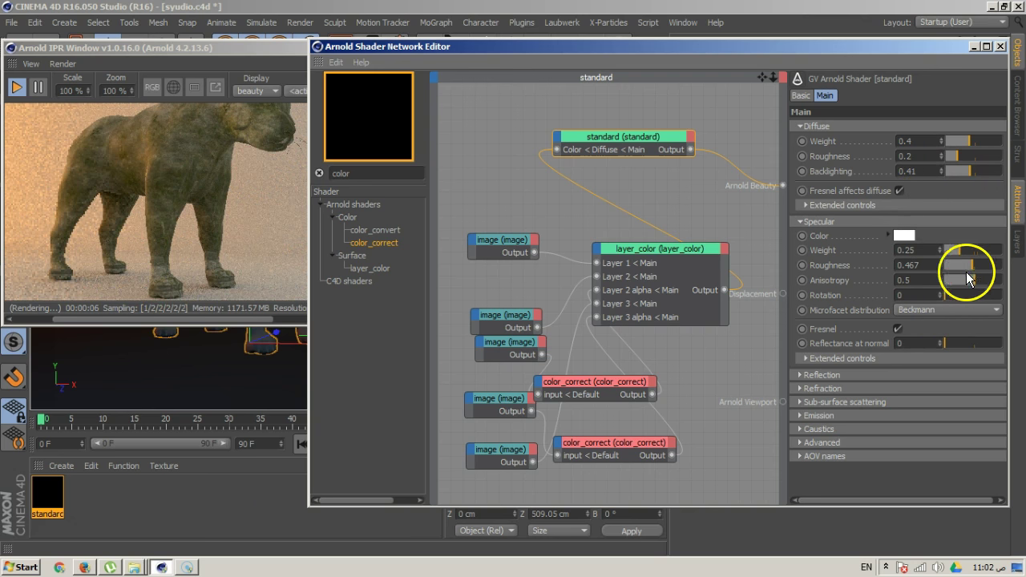
- Set the specular roughness to 0.36, specular weight to 0.3 and reflectance at normal to 0.21
left_click_drag(972, 265, 963, 265)
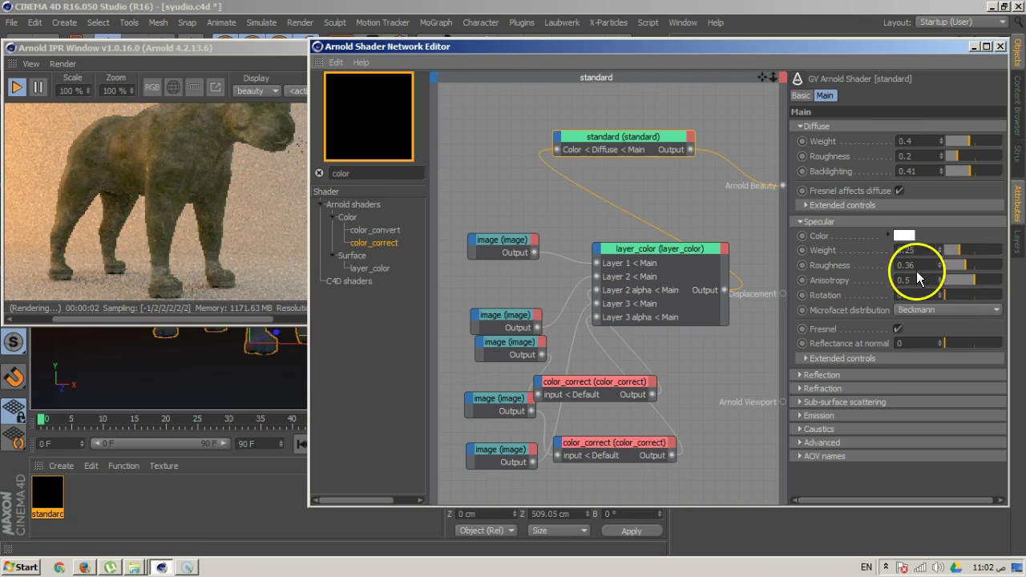
left_click_drag(914, 250, 878, 254)
type("0.3")
key("Return")
left_click_drag(943, 346, 958, 343)
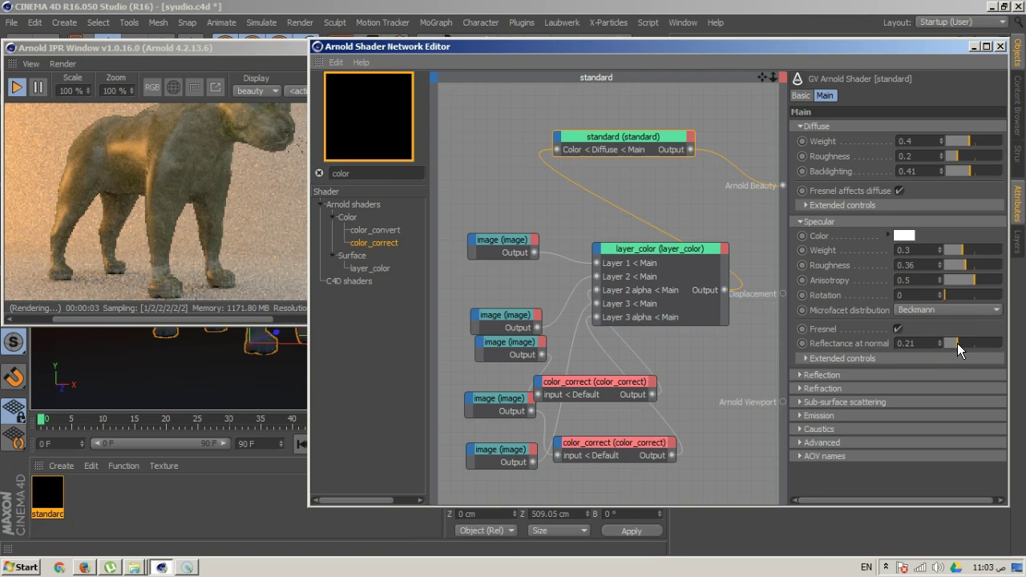
left_click(178, 152)
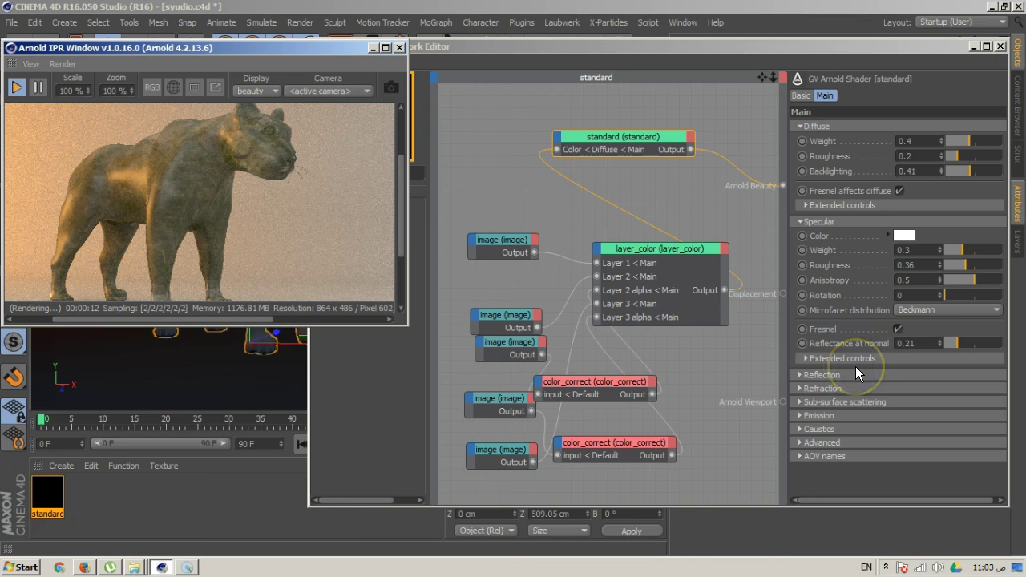
- Give the standard shader's sub-surface scattering a bright green color with hue 112° and a weight of 0.11
left_click(830, 402)
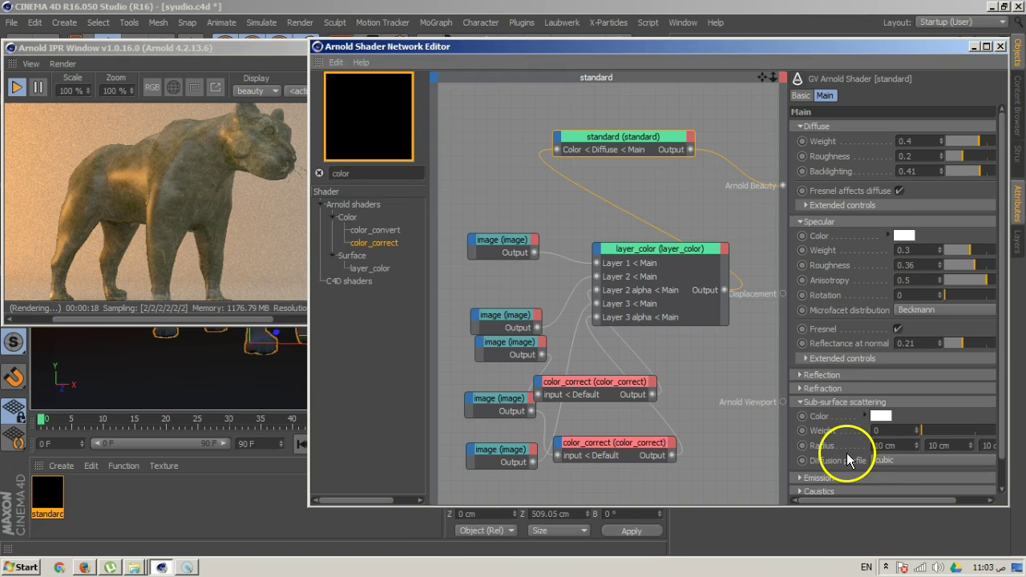
left_click(882, 415)
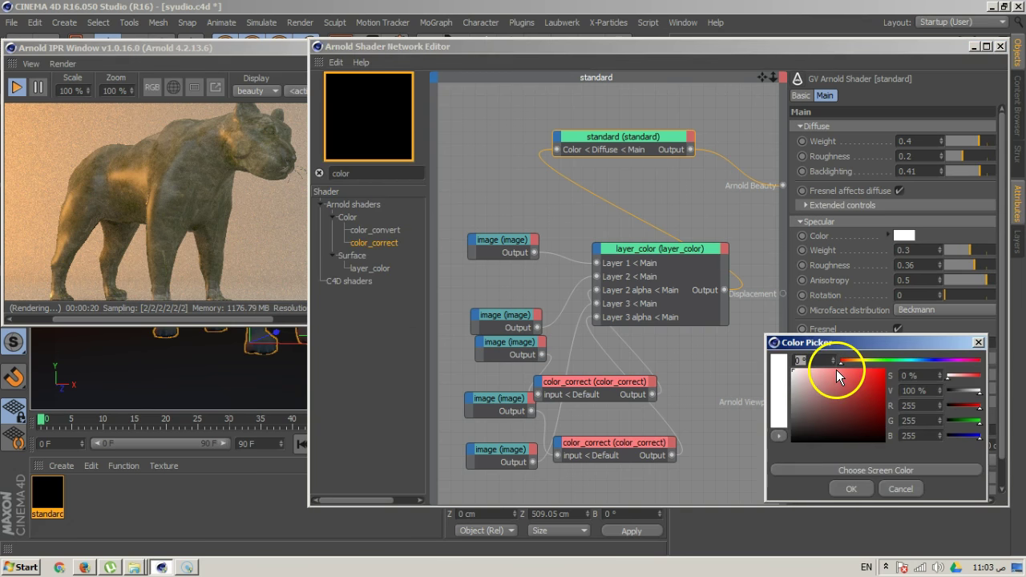
left_click_drag(841, 362, 856, 377)
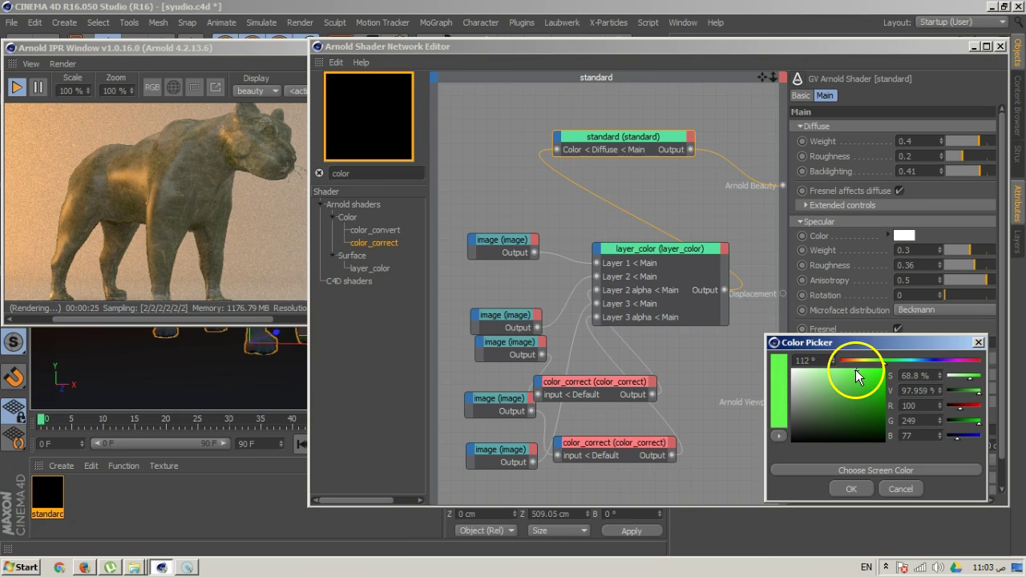
left_click(849, 488)
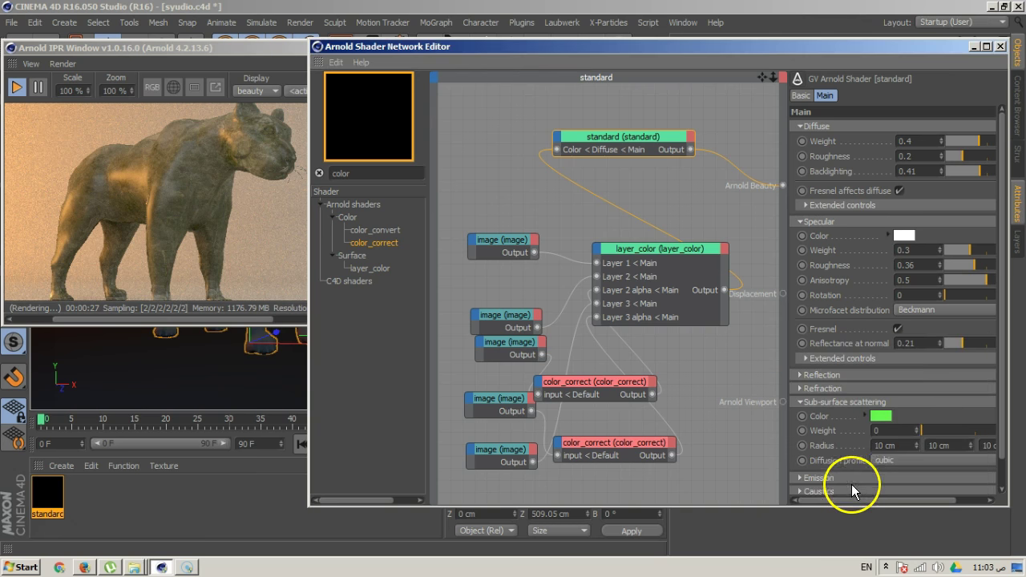
left_click(927, 432)
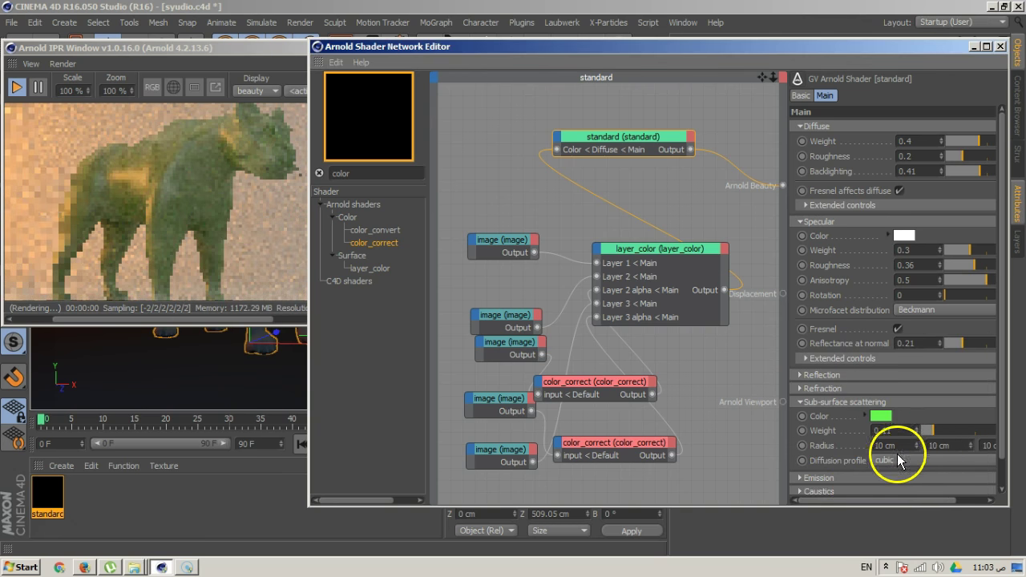
- Enlarge the shader network window and set the three sub-surface scattering radius values to 50 cm, 100 cm and 20 cm
left_click_drag(660, 45, 628, 19)
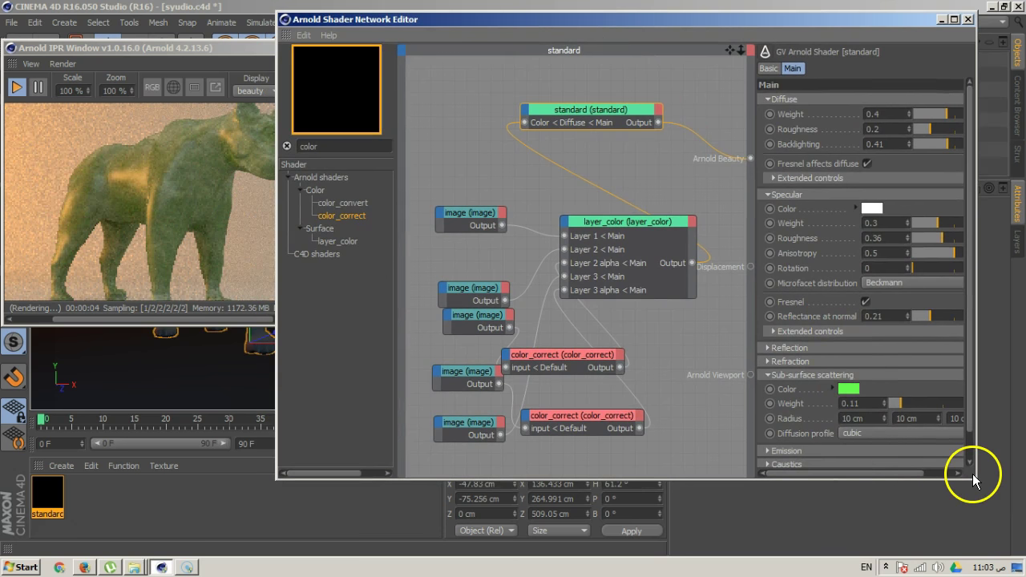
left_click_drag(975, 481, 993, 518)
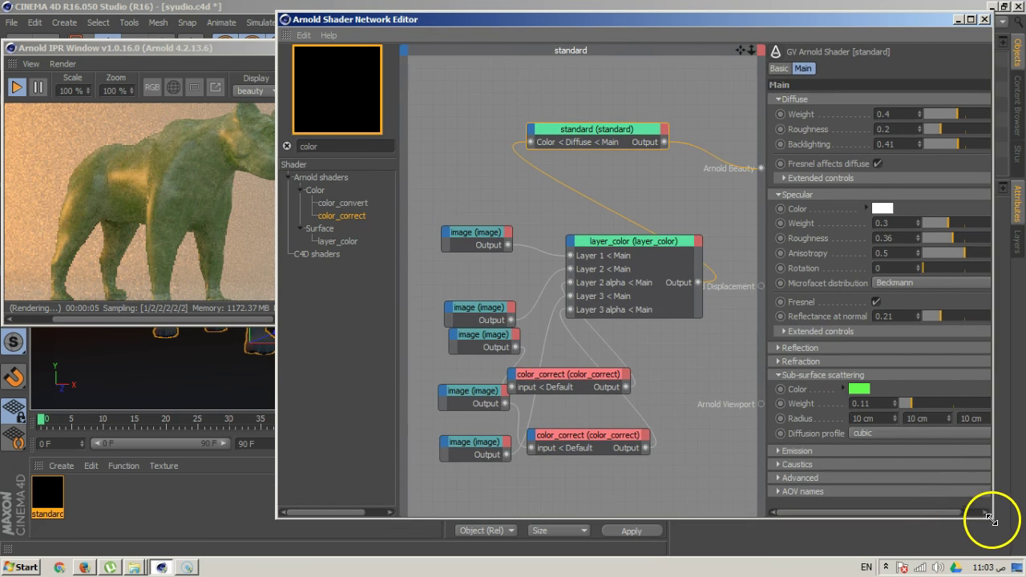
left_click(886, 419)
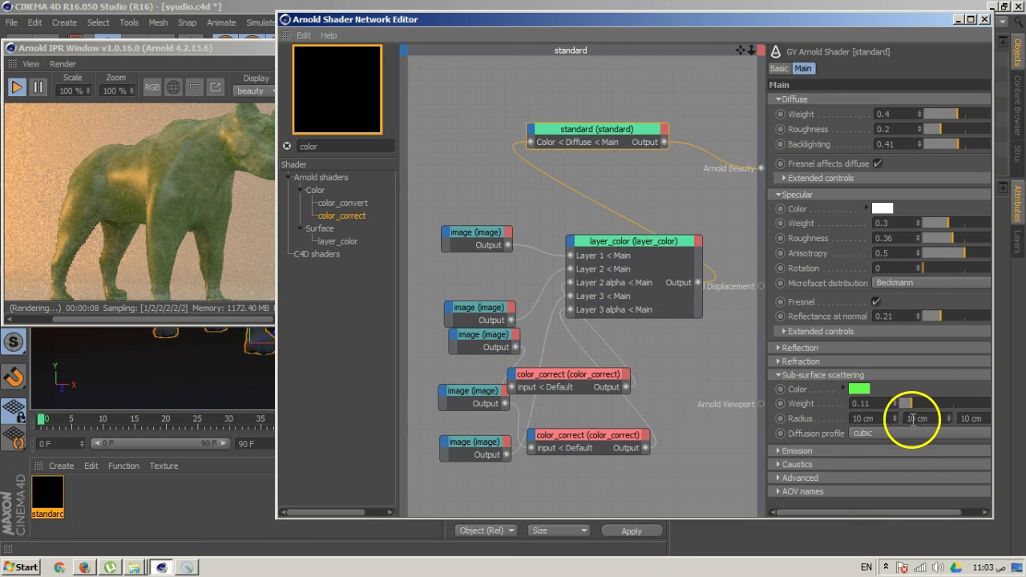
left_click(965, 419)
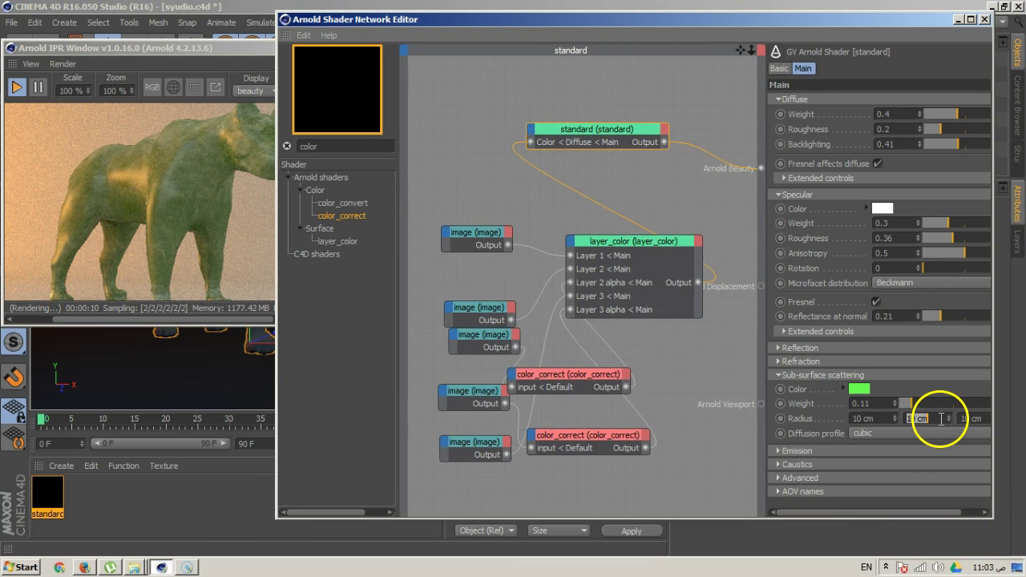
key("Return")
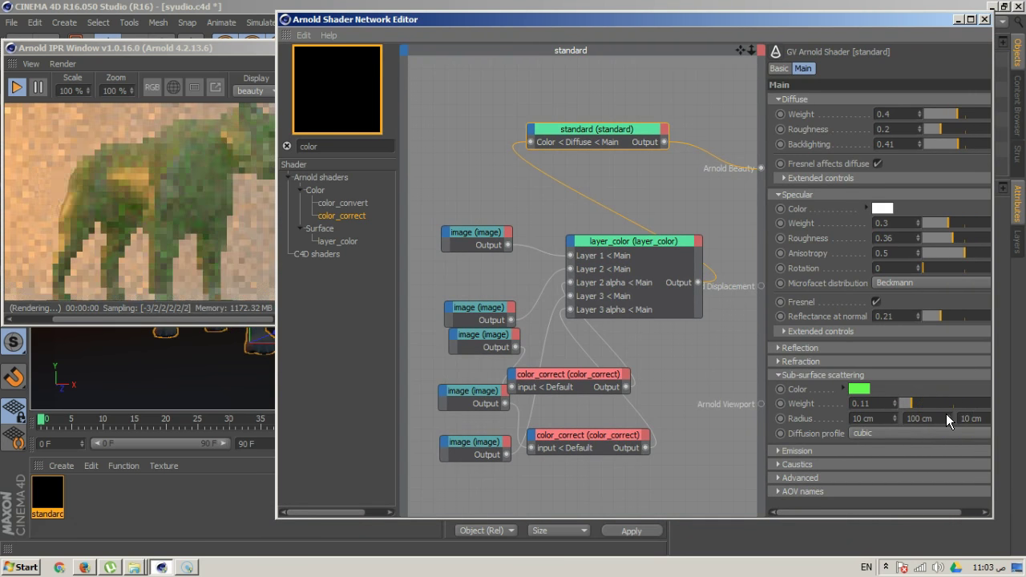
left_click(915, 418)
left_click(880, 418)
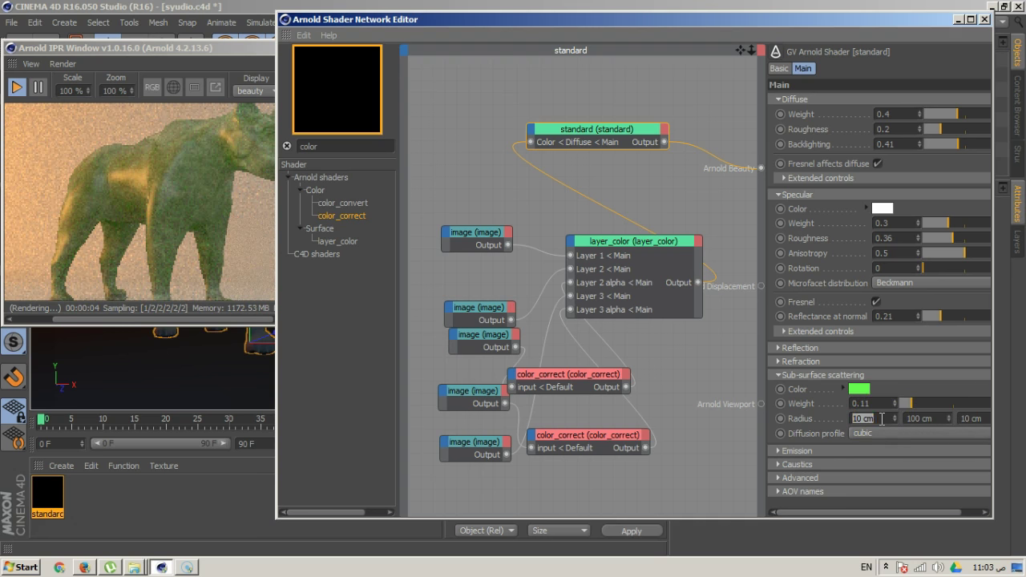
type("50")
key("Return")
left_click(973, 419)
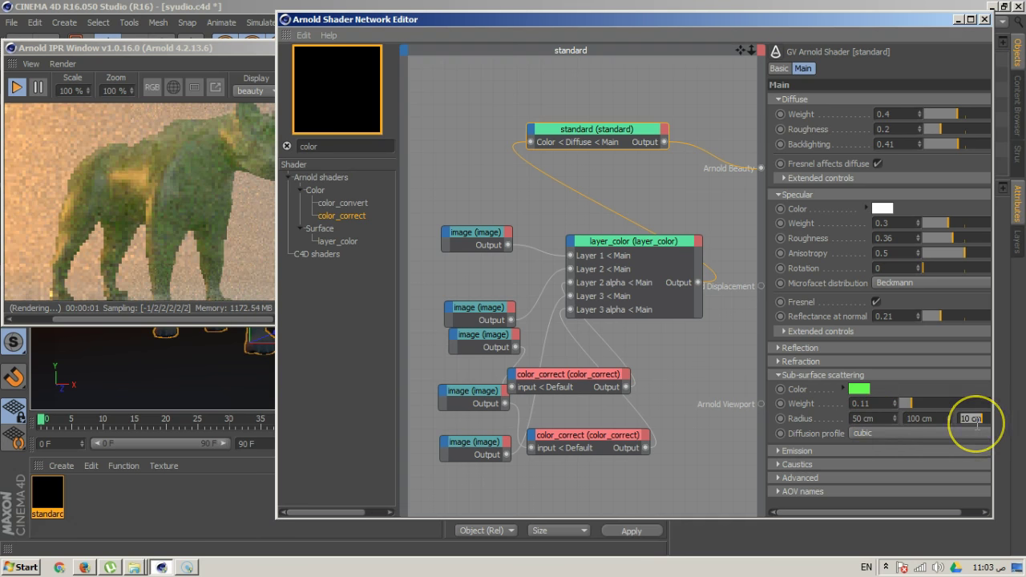
left_click(974, 418)
left_click(959, 335)
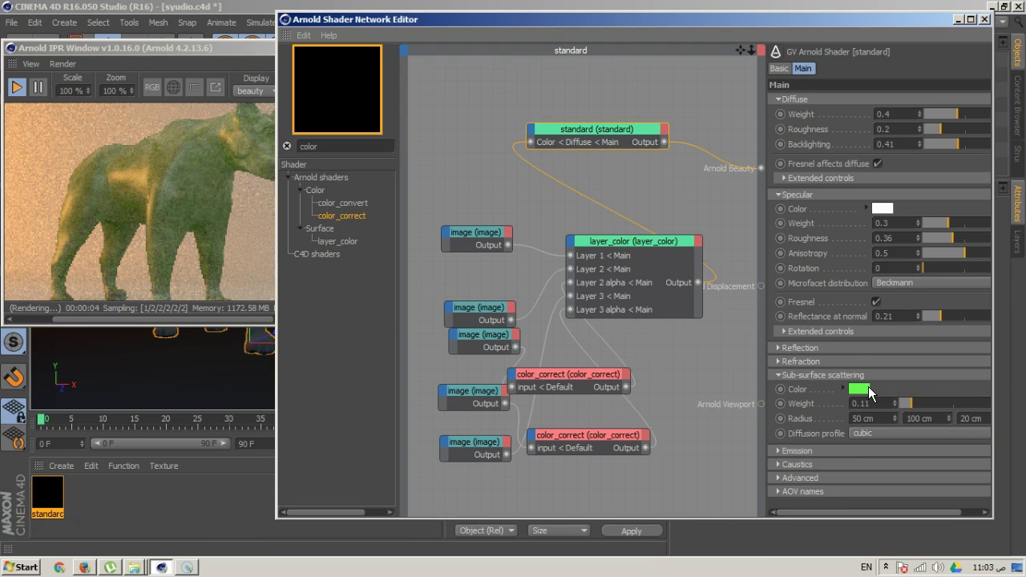
- Raise the sub-surface scattering weight to 0.35 and change its diffusion profile to empirical
left_click_drag(913, 407, 938, 407)
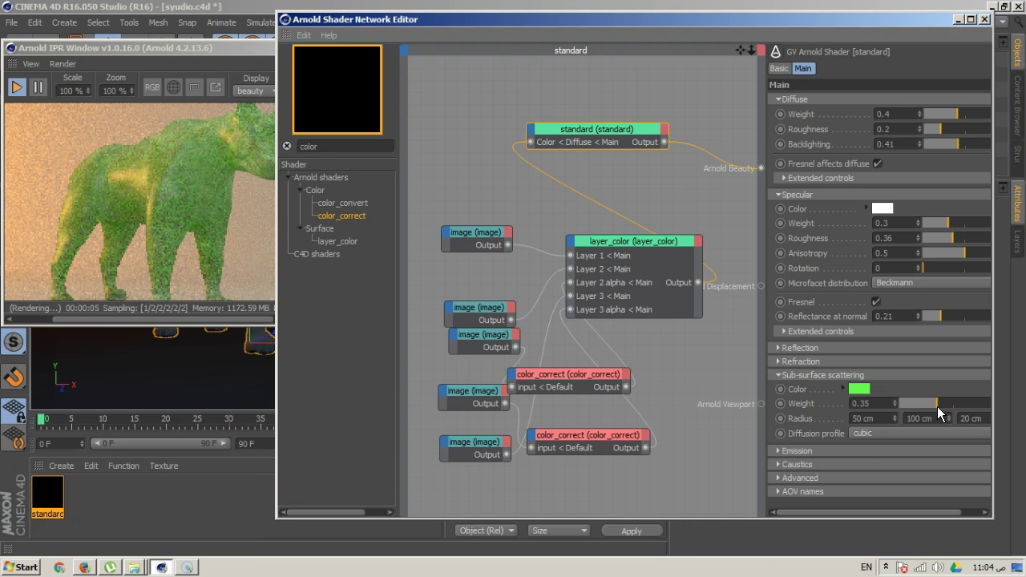
left_click(882, 433)
left_click(882, 449)
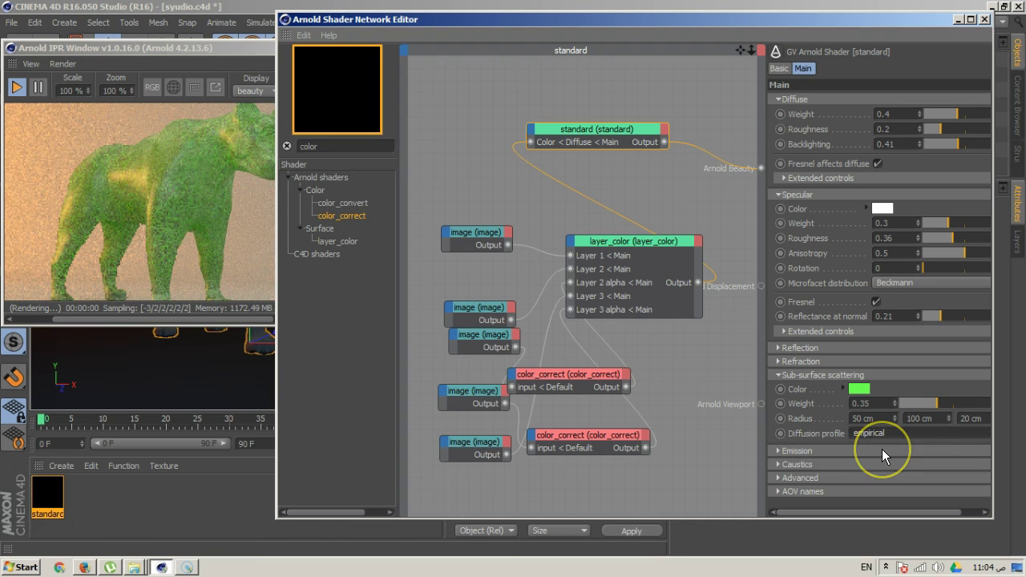
- Change the sub-surface scattering color to a darker green
left_click(860, 389)
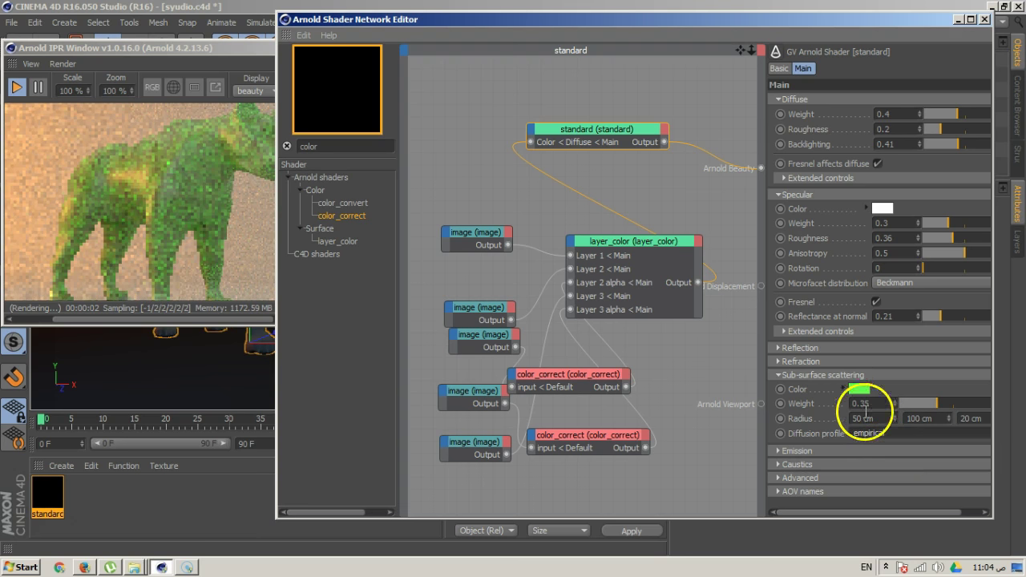
left_click_drag(838, 357, 849, 374)
left_click(833, 462)
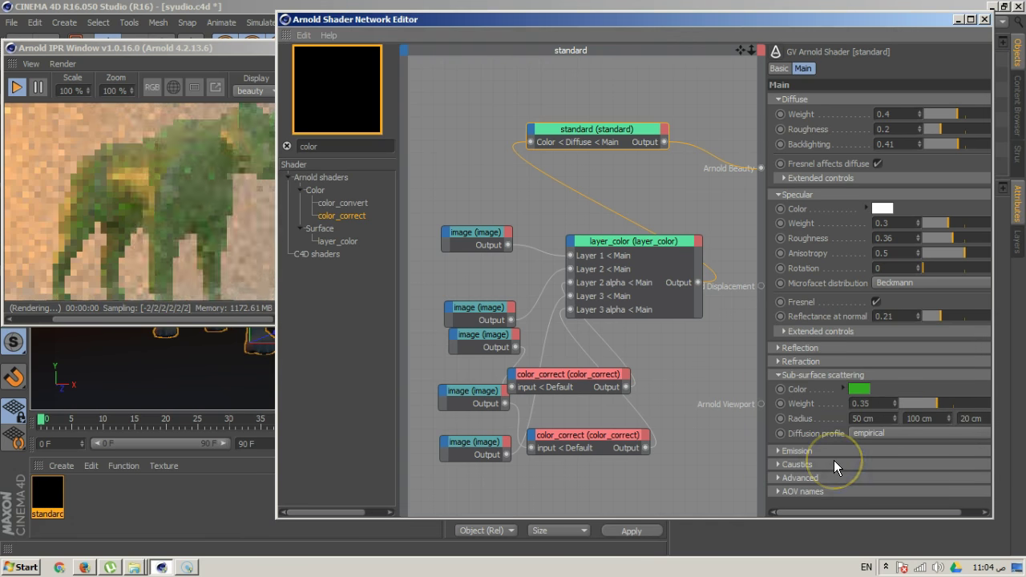
left_click(892, 391)
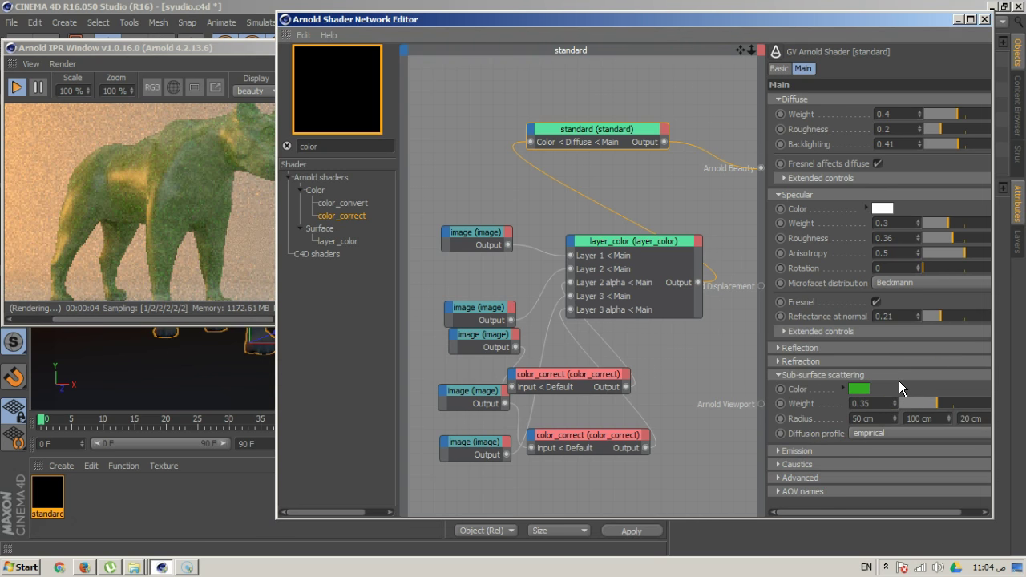
left_click(892, 383)
- Add a sub-surface scattering color input to the standard node and connect the layer_color output to it
left_click_drag(859, 385, 653, 244)
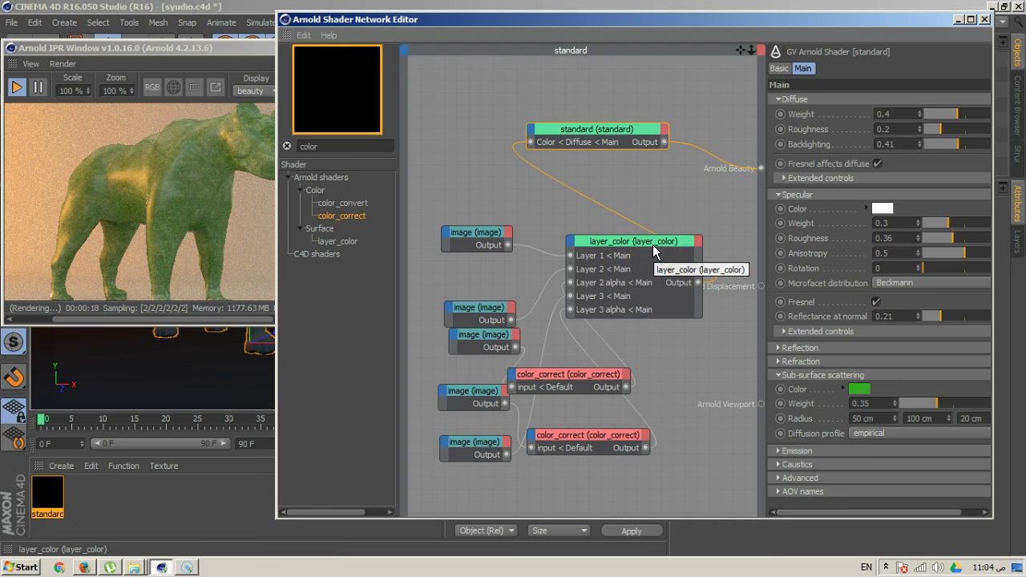
left_click_drag(697, 282, 533, 140)
mouse_move(542, 141)
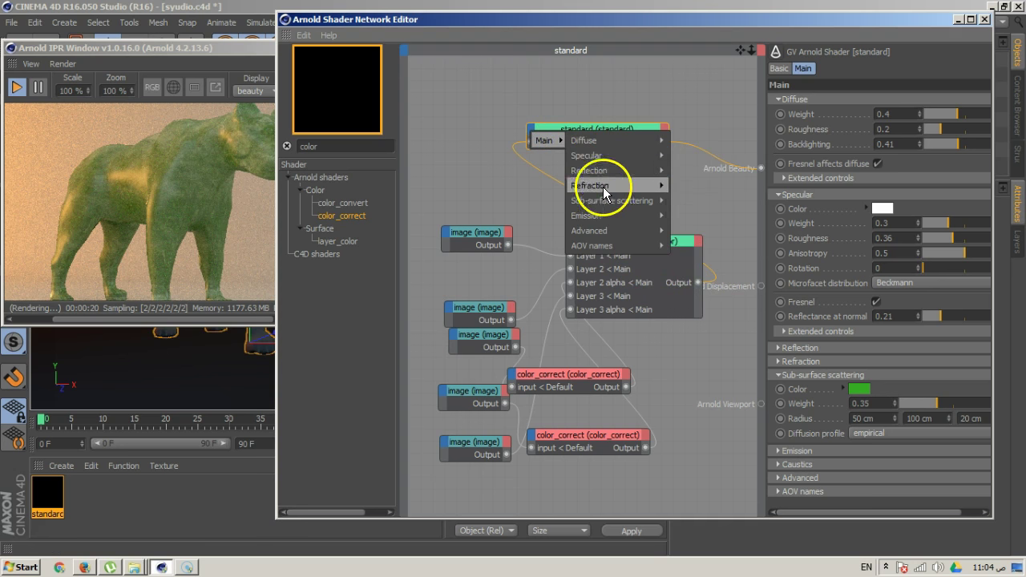
mouse_move(630, 201)
left_click(687, 201)
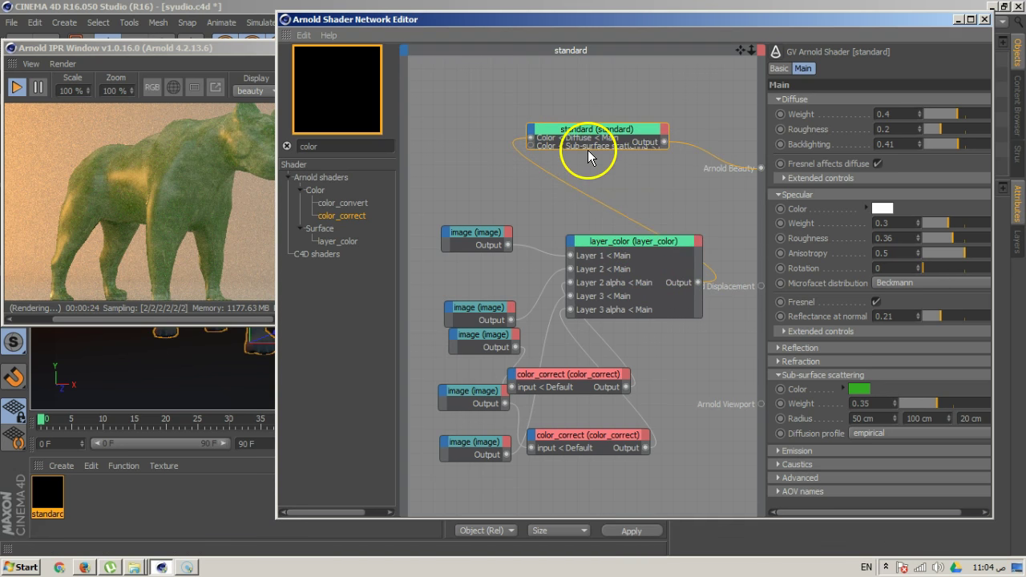
left_click_drag(697, 283, 577, 193)
left_click_drag(533, 166, 530, 163)
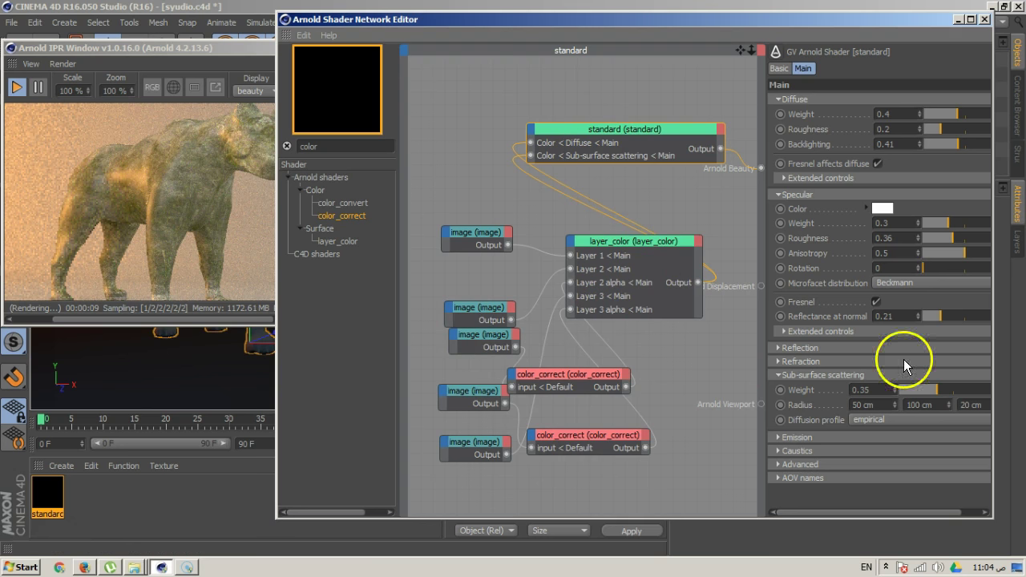
- Set the sub-surface scattering weight to 0.63, then shift the network window aside and enlarge the Arnold IPR window
left_click_drag(939, 394, 968, 395)
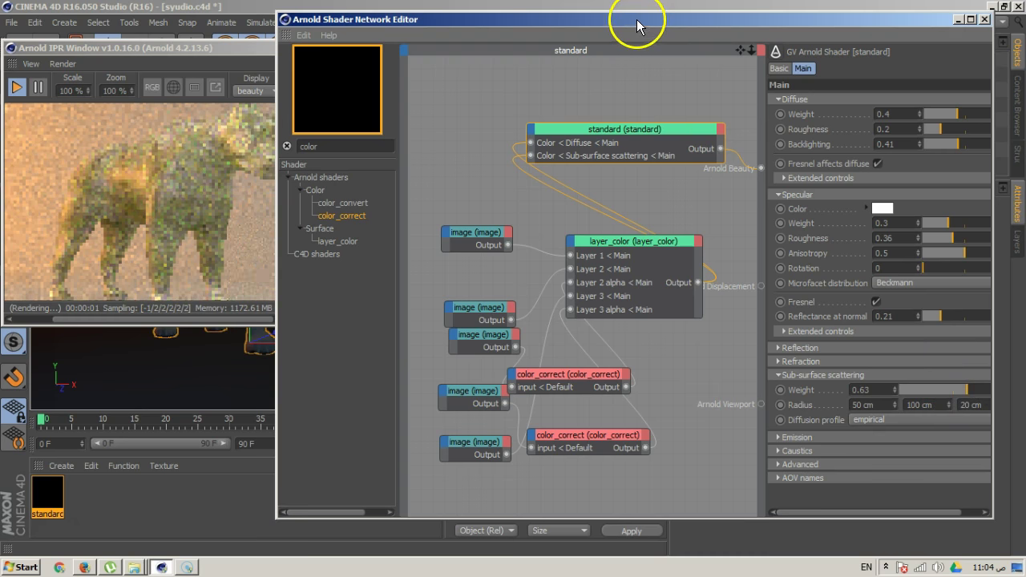
left_click_drag(641, 23, 622, 22)
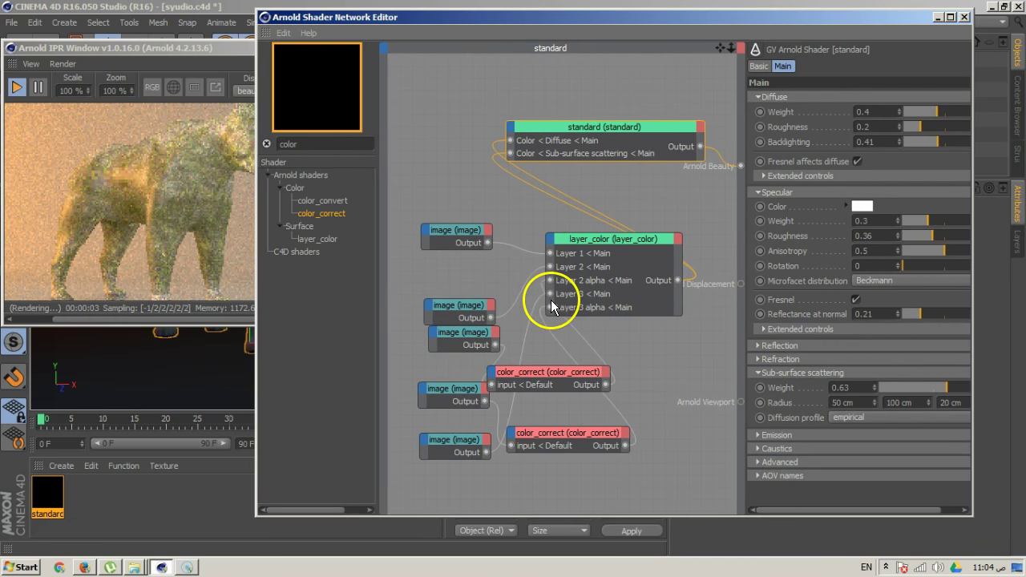
left_click(209, 295)
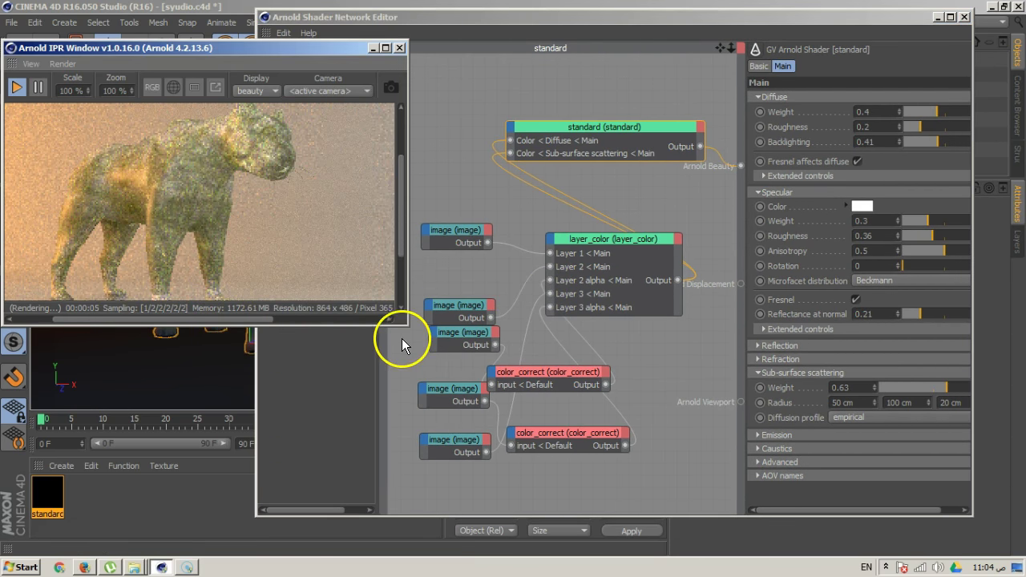
left_click_drag(403, 324, 468, 411)
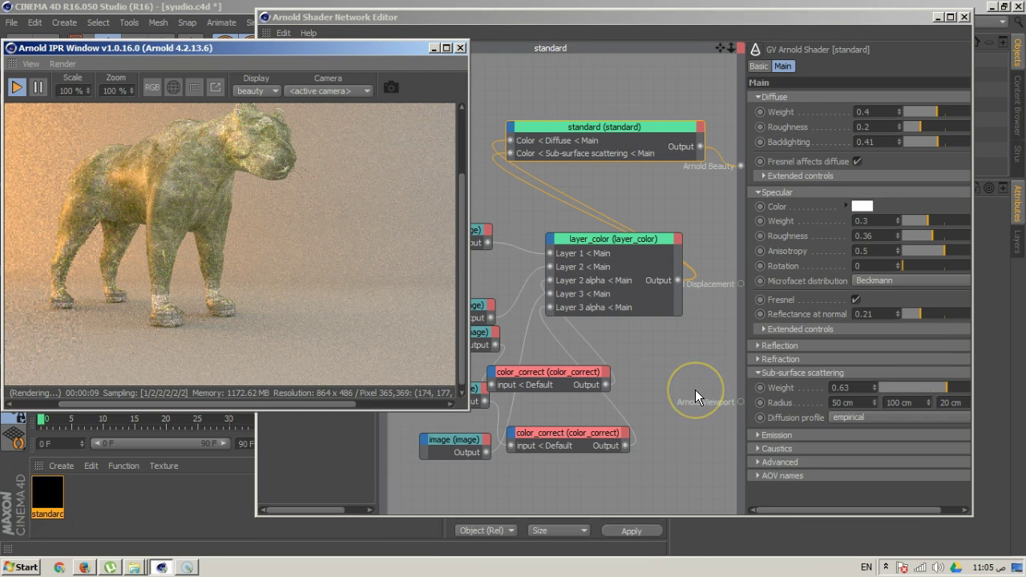
- Lower the diffuse weight to 0.32 and set the second sub-surface scattering radius value to 200 cm
left_click_drag(852, 275, 878, 253)
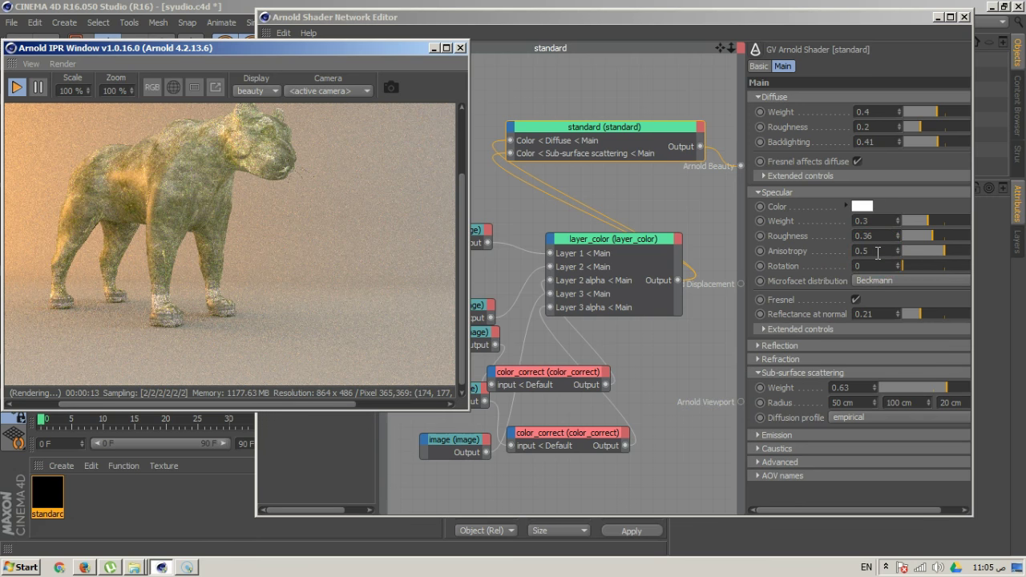
left_click_drag(936, 113, 929, 113)
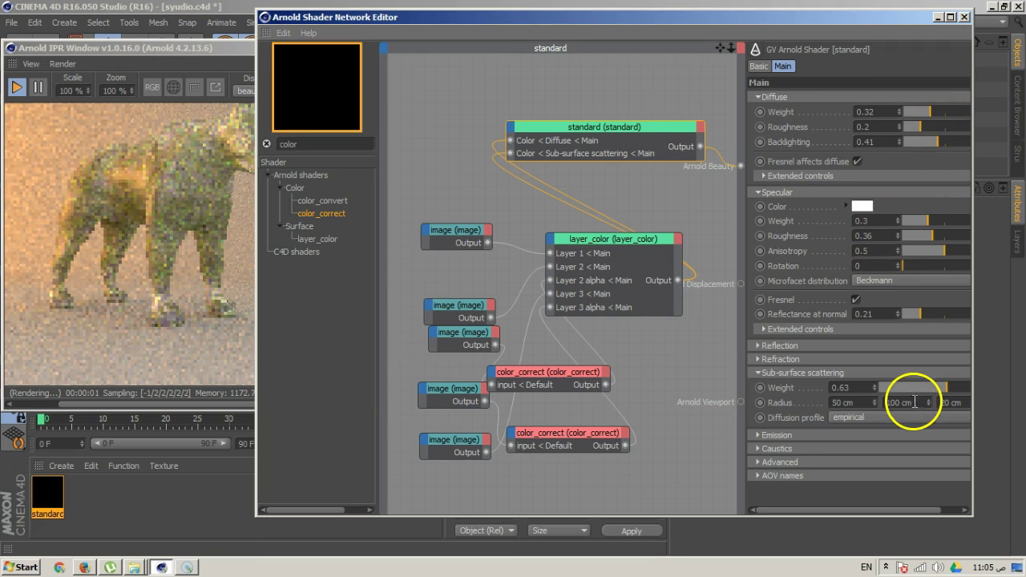
left_click_drag(909, 510, 935, 510)
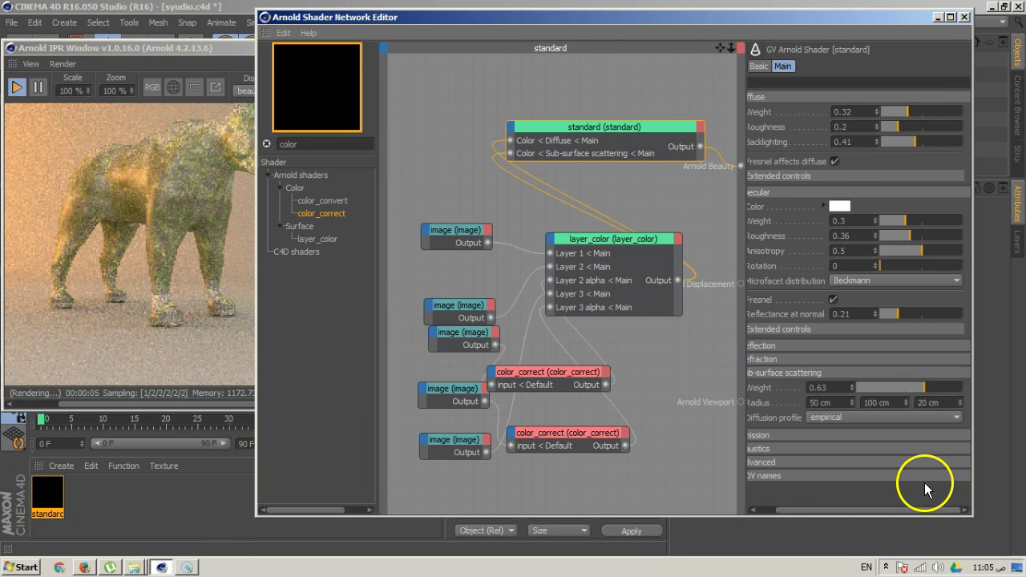
left_click(892, 401)
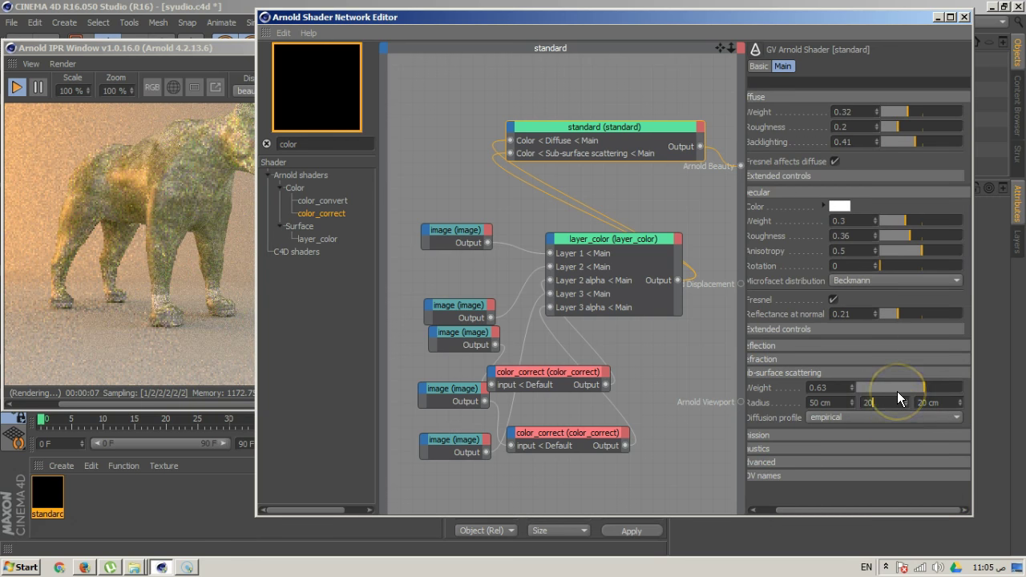
type("200")
key("Return")
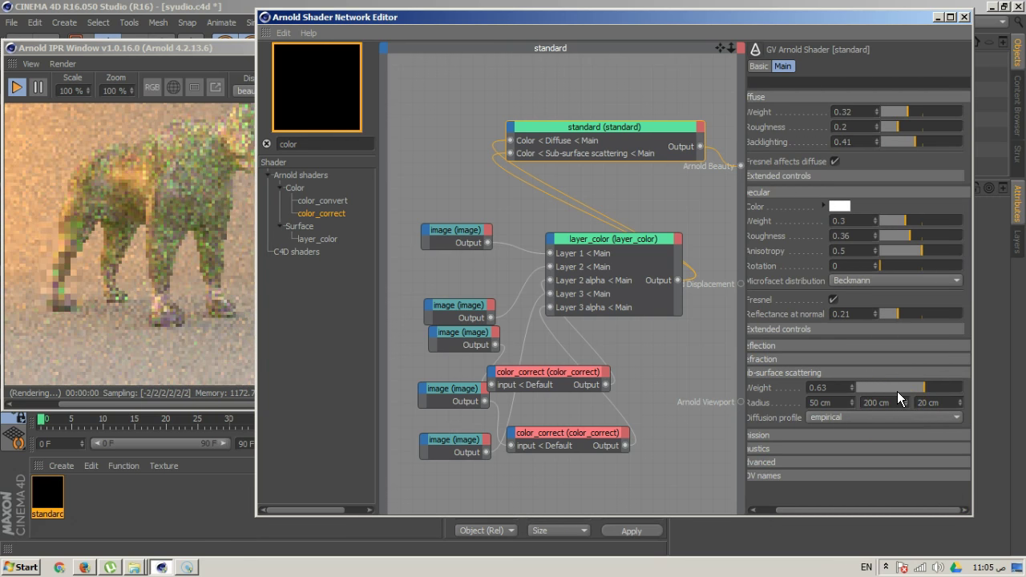
left_click(840, 402)
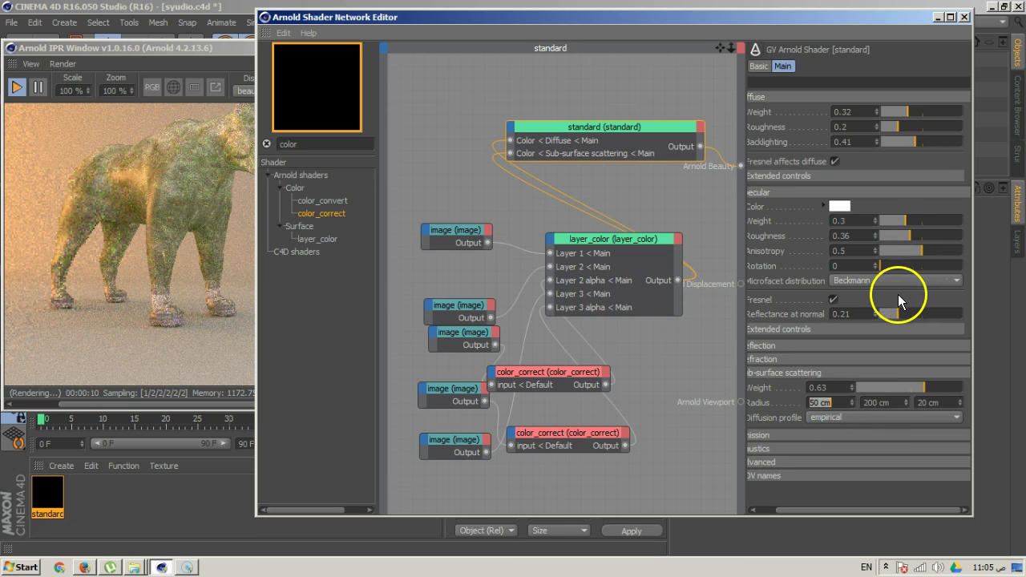
- Raise the specular reflectance at normal to 0.35
left_click(897, 315)
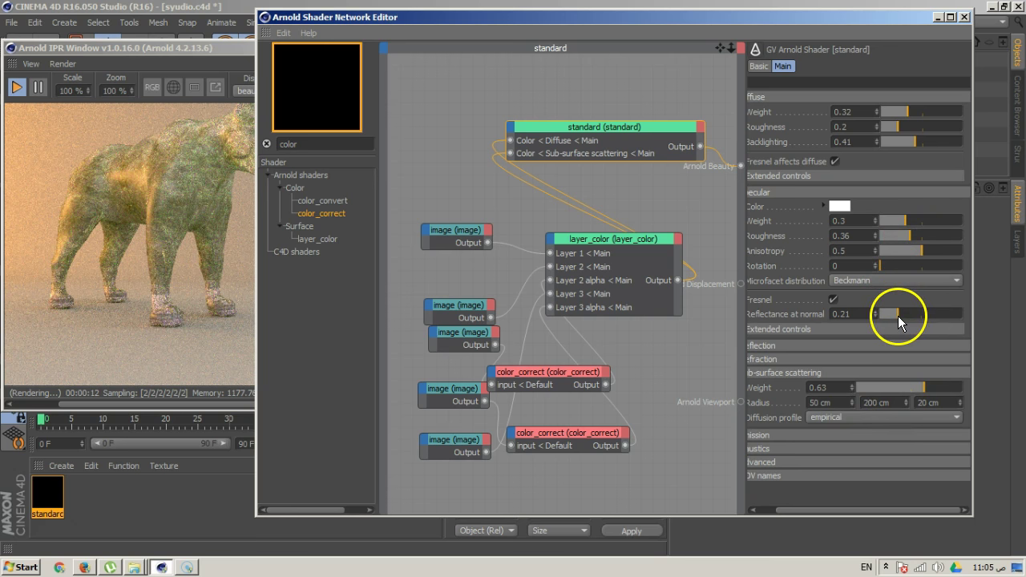
left_click_drag(901, 316, 909, 319)
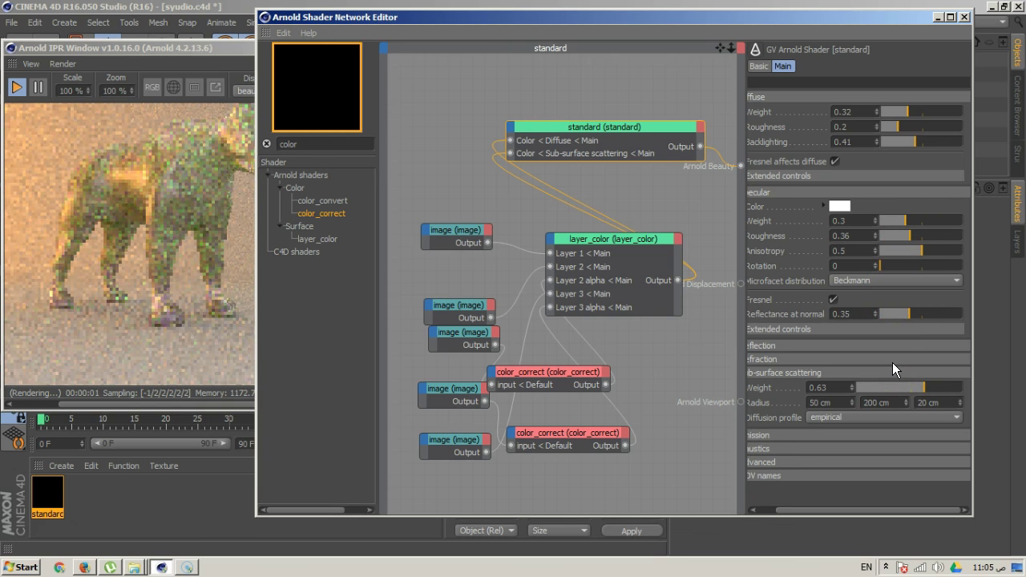
left_click(886, 265)
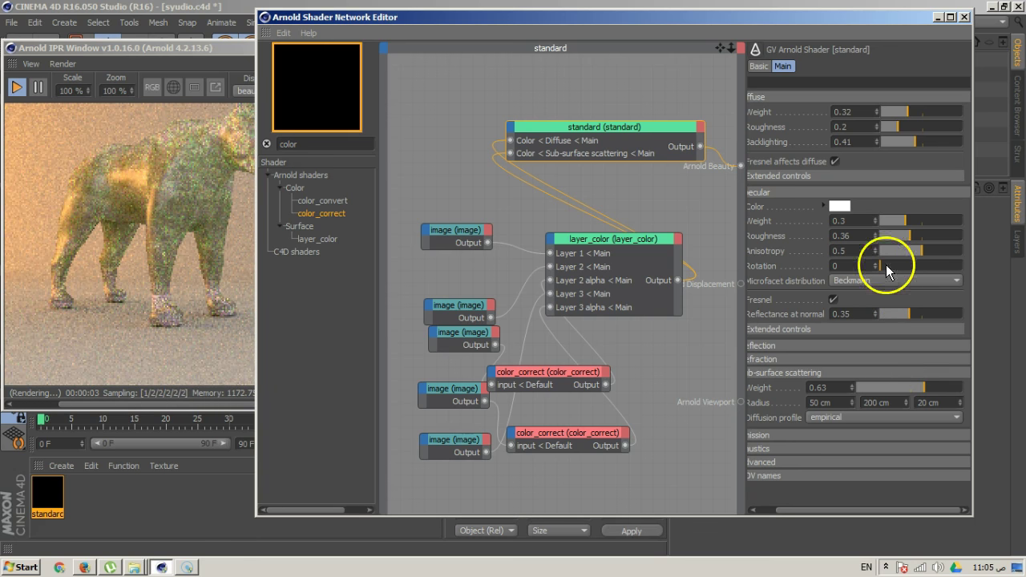
- Lower the specular roughness of the standard shader to 0.2
left_click_drag(907, 234, 897, 236)
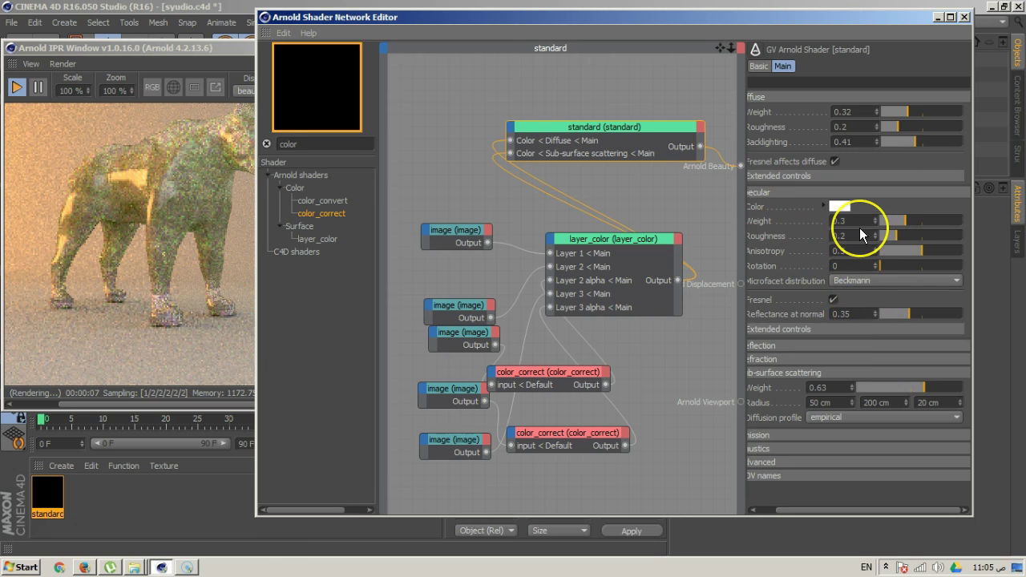
left_click(852, 111)
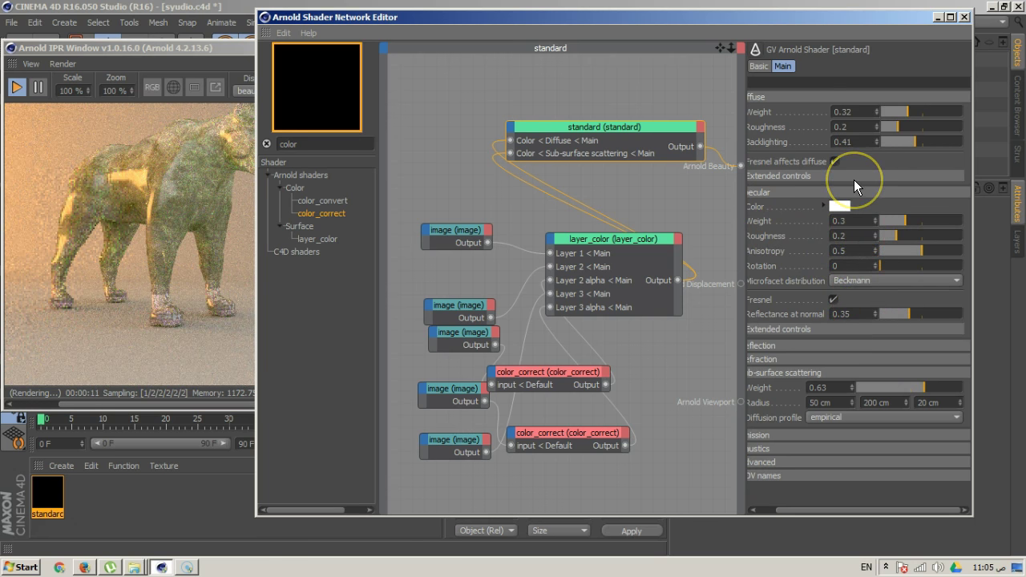
left_click(841, 234)
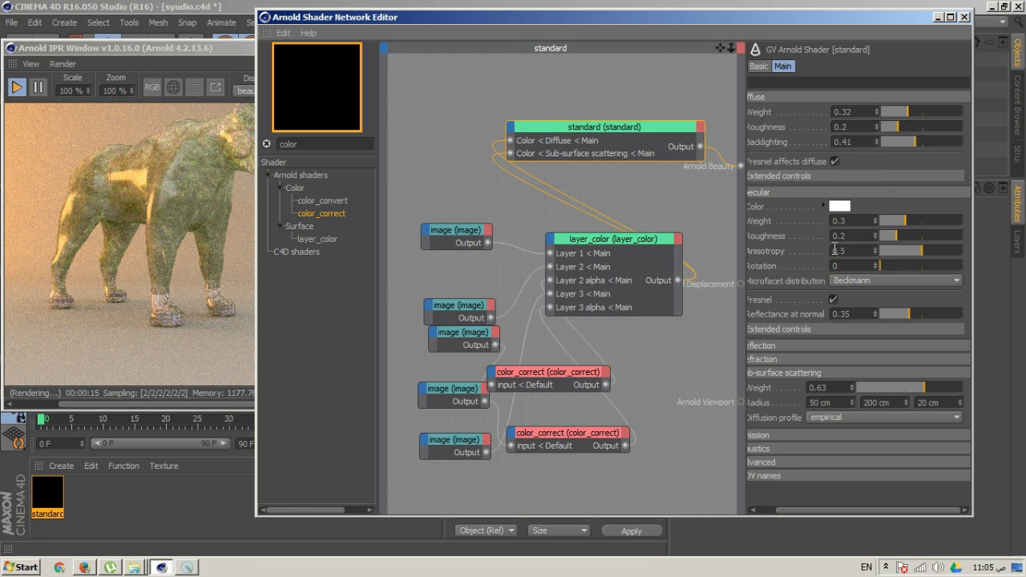
left_click(826, 266)
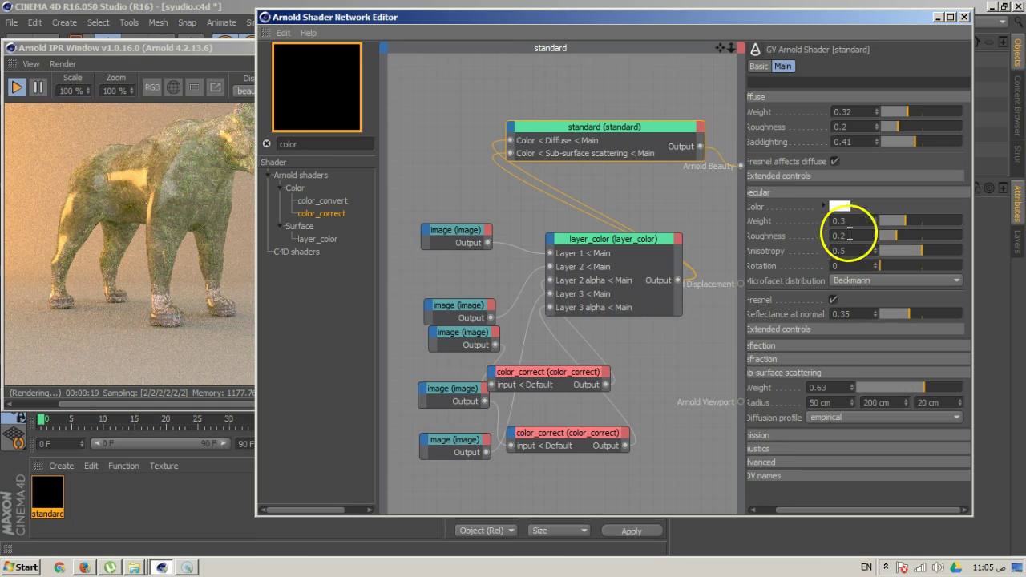
- Set the specular color to a pale orange with hue 26°, saturation 20% and value 100%
left_click(840, 207)
left_click_drag(805, 151, 816, 151)
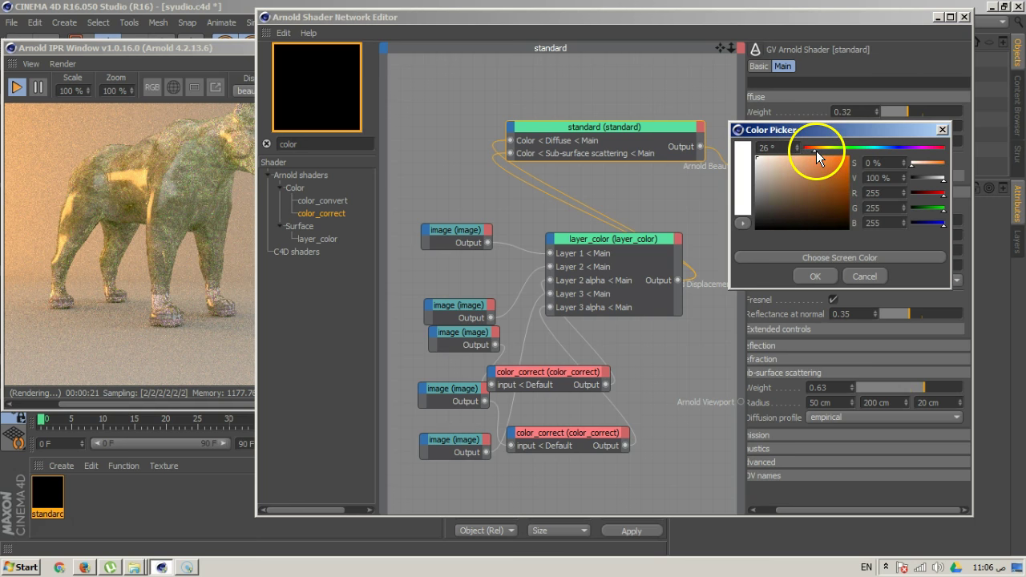
left_click(775, 158)
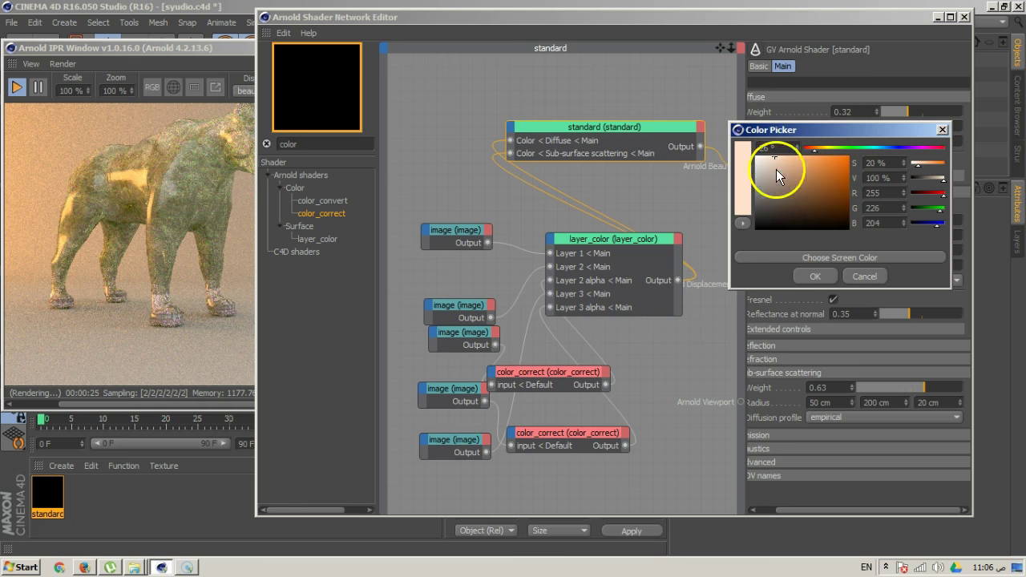
left_click(815, 276)
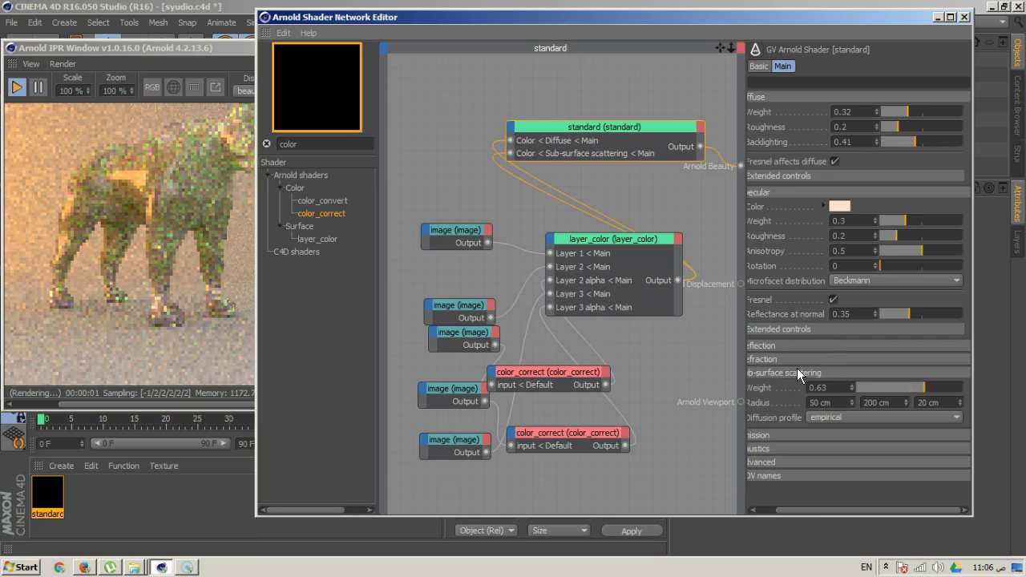
left_click(761, 427)
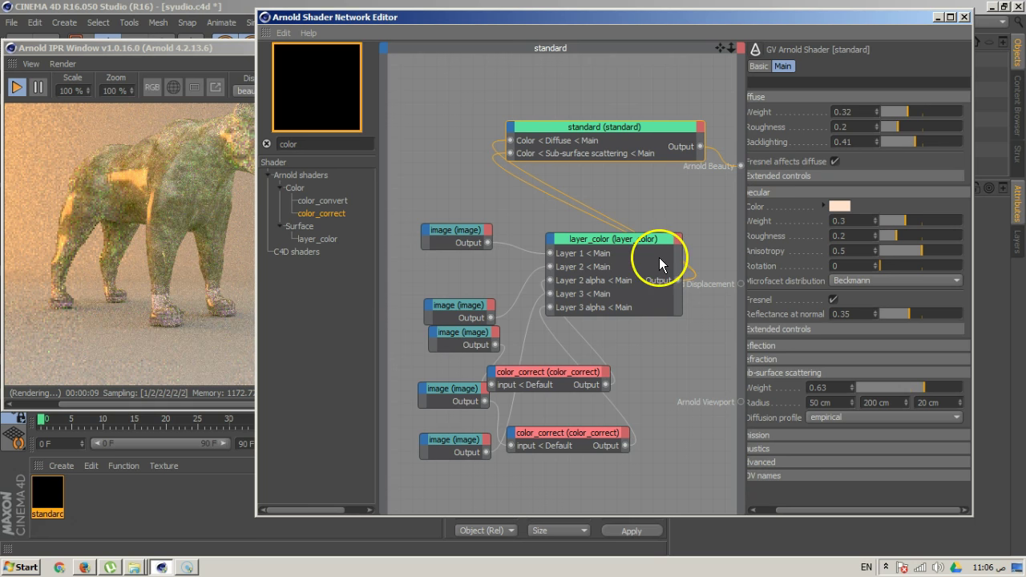
- Bring the Arnold IPR window forward, center the rendered panther in it, and shift the window away from the node graph
left_click(168, 47)
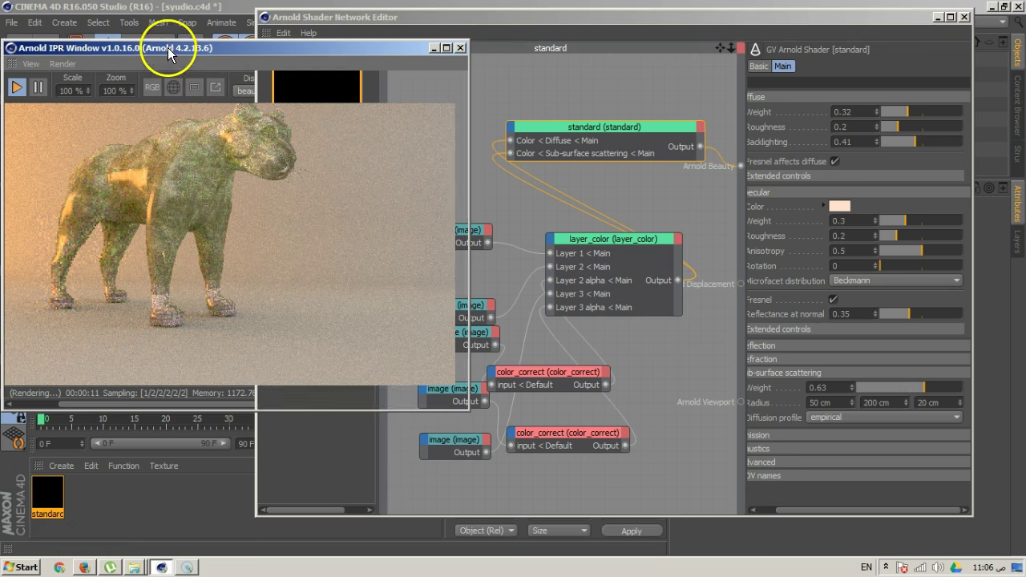
left_click_drag(234, 190, 268, 210, "alt")
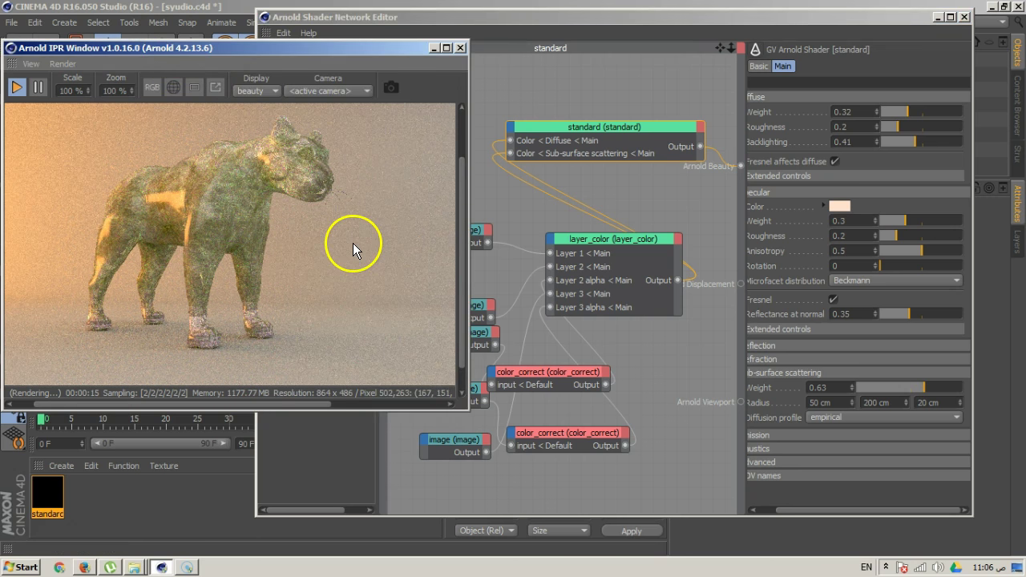
left_click_drag(346, 51, 825, 178)
- Find the bump2d shader and add it to the network between the standard and layer_color nodes
left_click(319, 143)
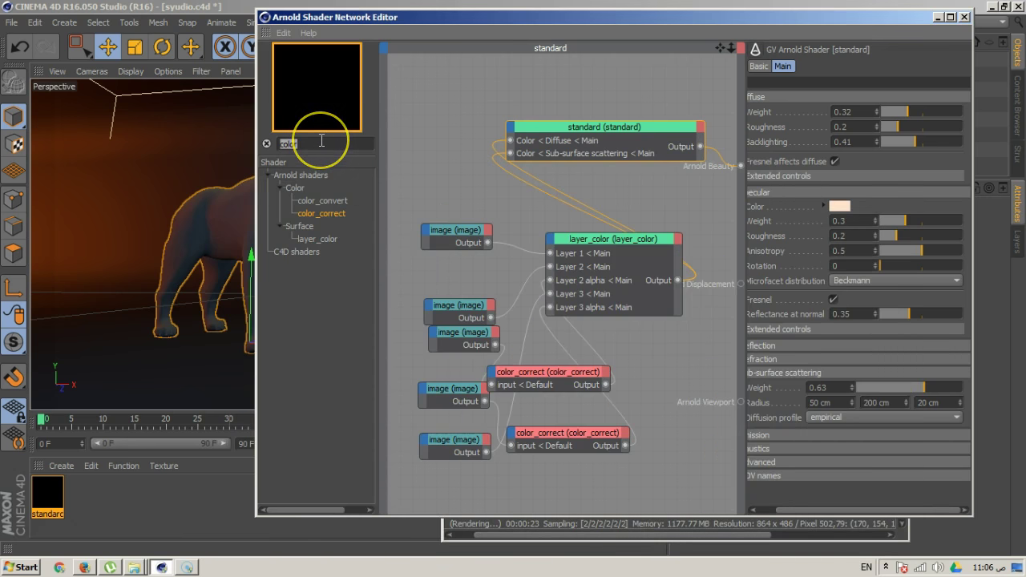
type("2d")
left_click_drag(328, 201, 662, 201)
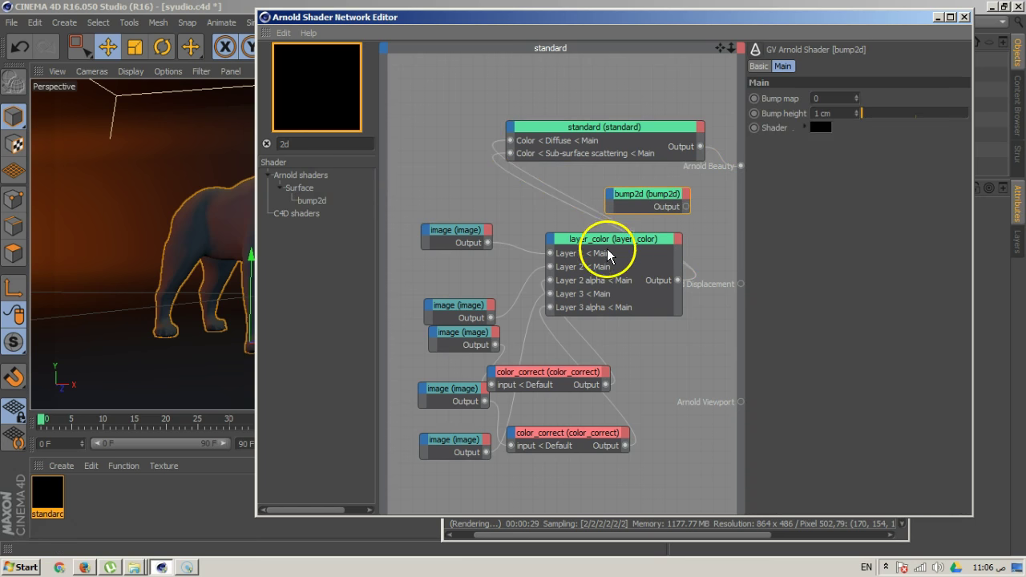
- Widen the network editor and rearrange the image nodes and the upper color_correct node to free space in the graph
left_click_drag(456, 230, 429, 194)
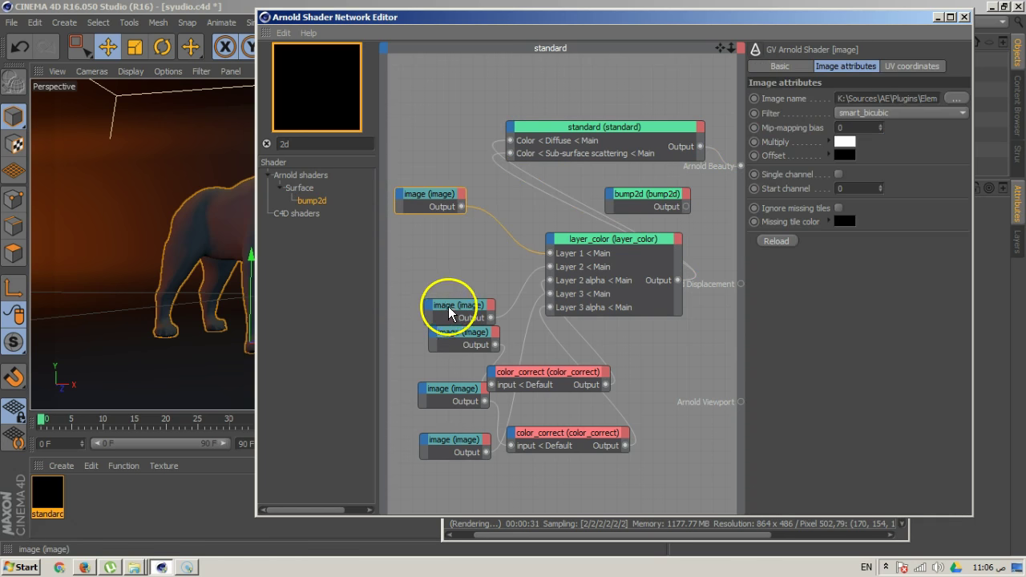
left_click_drag(449, 312, 427, 276)
left_click_drag(258, 417, 32, 401)
left_click_drag(310, 272, 268, 252)
left_click_drag(291, 199, 246, 184)
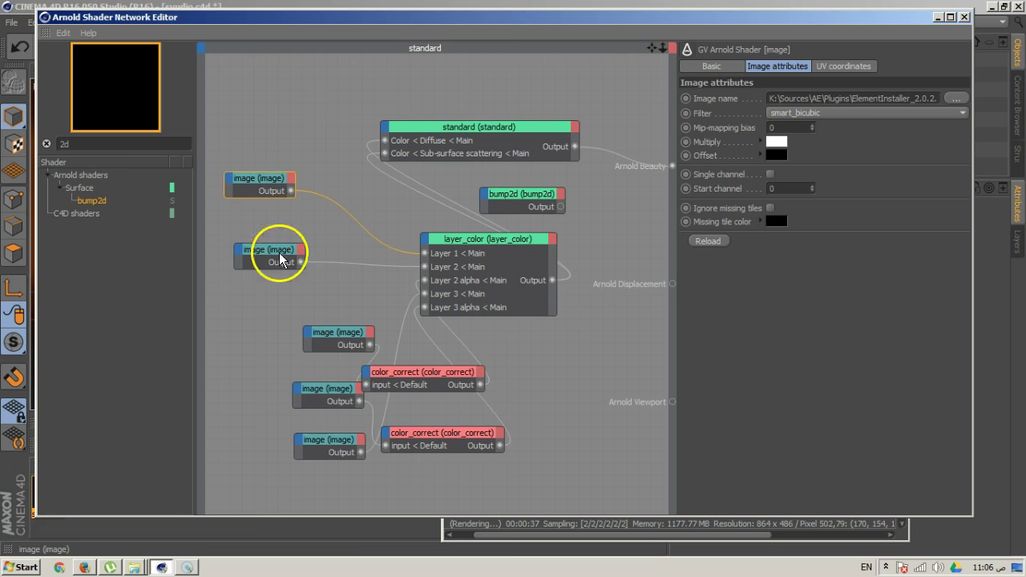
left_click_drag(333, 335, 265, 296)
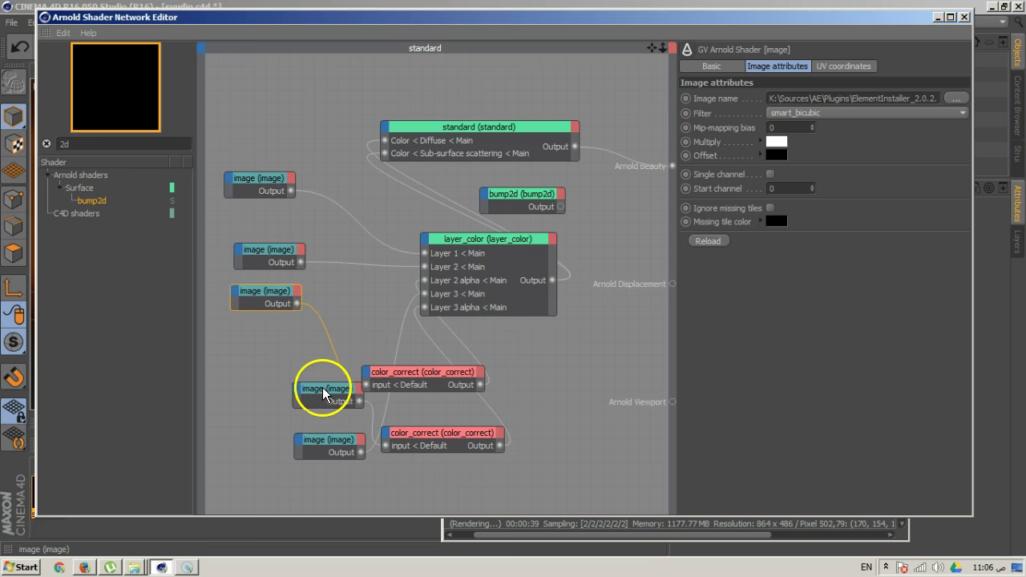
left_click_drag(324, 392, 266, 355)
left_click_drag(325, 446, 343, 294)
left_click_drag(410, 380, 353, 359)
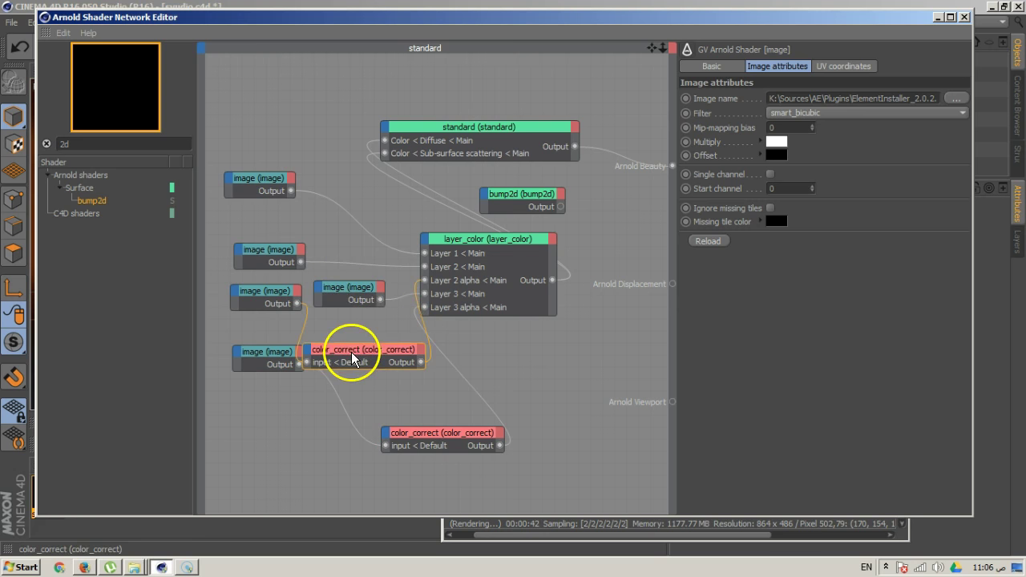
- Spread the bump2d, layer_color and standard nodes apart so bump2d sits between the standard node and the Arnold outputs
left_click_drag(535, 200, 589, 200)
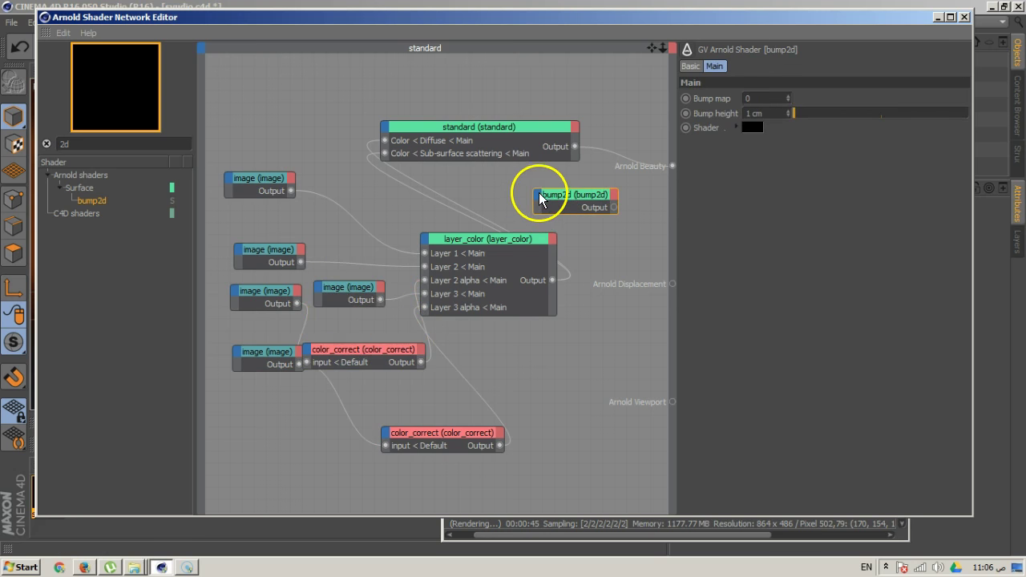
left_click_drag(470, 237, 408, 210)
left_click_drag(501, 127, 460, 97)
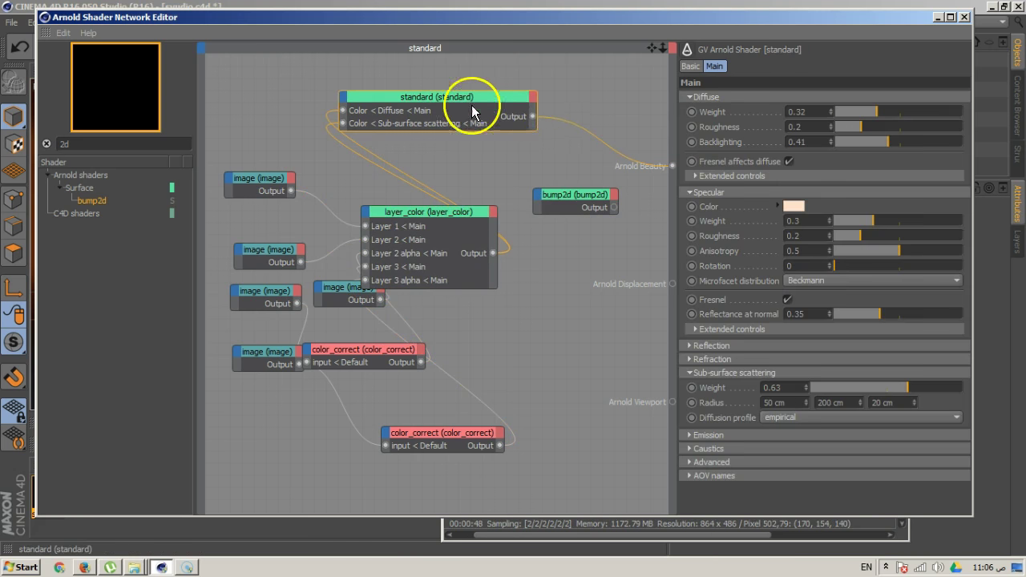
- Add a Shader input to bump2d, connect the standard output to it, and link the bump2d output to Arnold Beauty
left_click(536, 195)
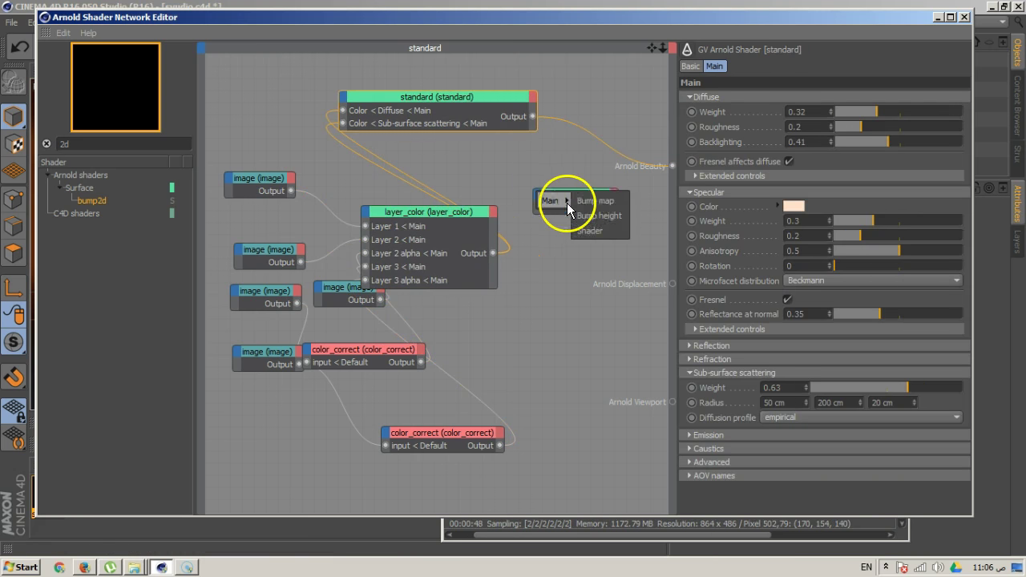
left_click(603, 231)
left_click_drag(534, 120, 542, 208)
mouse_move(639, 208)
left_mouse_down()
mouse_move(668, 171)
mouse_move(648, 220)
mouse_move(645, 210)
left_mouse_up()
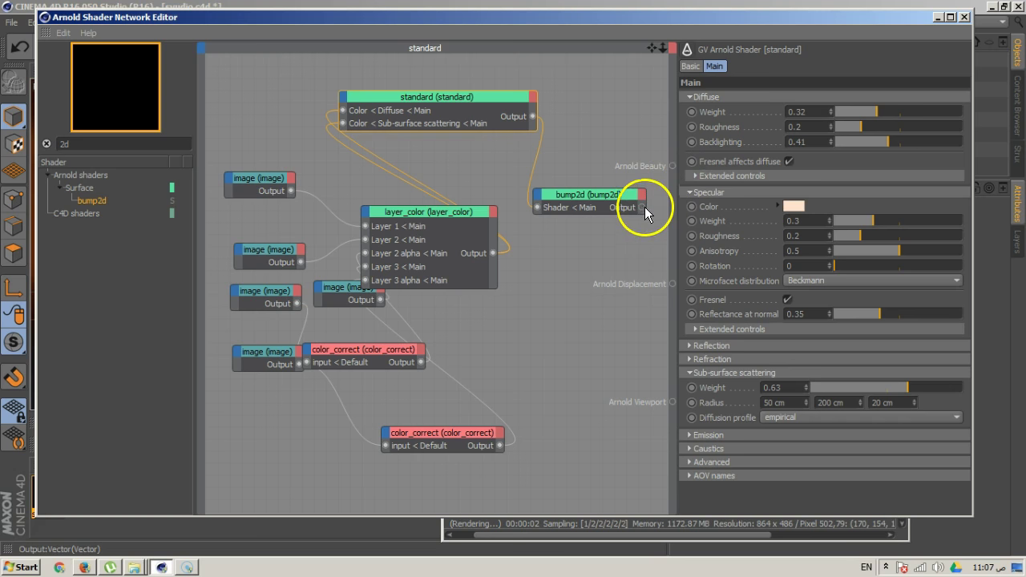
left_click(581, 529)
left_click_drag(607, 178, 366, 268)
- Add a Bump map input to bump2d and connect the output of a new image node to it
left_click(538, 196)
mouse_move(554, 202)
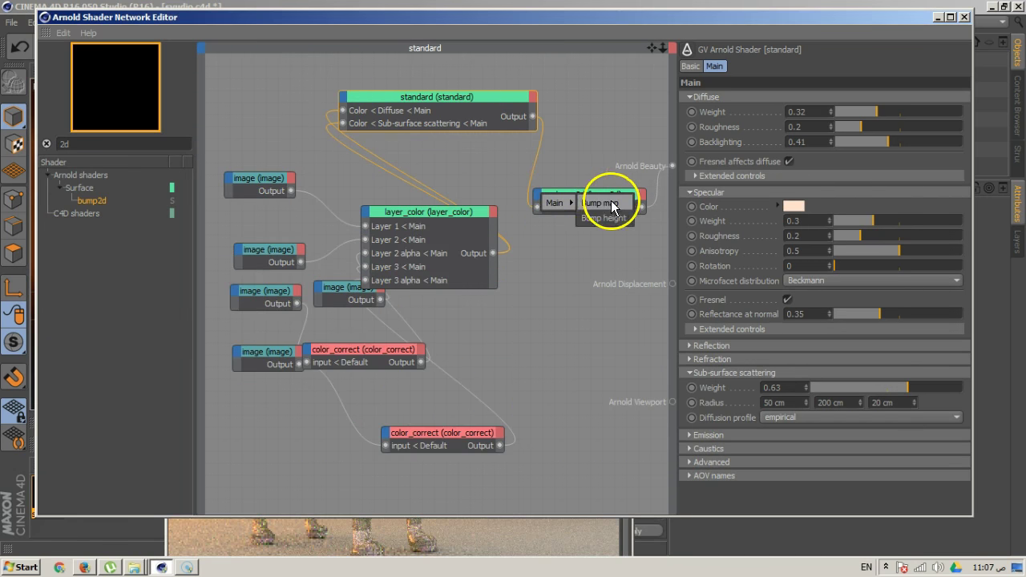
left_click(602, 204)
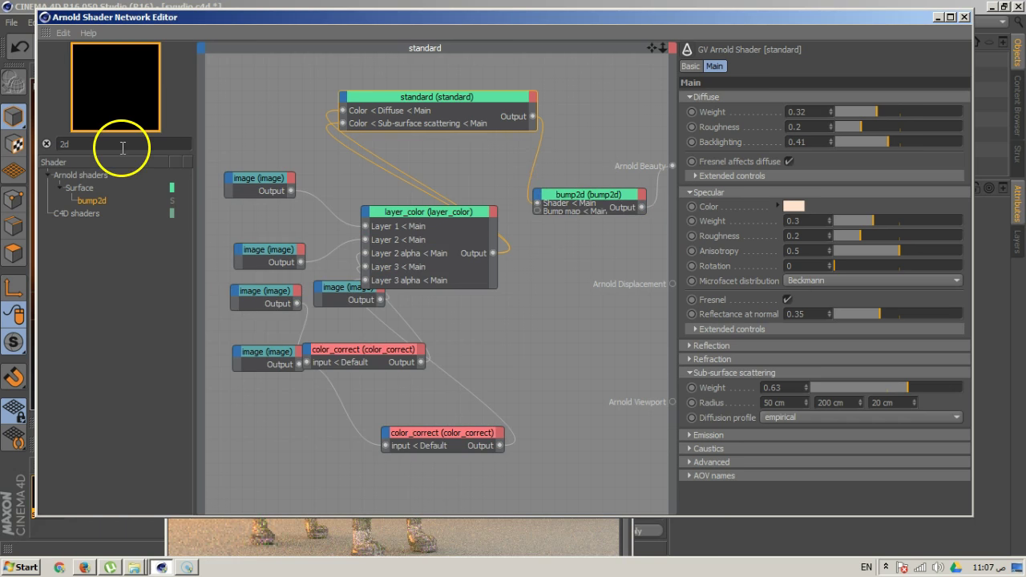
type("ima")
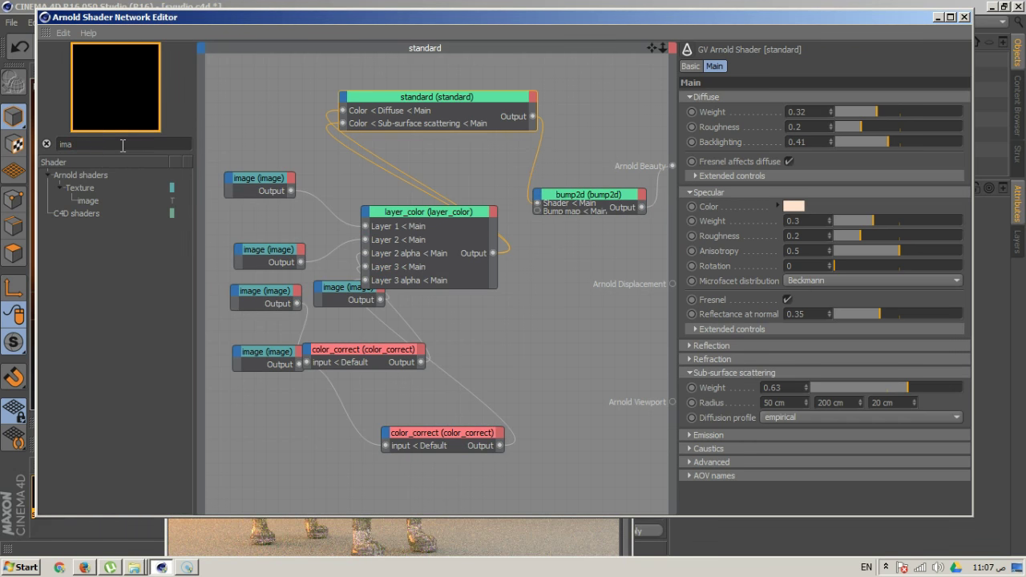
left_click(96, 203)
left_click_drag(91, 206, 536, 221)
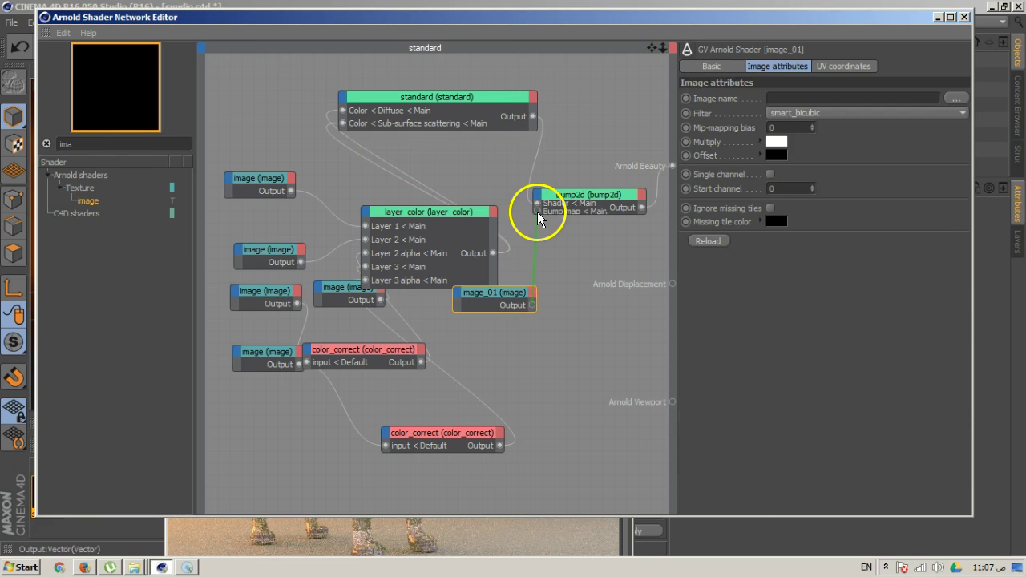
- Arrange the Arnold IPR window and the resized network editor side by side, keeping the new image node's attributes accessible
left_click(534, 538)
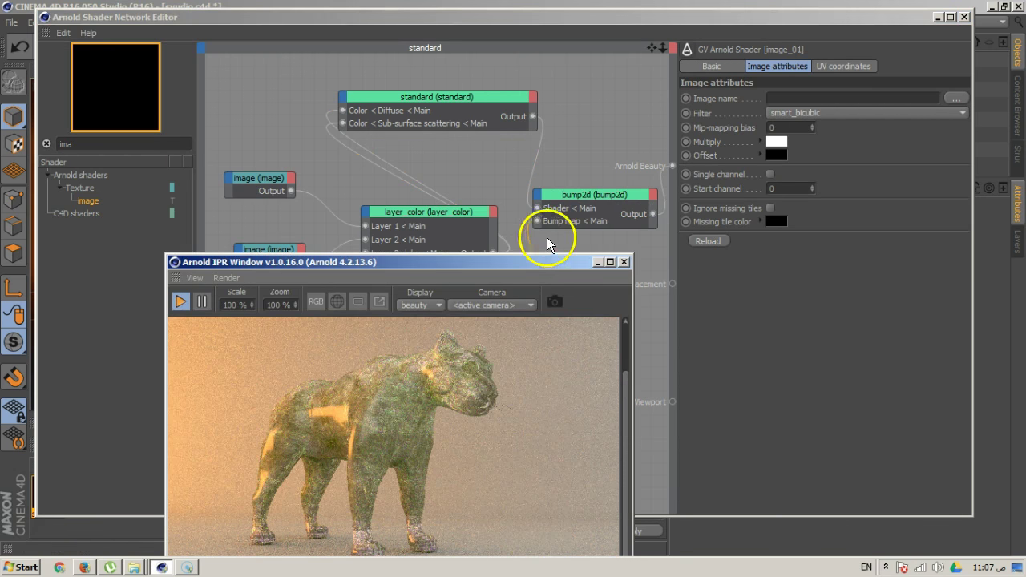
left_click_drag(508, 261, 344, 165)
left_click(491, 301)
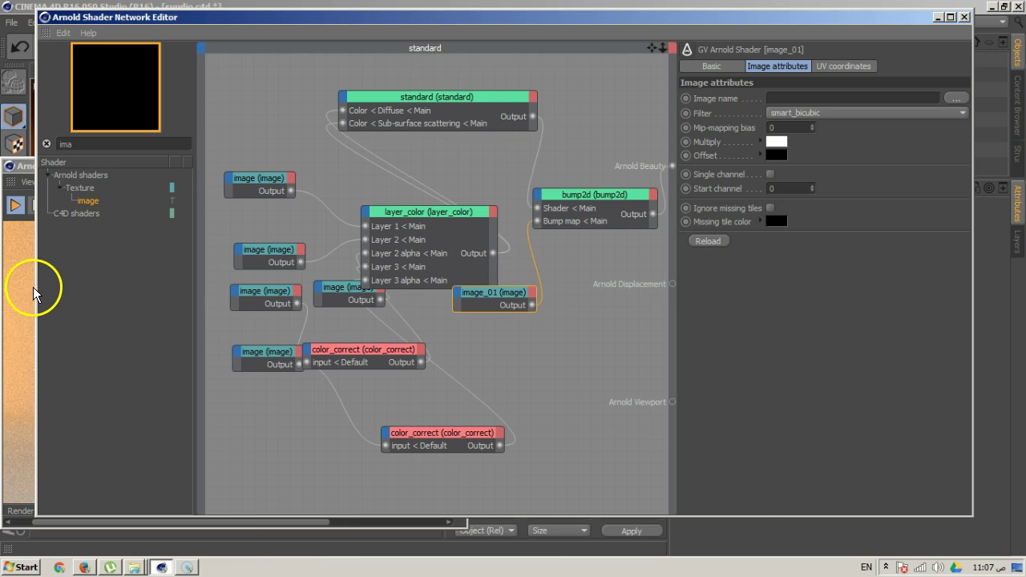
left_click_drag(38, 287, 422, 281)
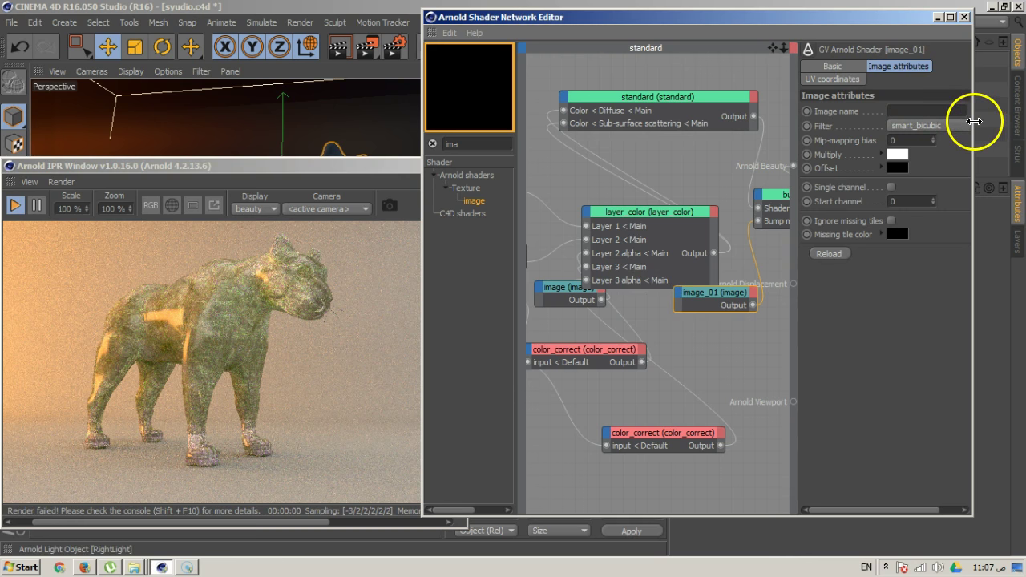
left_click_drag(974, 121, 1007, 115)
- Start choosing the image_01 file and look through the Misc texture folder for a bump map, trying Apple_Bump
left_click(1007, 110)
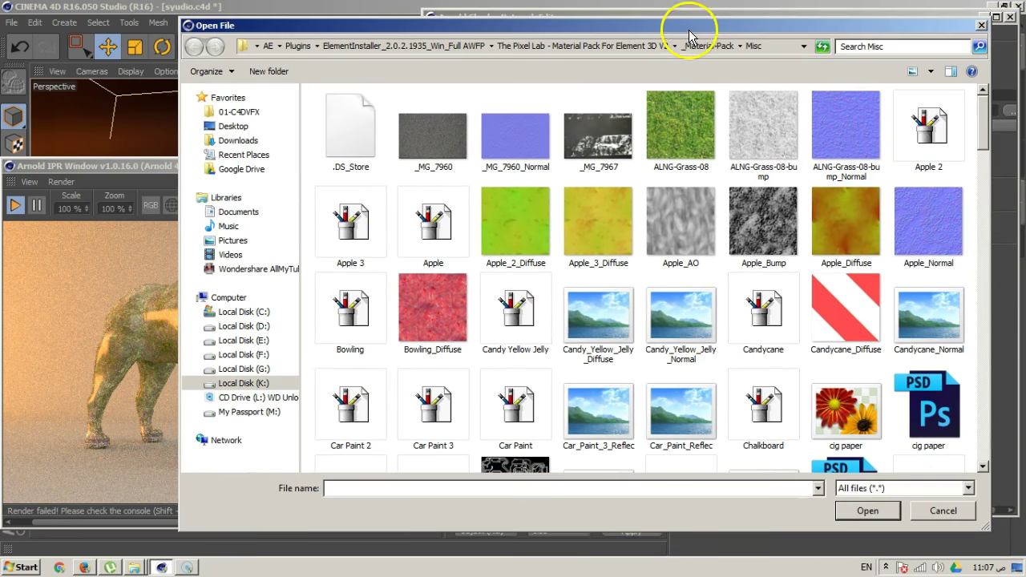
left_click(767, 228)
scroll(766, 241, "down", 3)
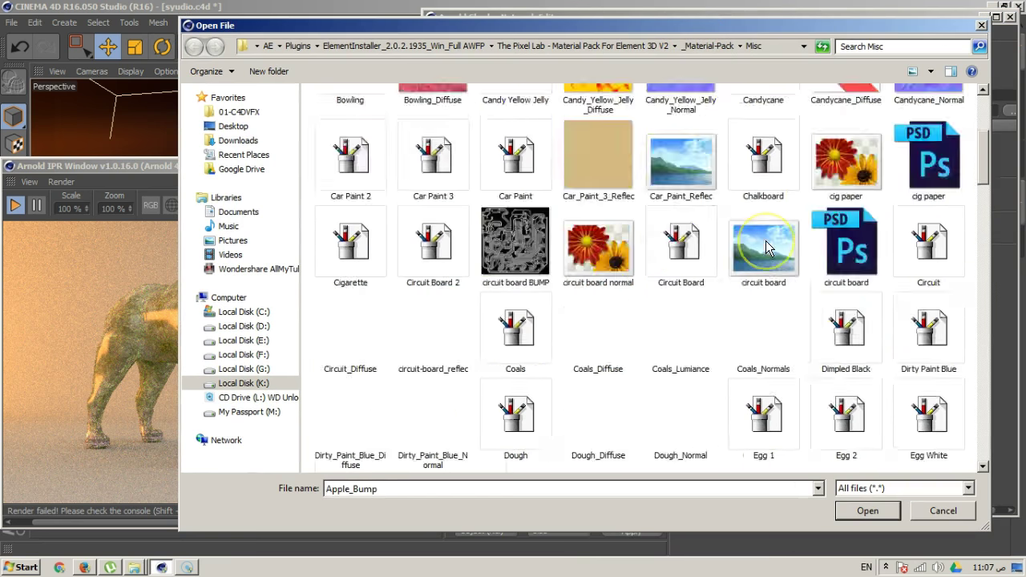
scroll(767, 249, "down", 5)
scroll(769, 268, "down", 5)
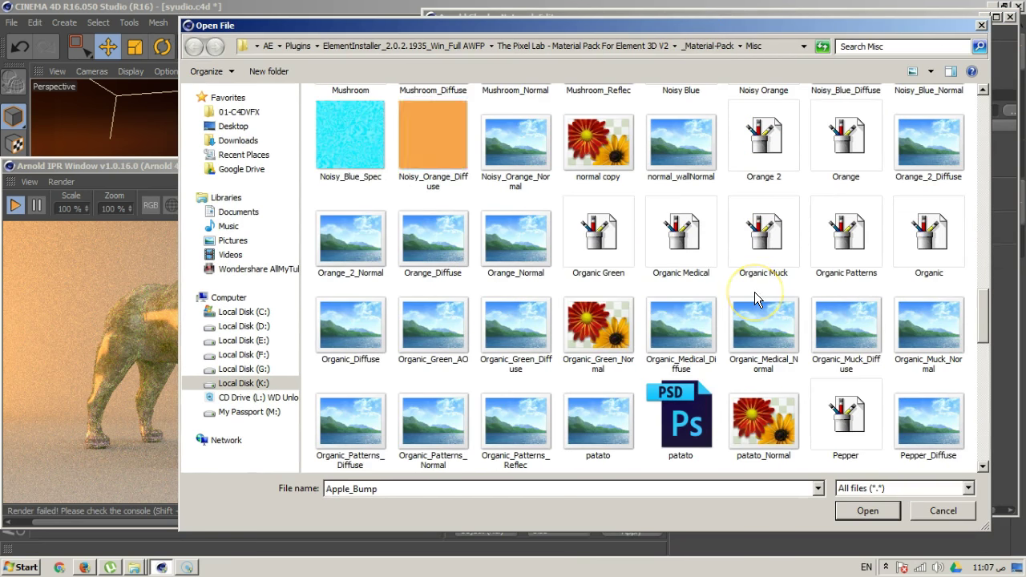
scroll(758, 298, "up", 3)
scroll(758, 298, "up", 5)
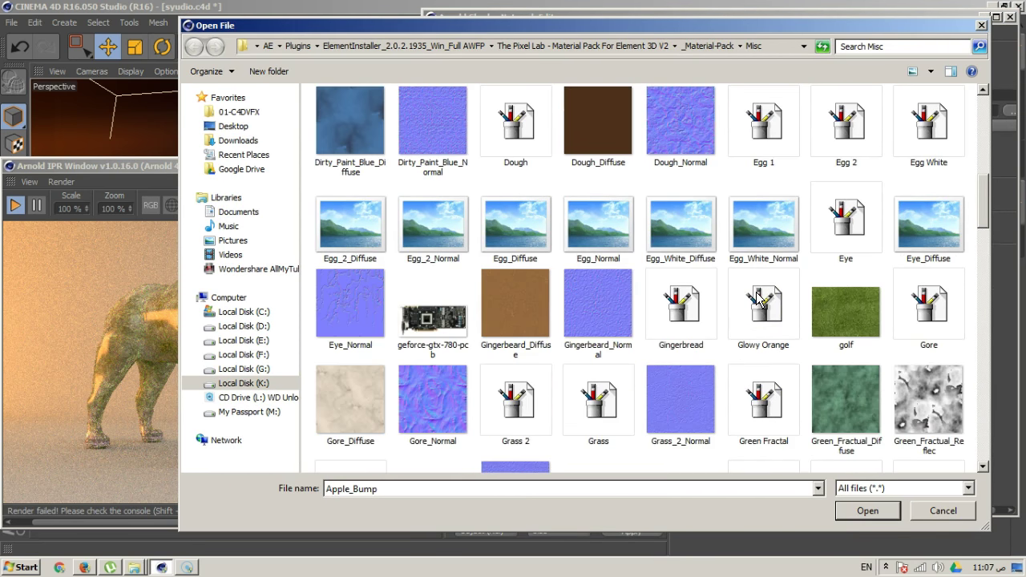
scroll(757, 298, "up", 5)
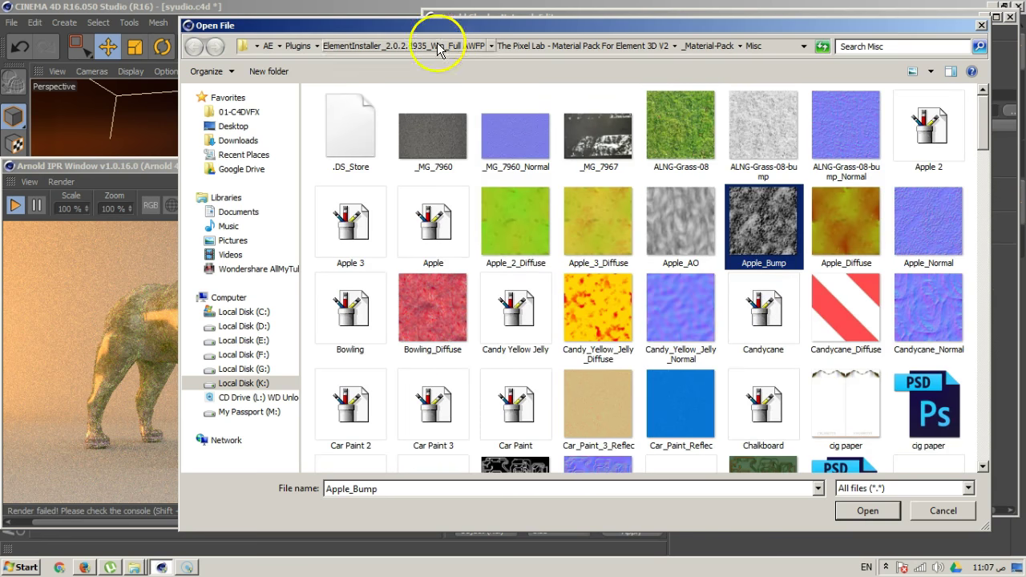
- Browse to the Masks folder under Assets, 2D Assets, Textures on Local Disk (K:) for the image_01 file
left_click(269, 46)
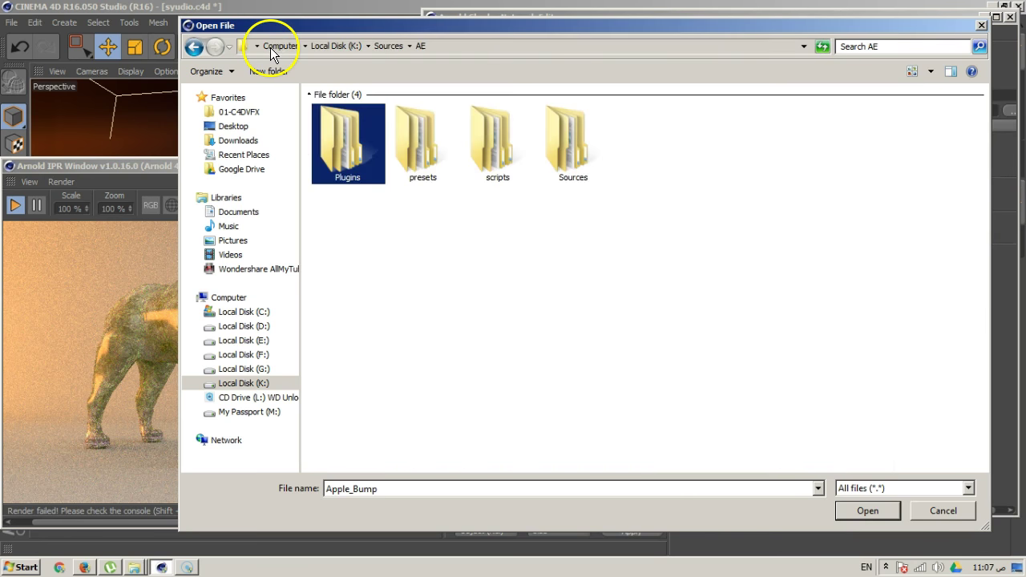
left_click(255, 411)
left_click(250, 383)
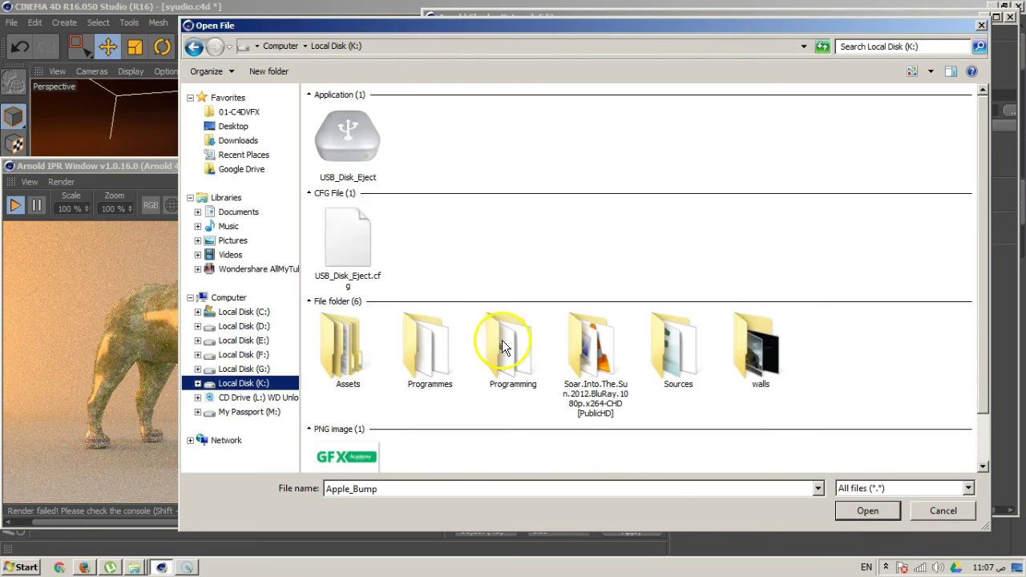
double_click(363, 363)
double_click(351, 178)
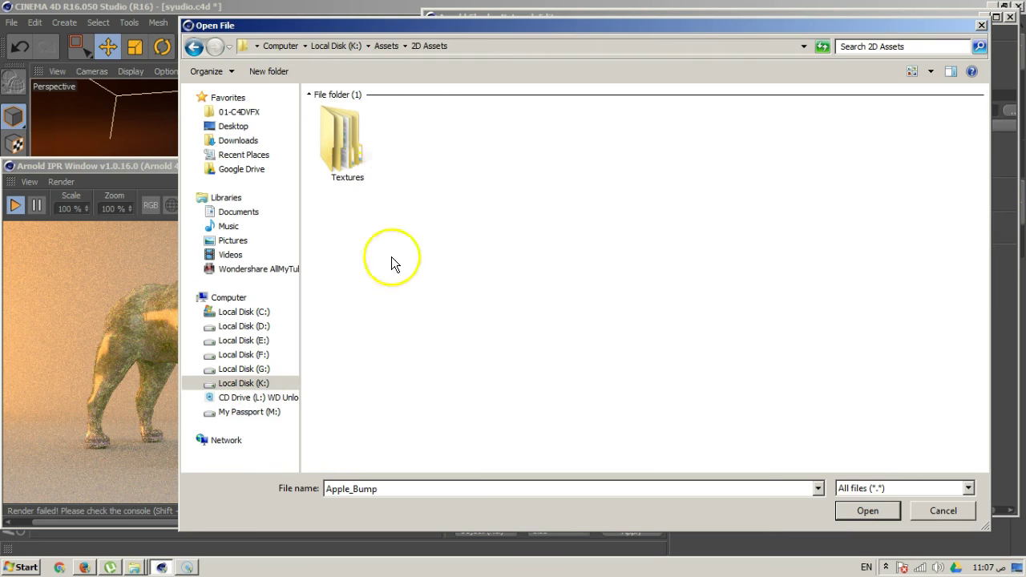
double_click(340, 178)
double_click(766, 132)
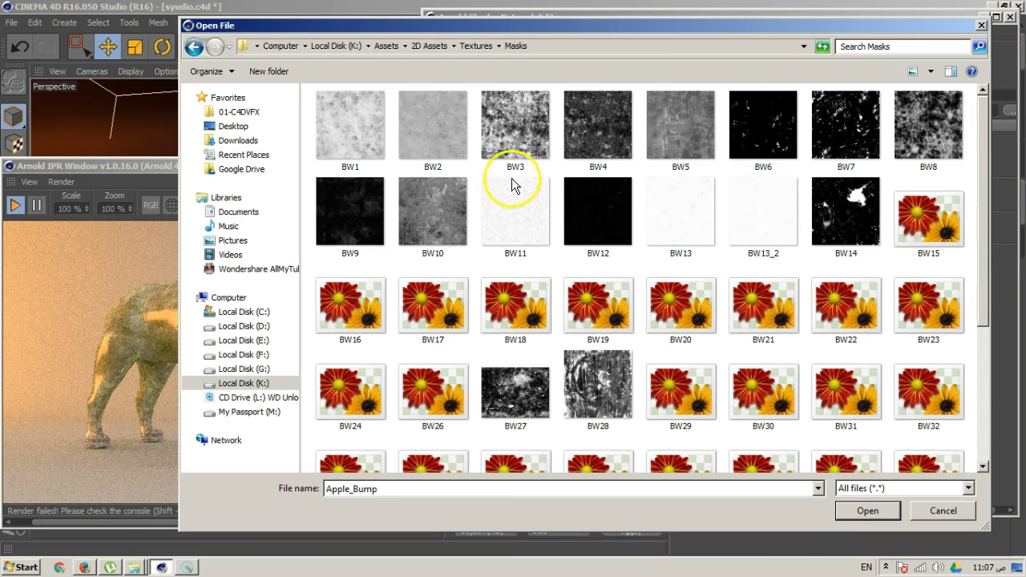
- Look through the mask textures and load BW7 as the image file of image_01
left_click(519, 151)
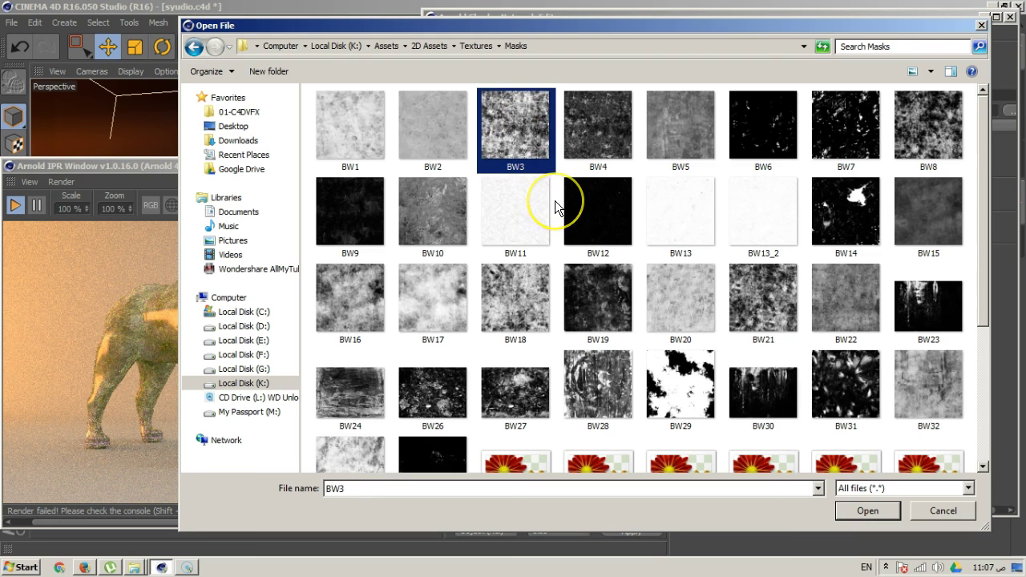
scroll(559, 207, "down", 3)
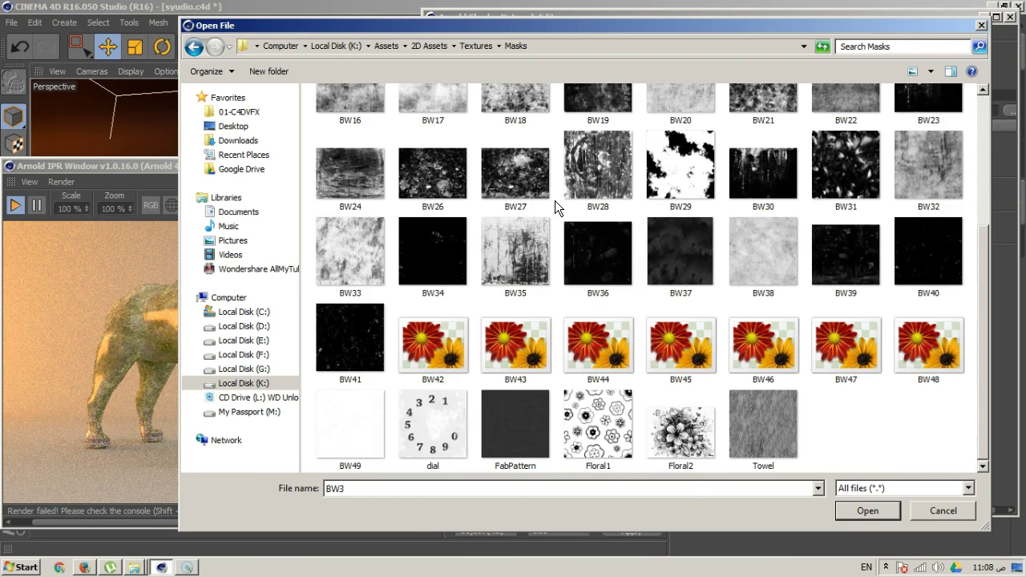
scroll(555, 201, "up", 3)
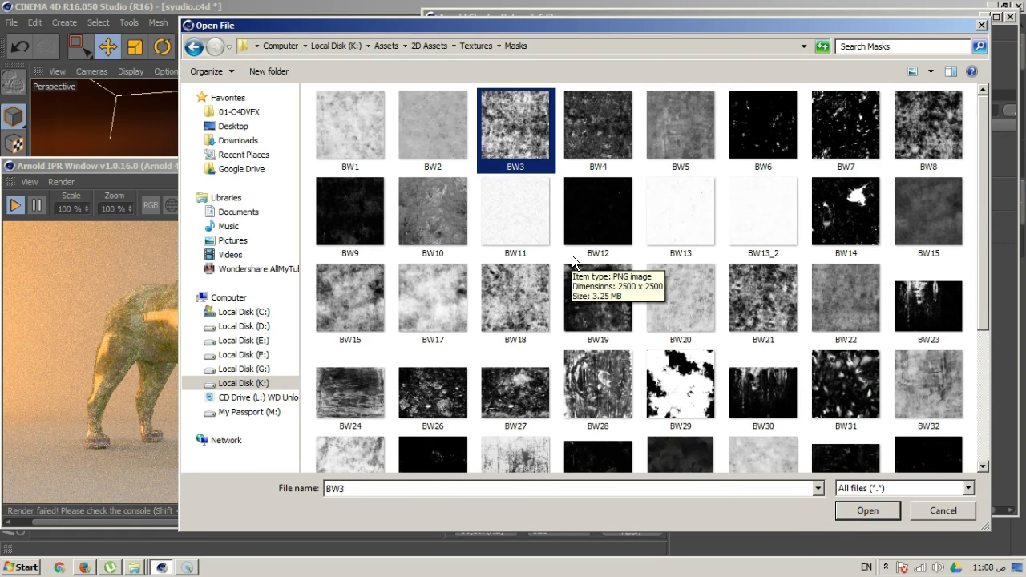
left_click(846, 128)
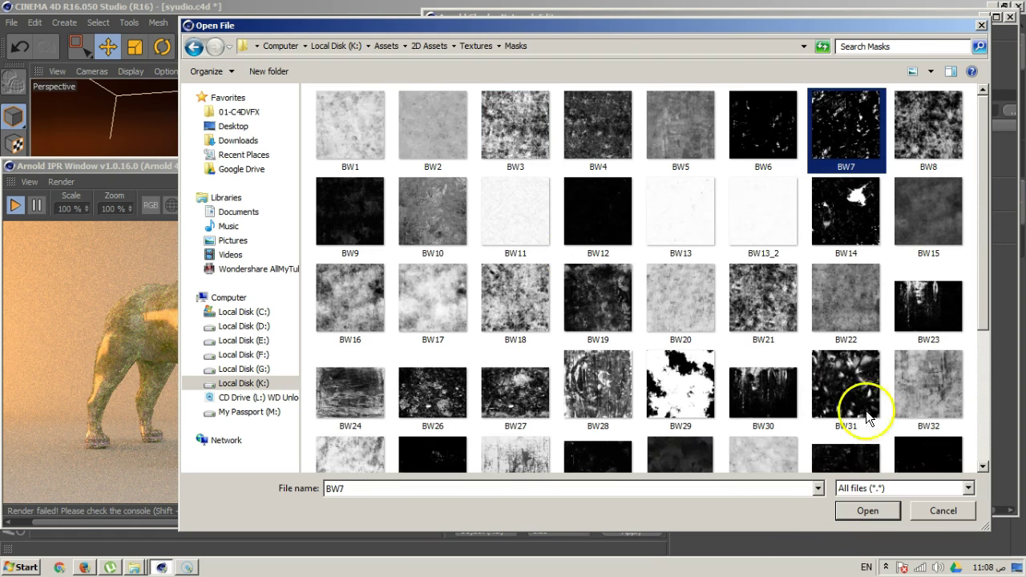
left_click(870, 511)
left_click(579, 326)
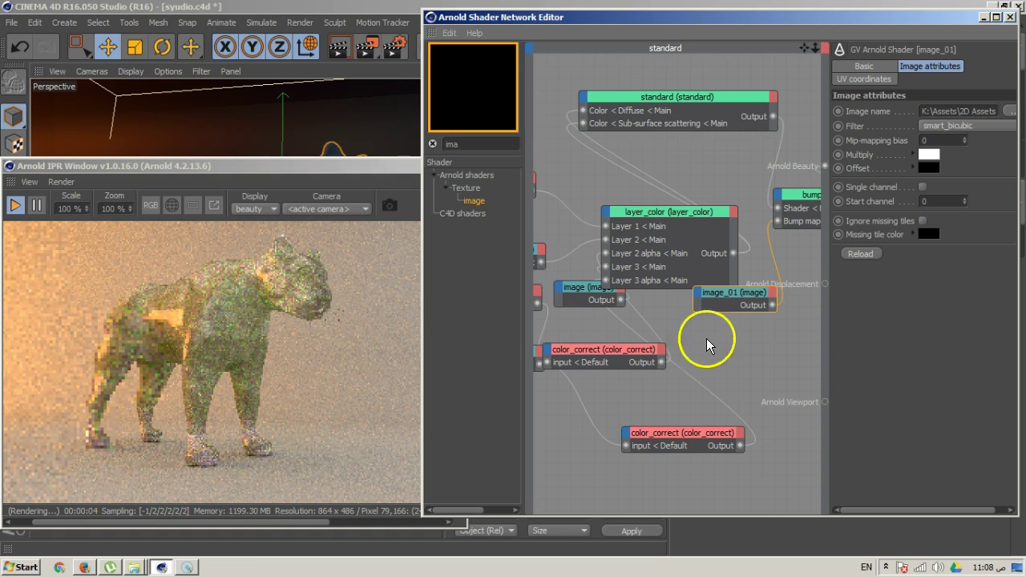
- Insert a new color_correct node between the image_01 output and the Bump map input of bump2d
left_click_drag(734, 293, 683, 319)
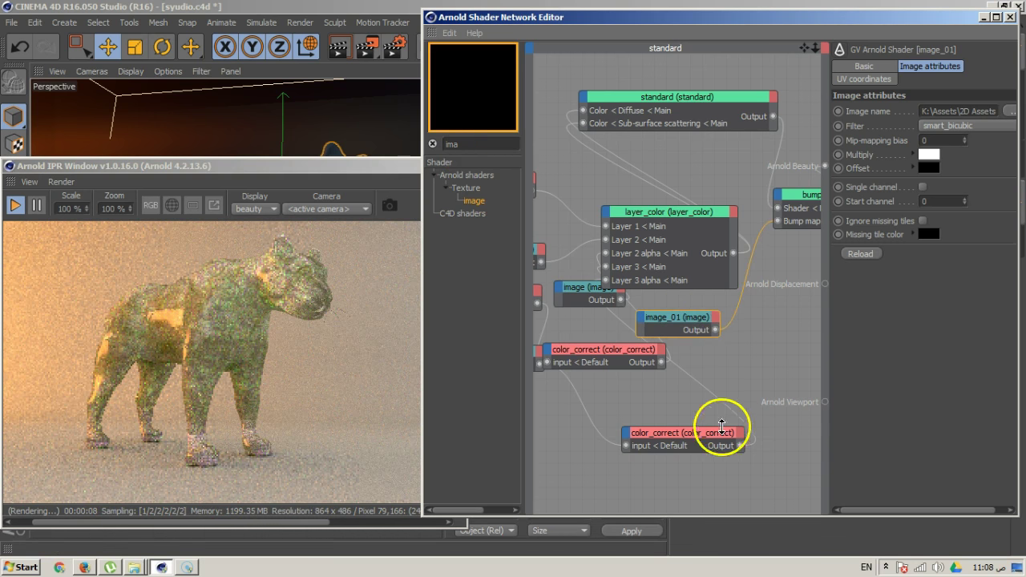
type("color")
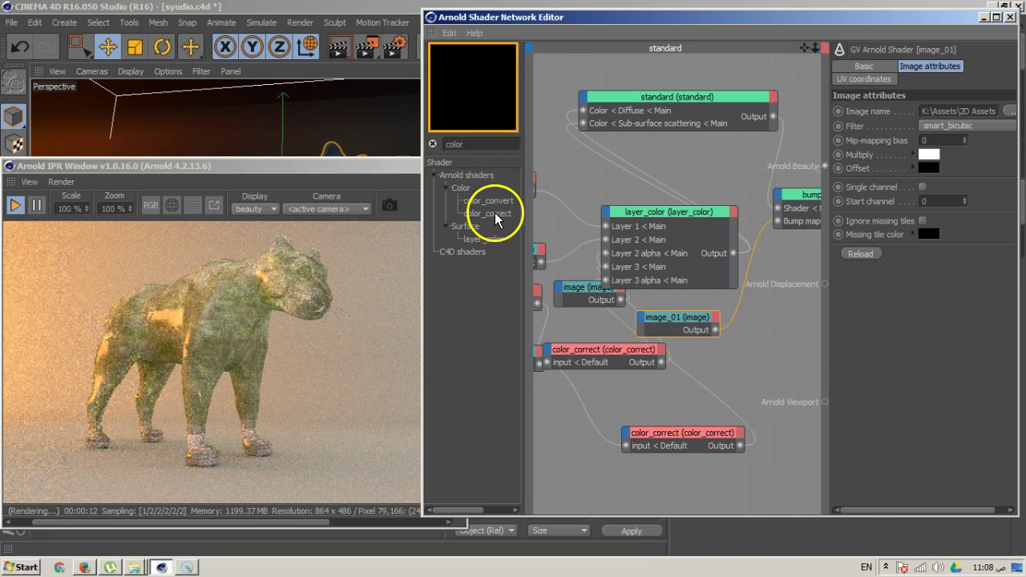
left_click_drag(497, 220, 790, 310)
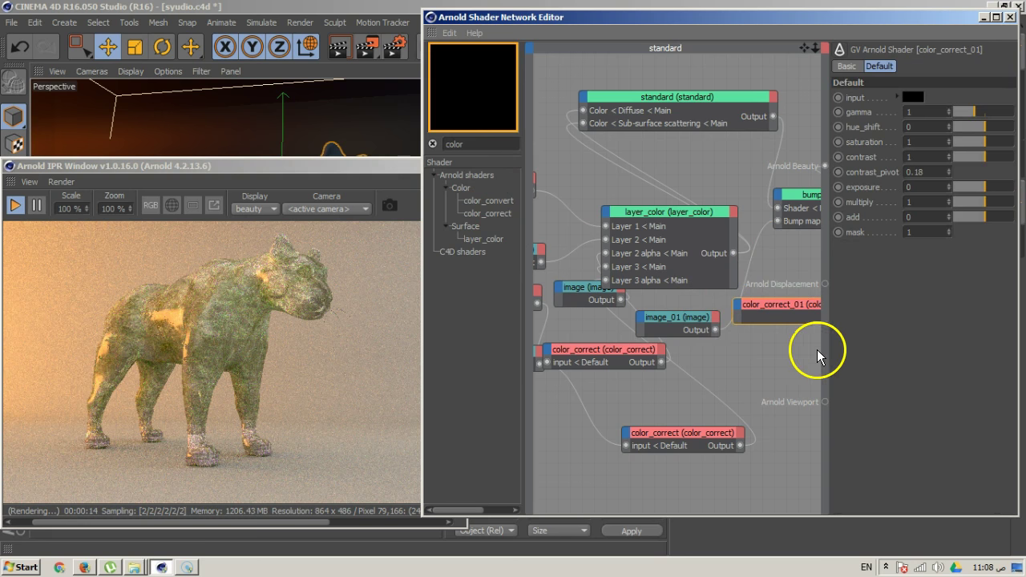
mouse_move(696, 319)
left_mouse_down()
mouse_move(671, 398)
mouse_move(687, 408)
mouse_move(736, 310)
mouse_move(791, 316)
mouse_move(705, 327)
left_mouse_up()
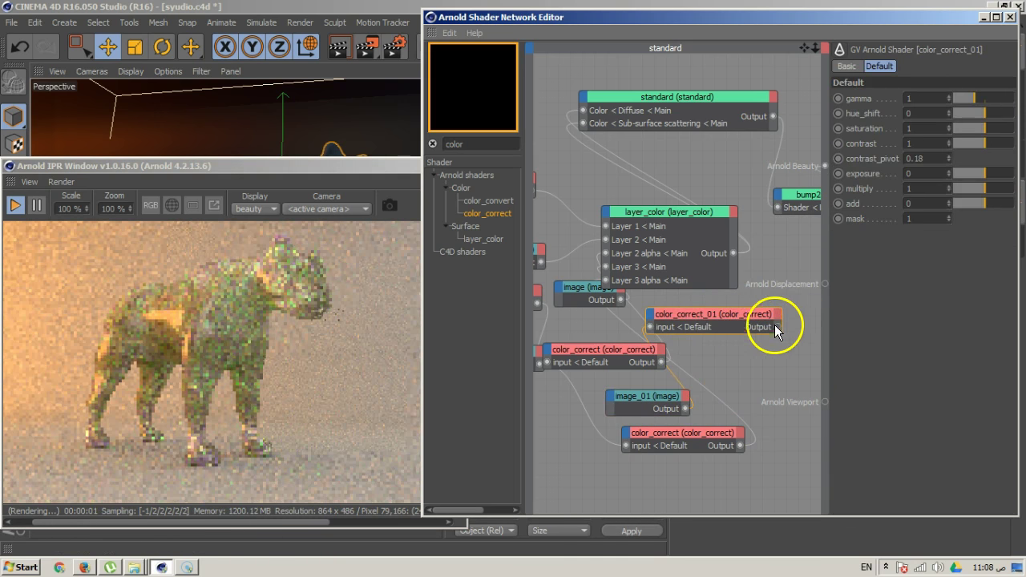
left_click_drag(777, 326, 834, 206)
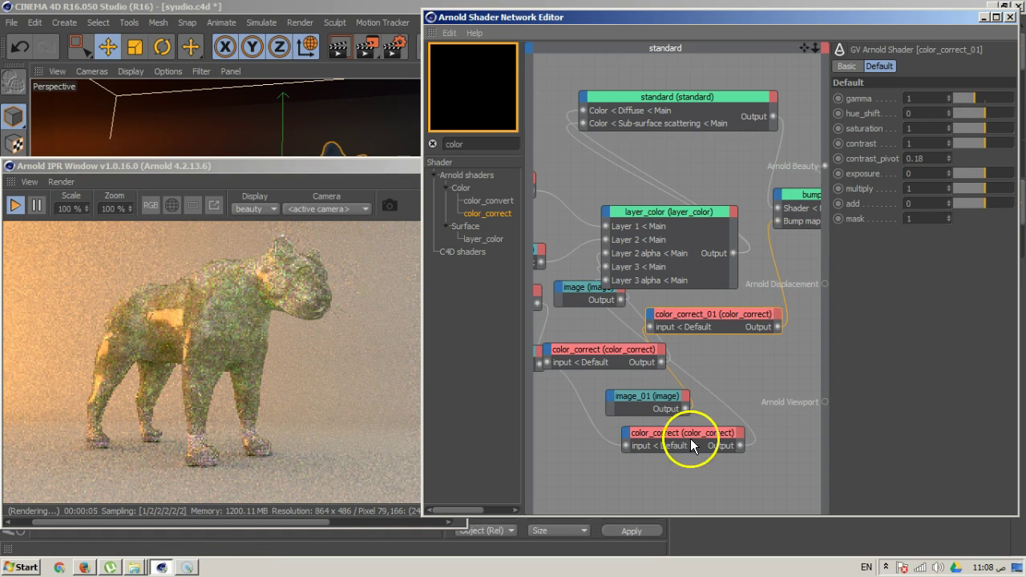
mouse_move(714, 325)
left_mouse_down()
mouse_move(728, 319)
mouse_move(714, 327)
left_mouse_up()
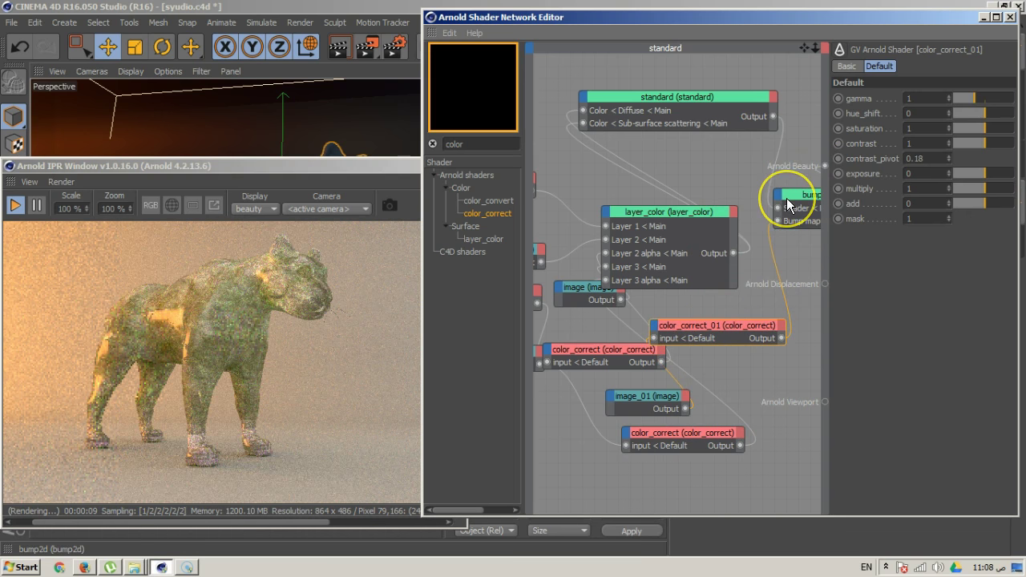
- Set color_correct_01 as the beauty root shader and set image_01's Scale U and Scale V to 8
key("alt+w")
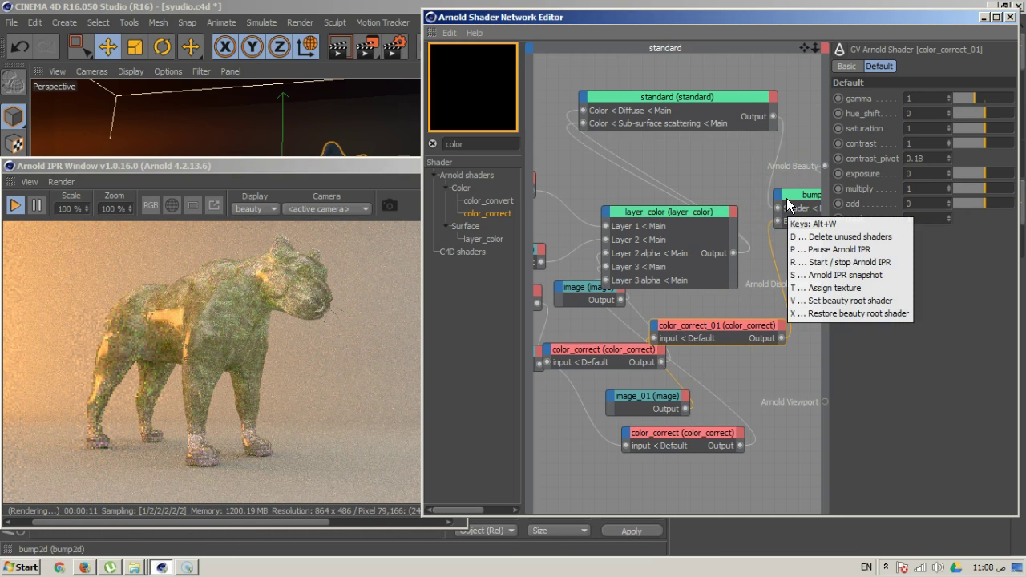
key("v")
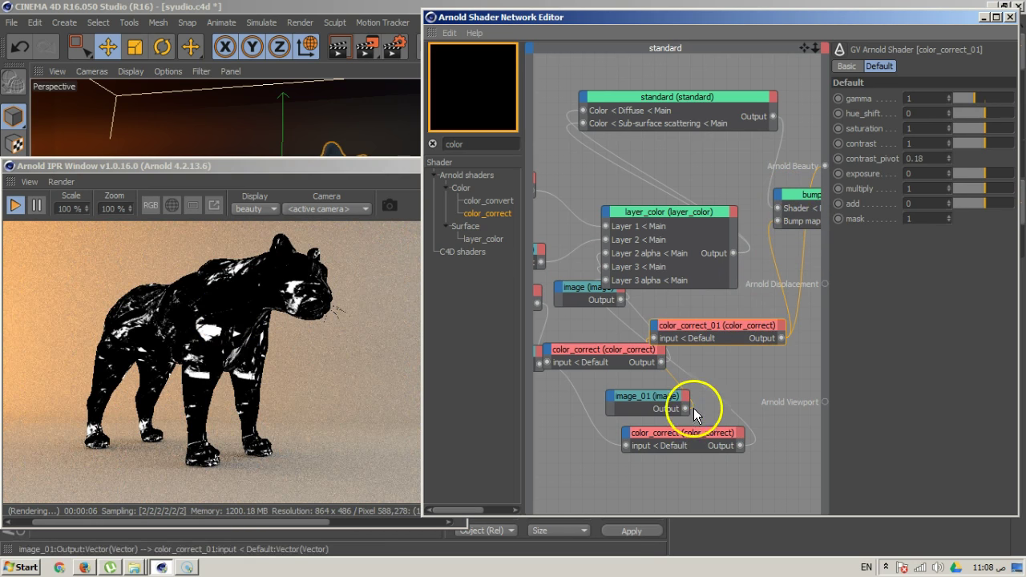
left_click(647, 396)
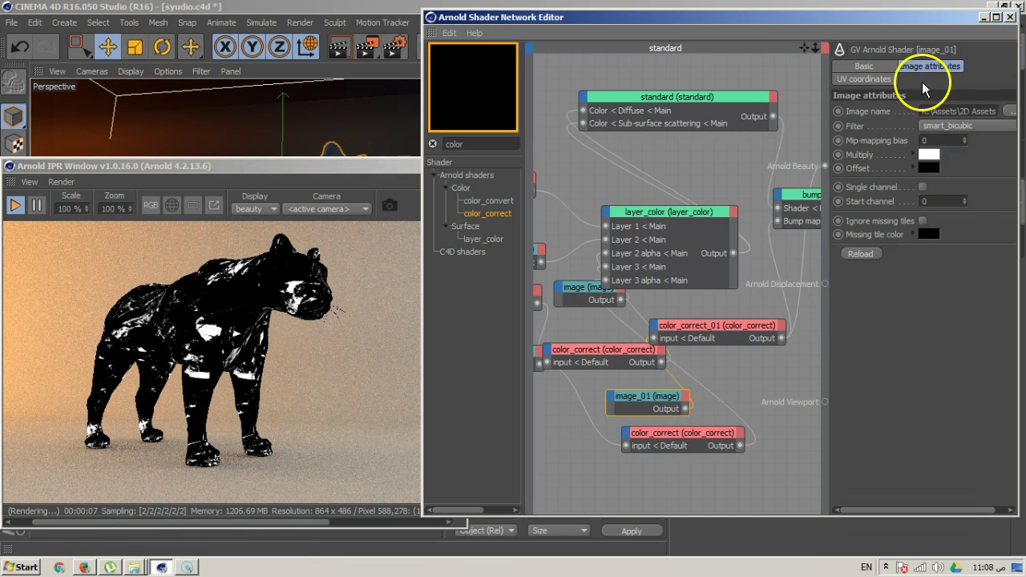
left_click(882, 76)
double_click(928, 174)
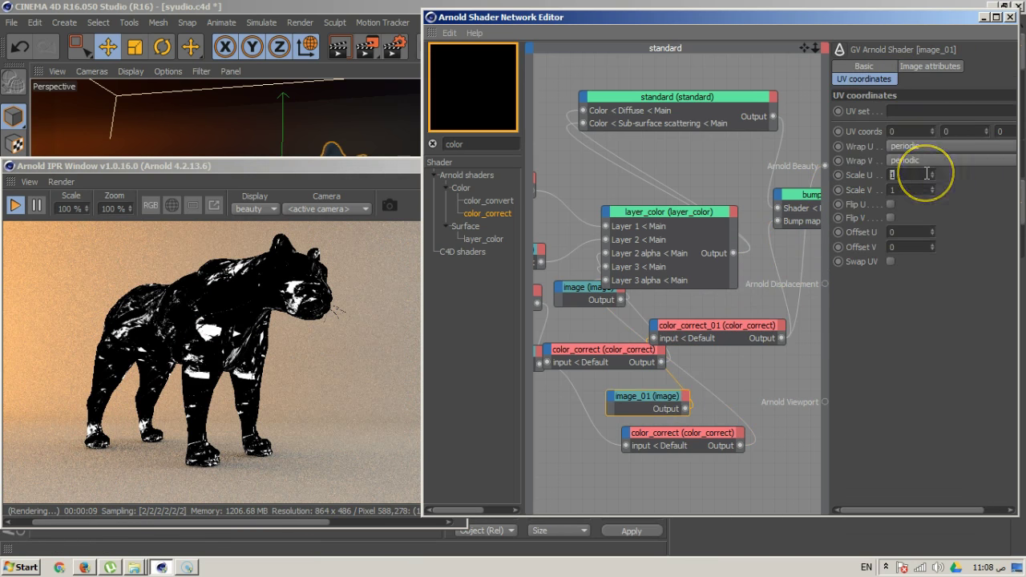
type("5")
key("Return")
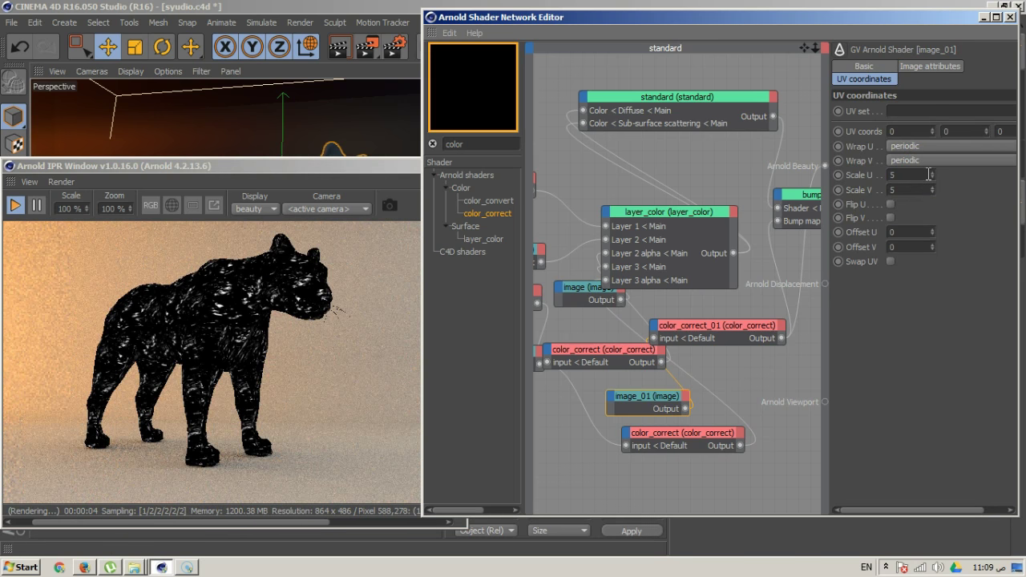
type("8")
key("Return")
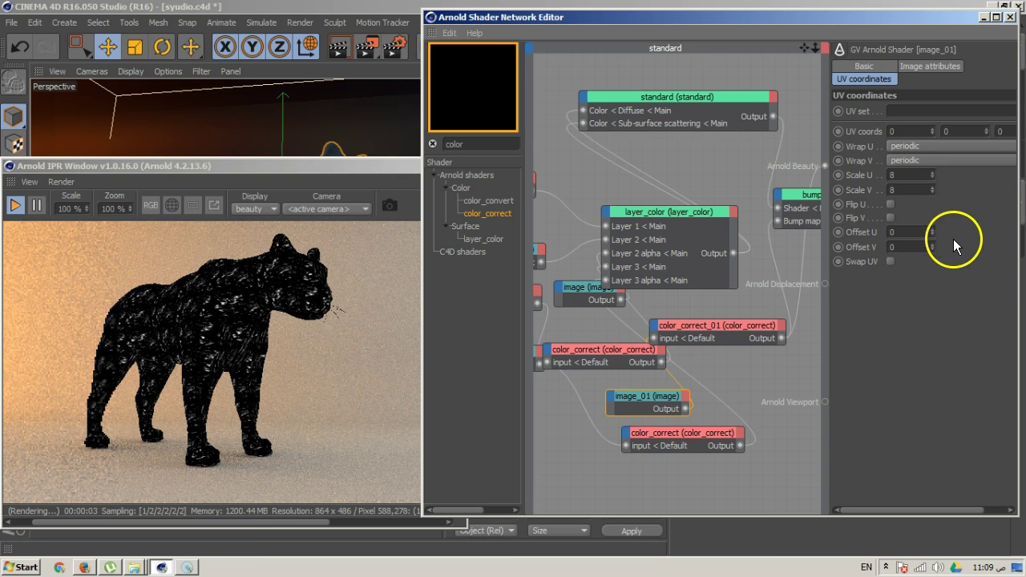
- Set both Wrap U and Wrap V of image_01 to mirror
left_click(927, 147)
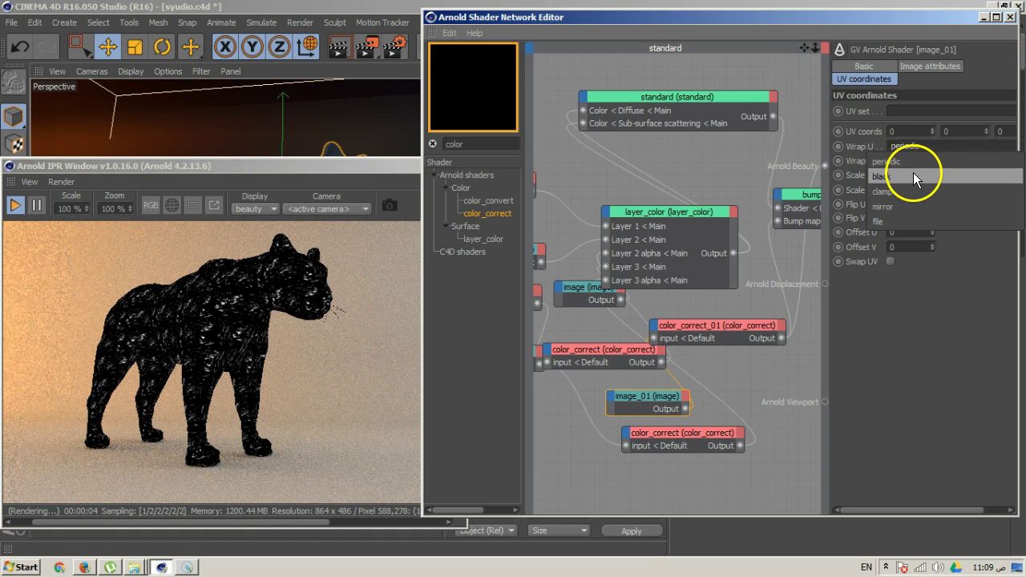
left_click(903, 205)
left_click(917, 161)
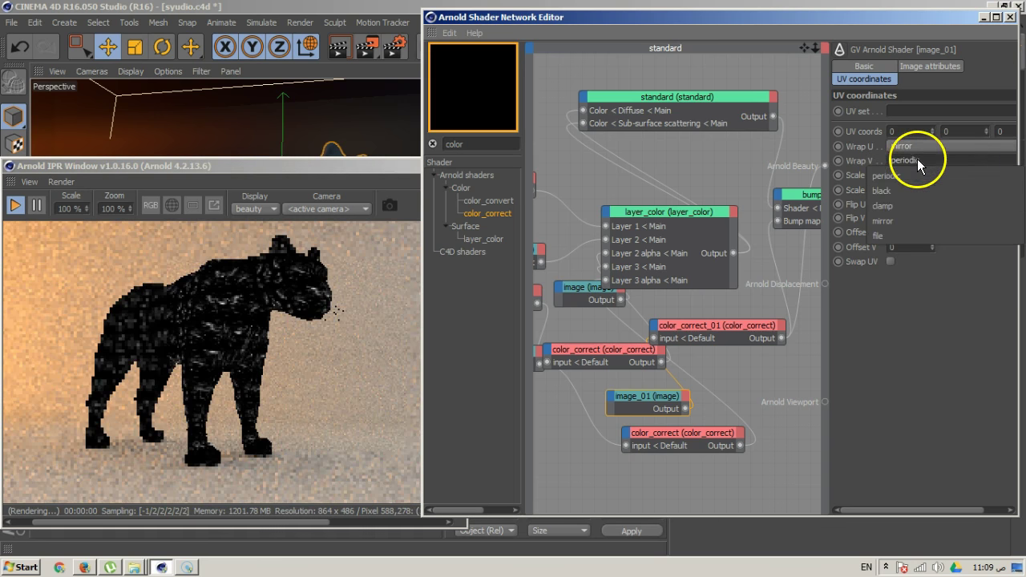
left_click(906, 219)
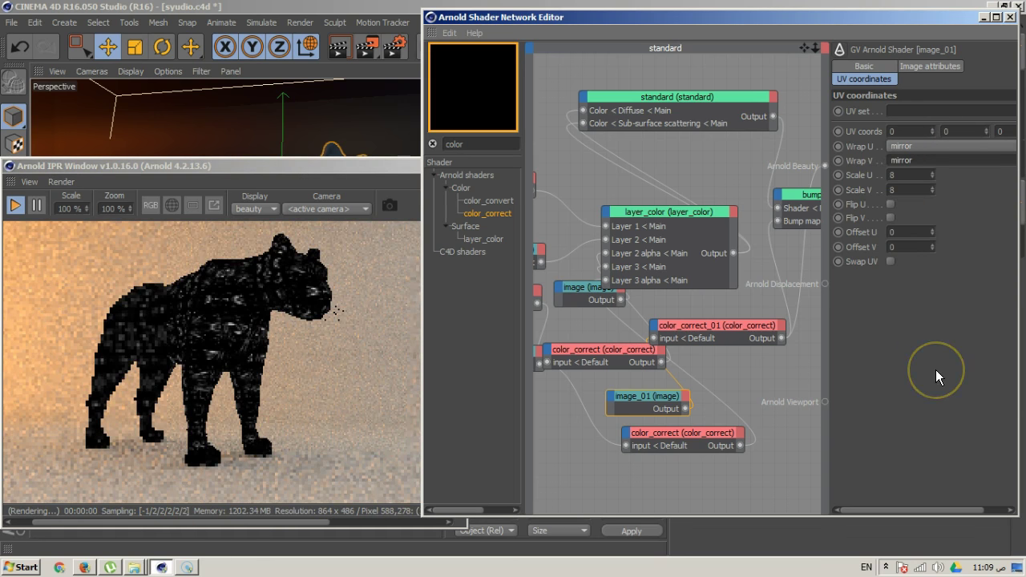
- Set color_correct_01's exposure to about 3.61 and its gamma to 0.7
left_click(724, 330)
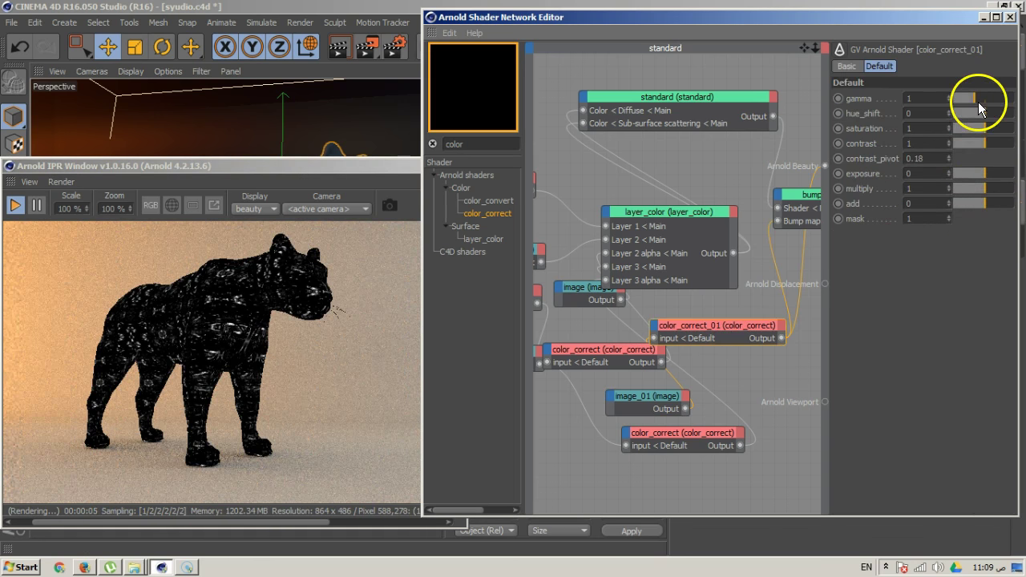
mouse_move(998, 174)
left_mouse_down()
mouse_move(985, 172)
mouse_move(998, 181)
left_mouse_up()
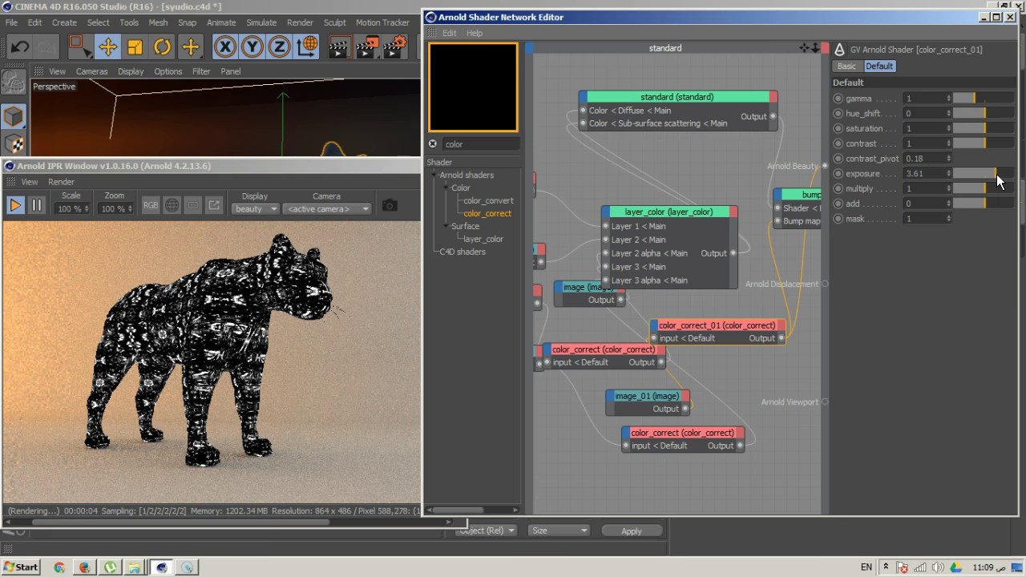
left_click_drag(977, 100, 968, 98)
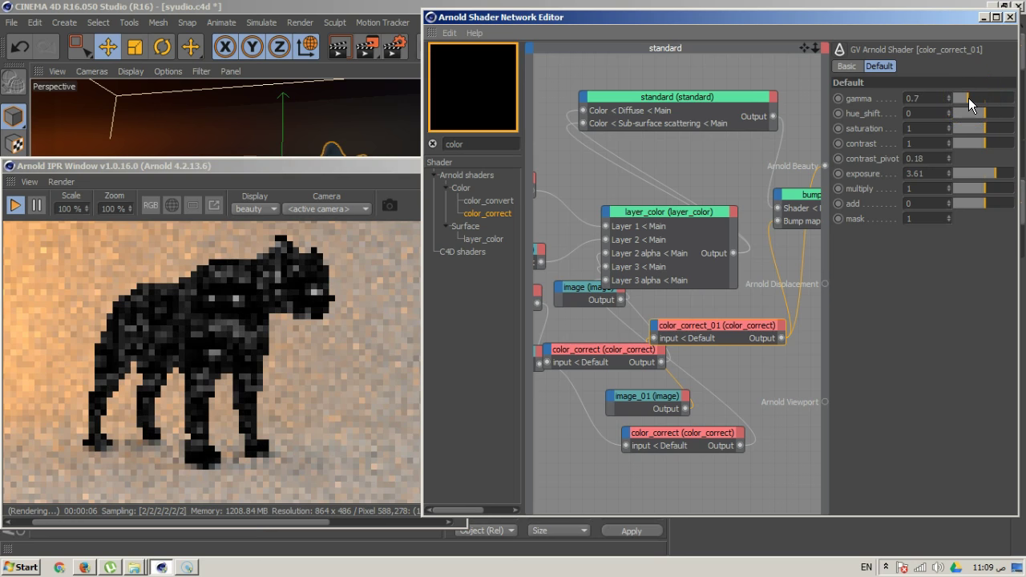
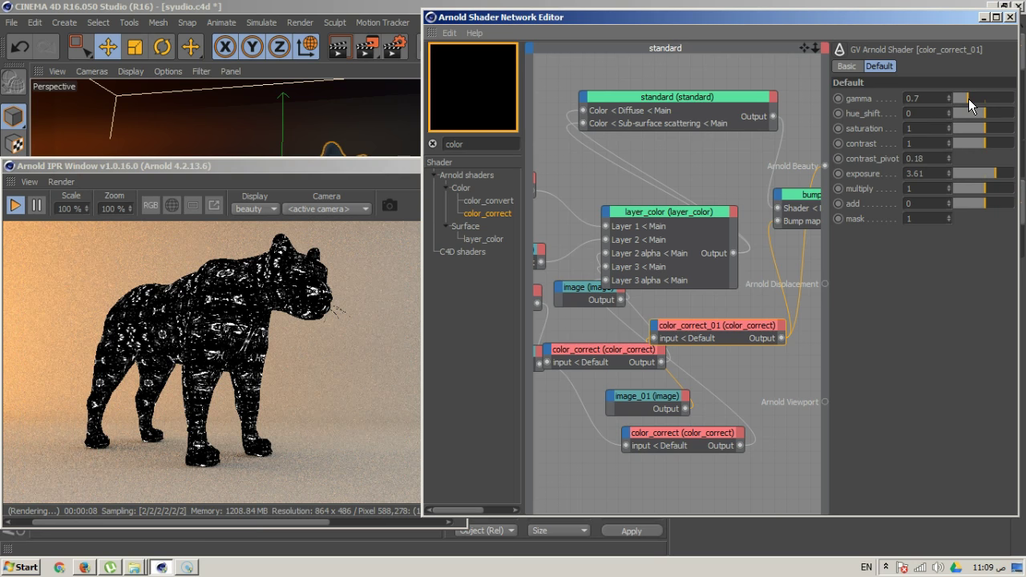
- Restore the beauty root shader and set the standard shader's specular roughness to 0.4
right_click(795, 256)
left_click(795, 256)
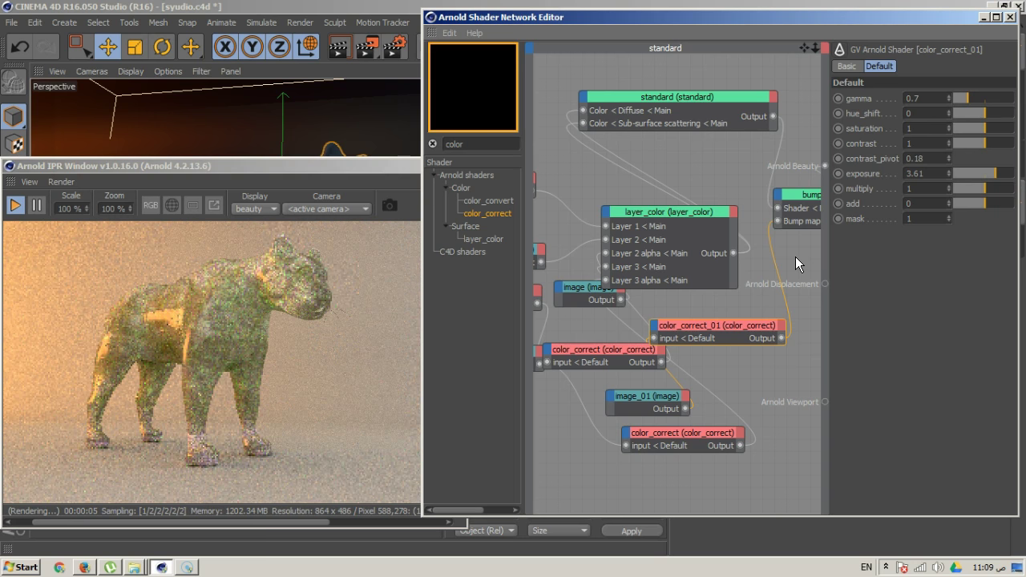
left_click(703, 330)
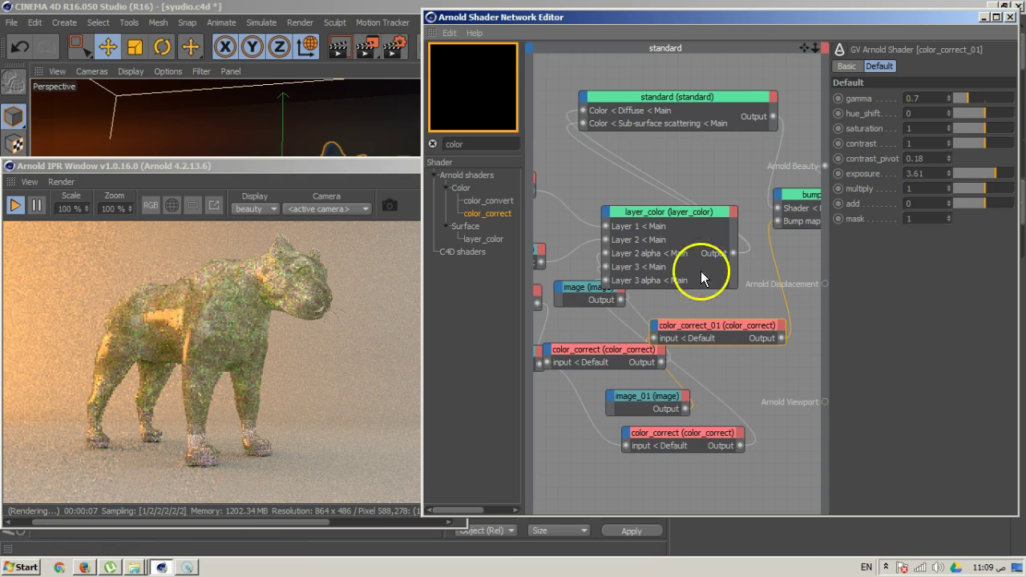
left_click(664, 101)
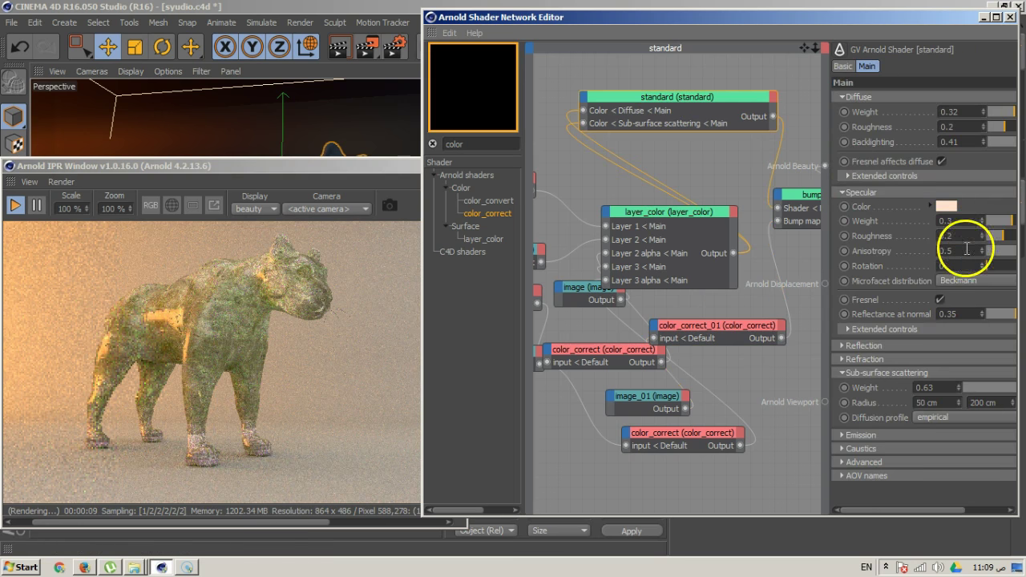
mouse_move(1001, 237)
left_mouse_down()
mouse_move(1012, 232)
mouse_move(1012, 241)
left_mouse_up()
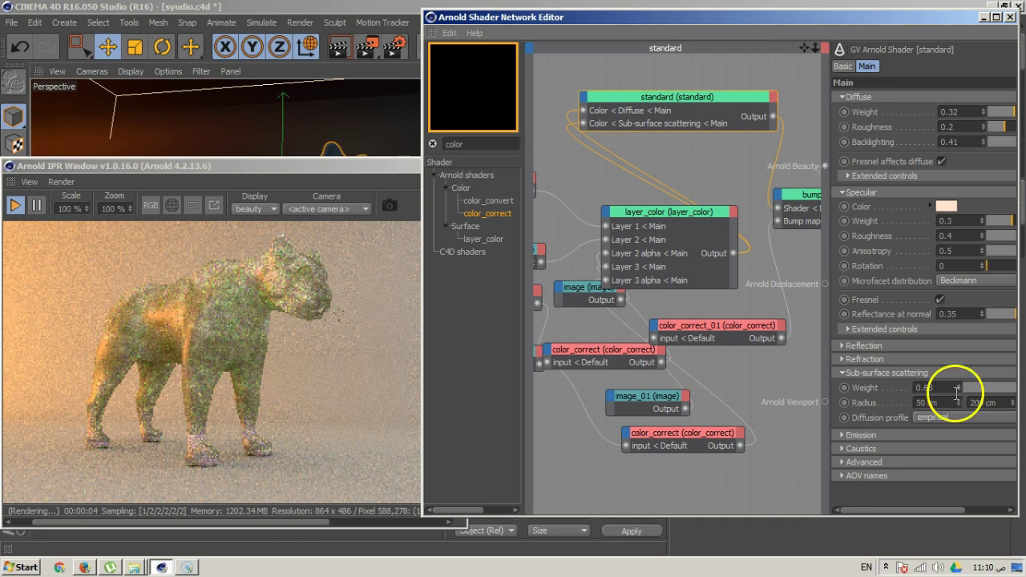
- Set the bump height of bump2d to 5 cm
left_click(804, 200)
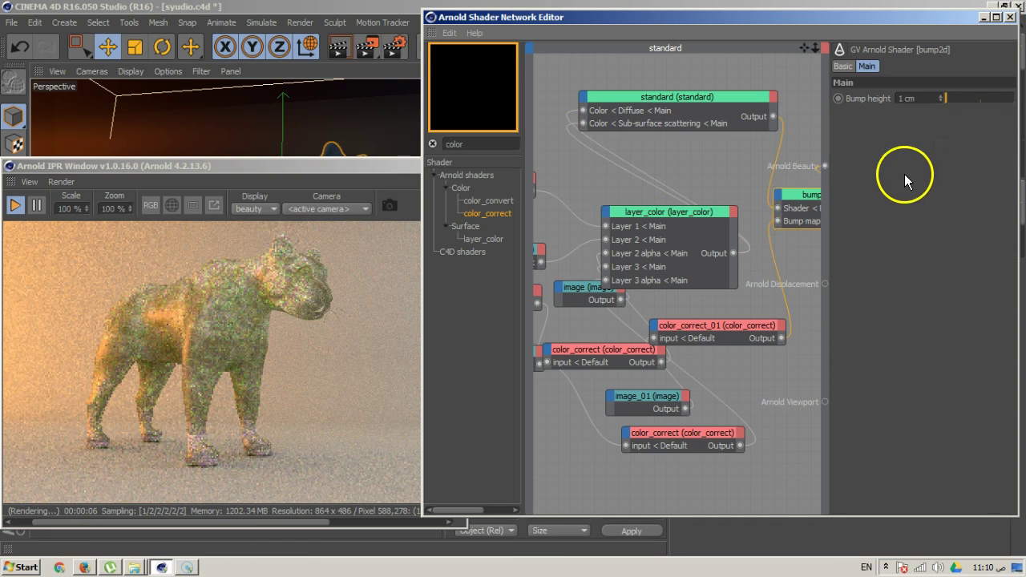
type("5")
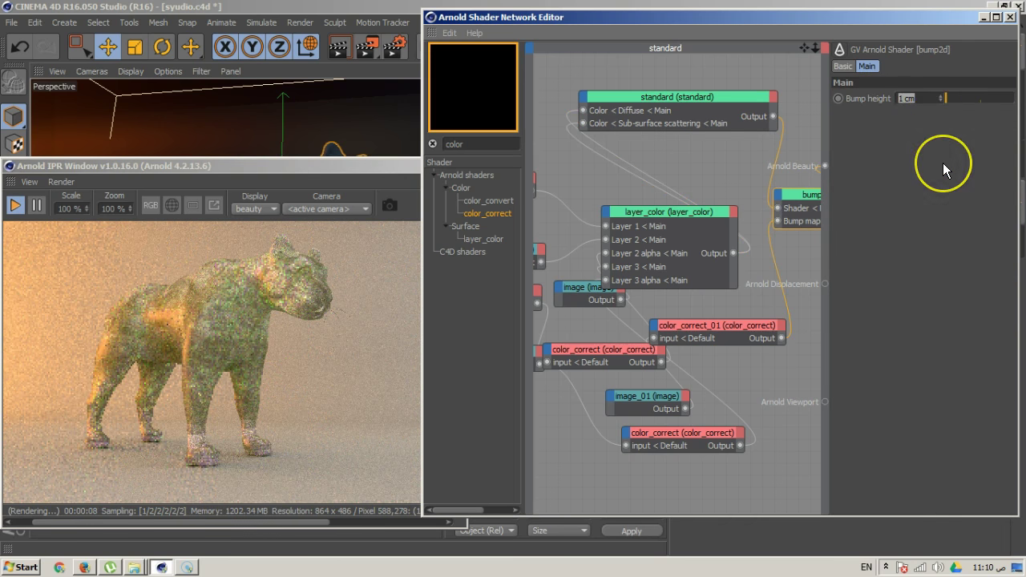
left_click(943, 162)
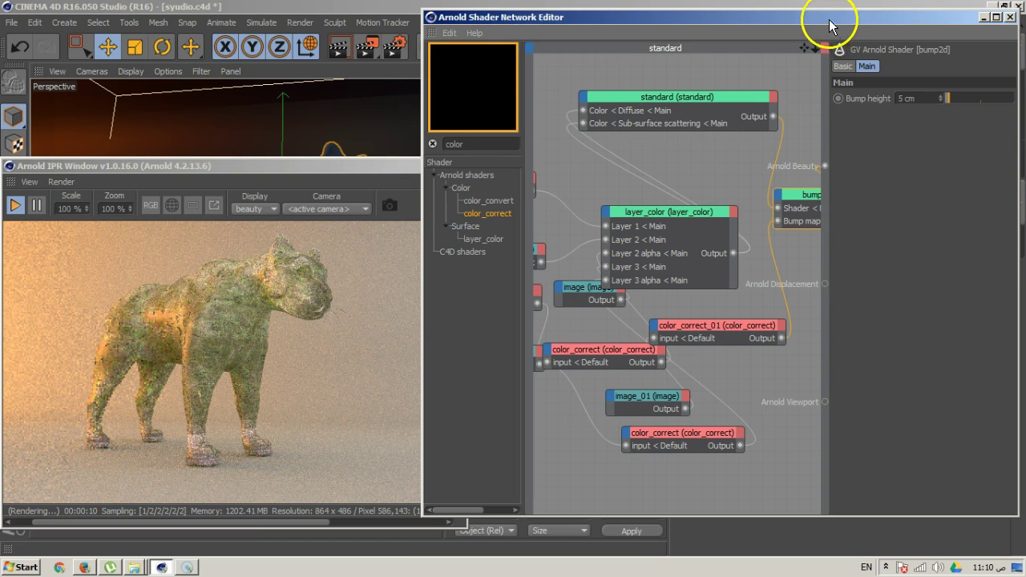
- Close the shader network editor, frame the panther more closely, and inspect its surface in the maximized IPR render
left_click(1010, 17)
left_click_drag(640, 76, 513, 279)
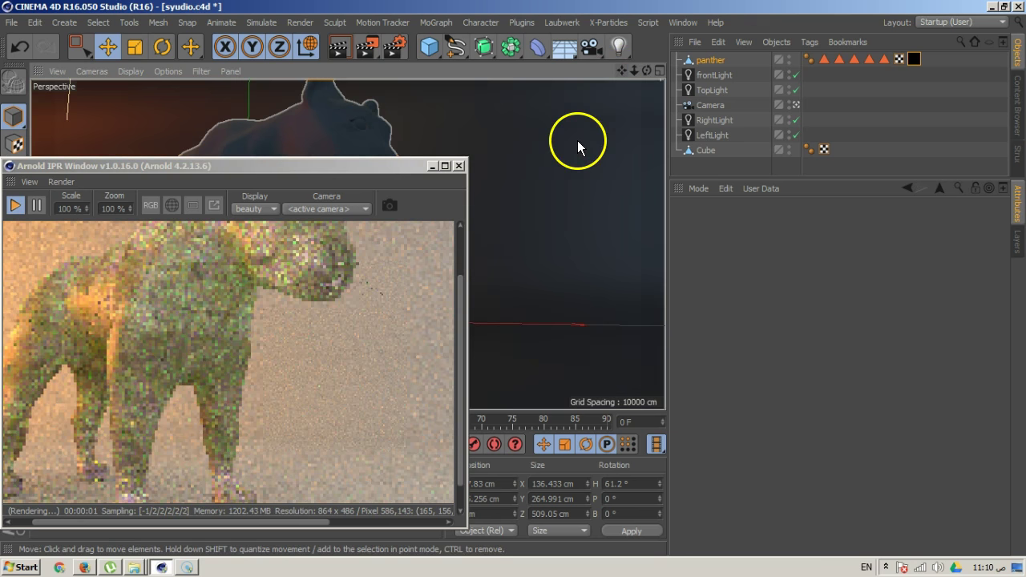
left_click_drag(333, 170, 658, 69)
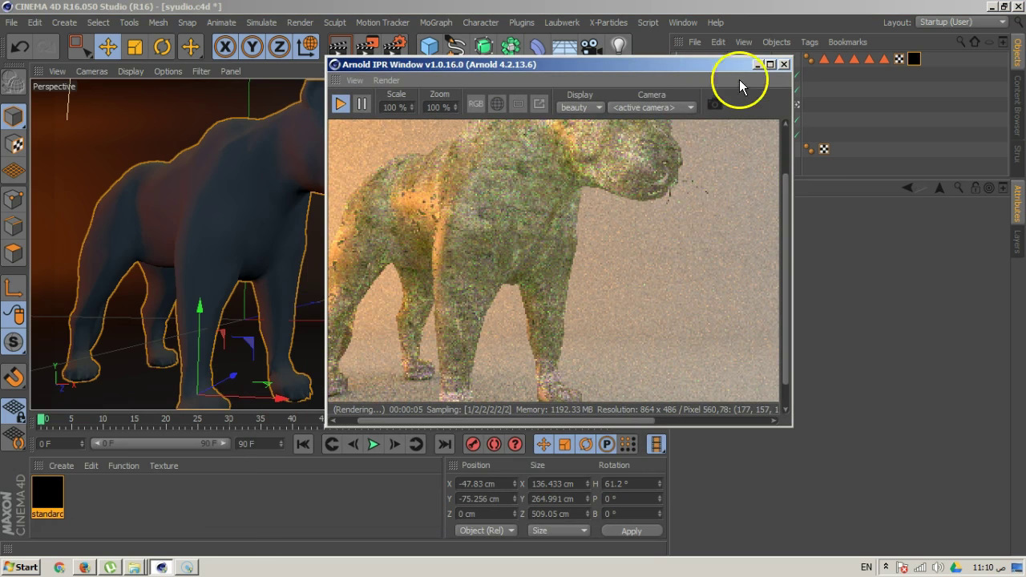
left_click(768, 64)
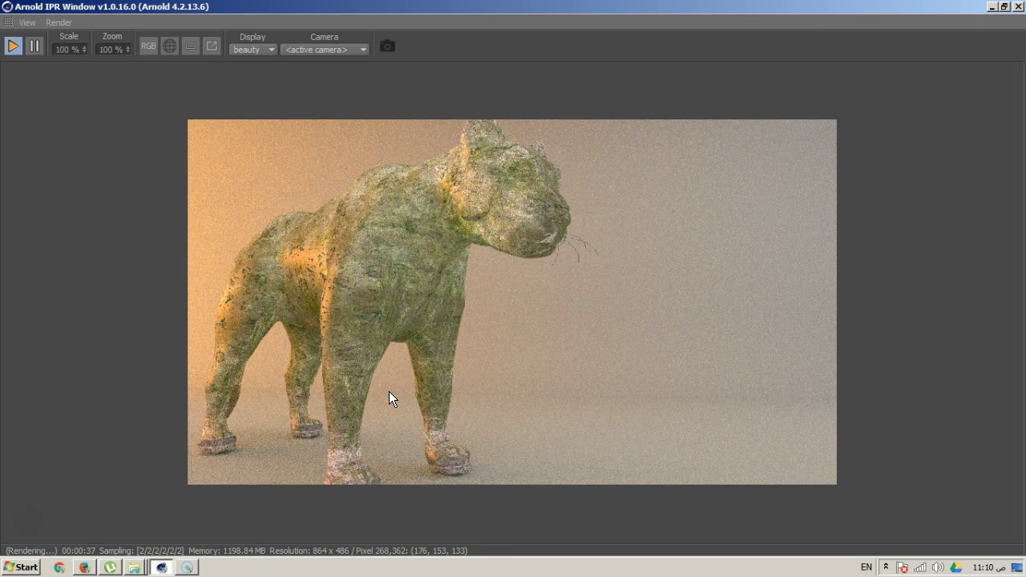
left_click_drag(325, 277, 334, 331)
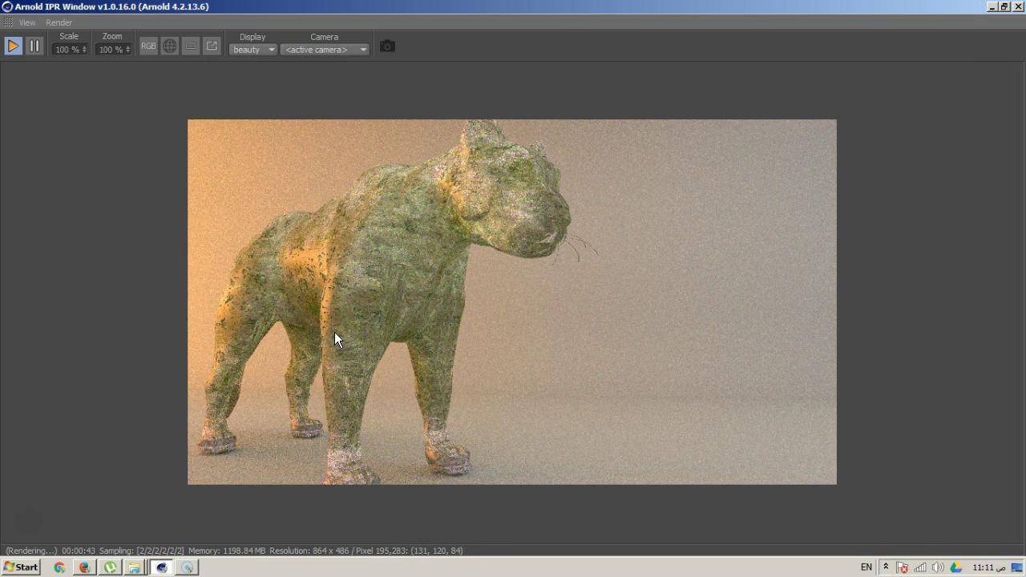
scroll(334, 332, "up", 1)
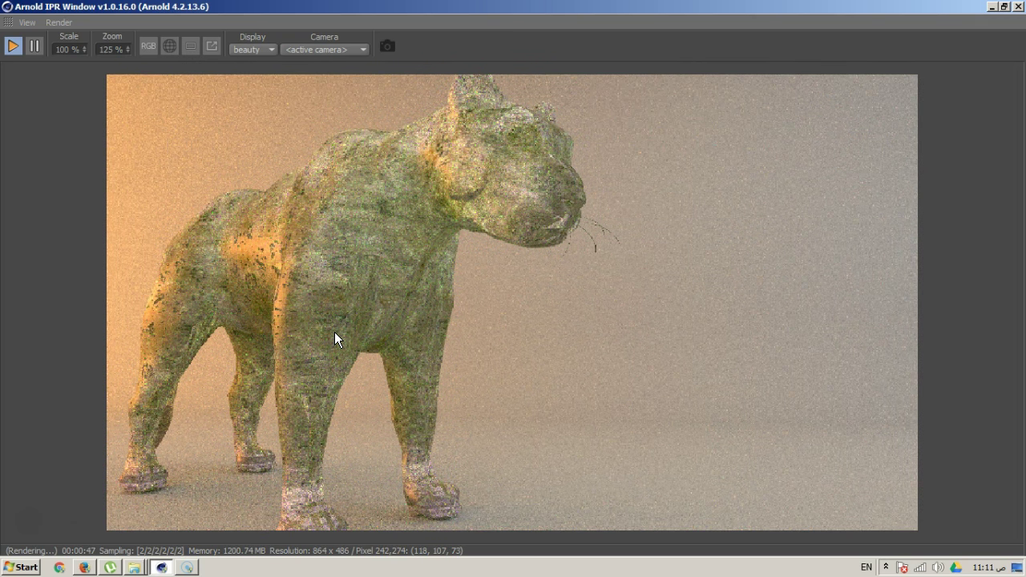
scroll(335, 332, "down", 1)
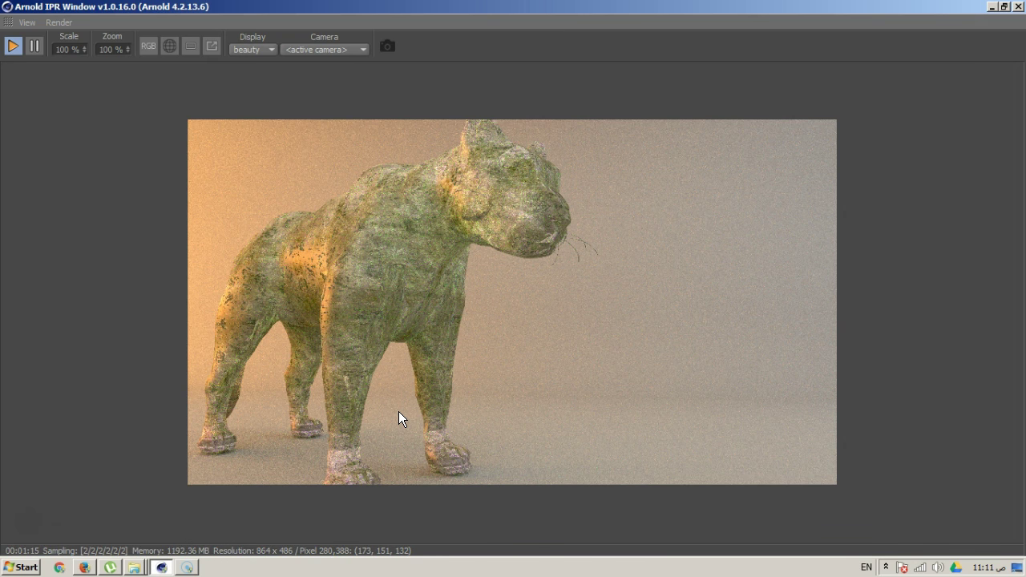
- Restore the IPR window's size and set the Arnold render sampling to Camera (AA) 3 and SSS 3
double_click(428, 11)
left_click_drag(425, 36, 332, 112)
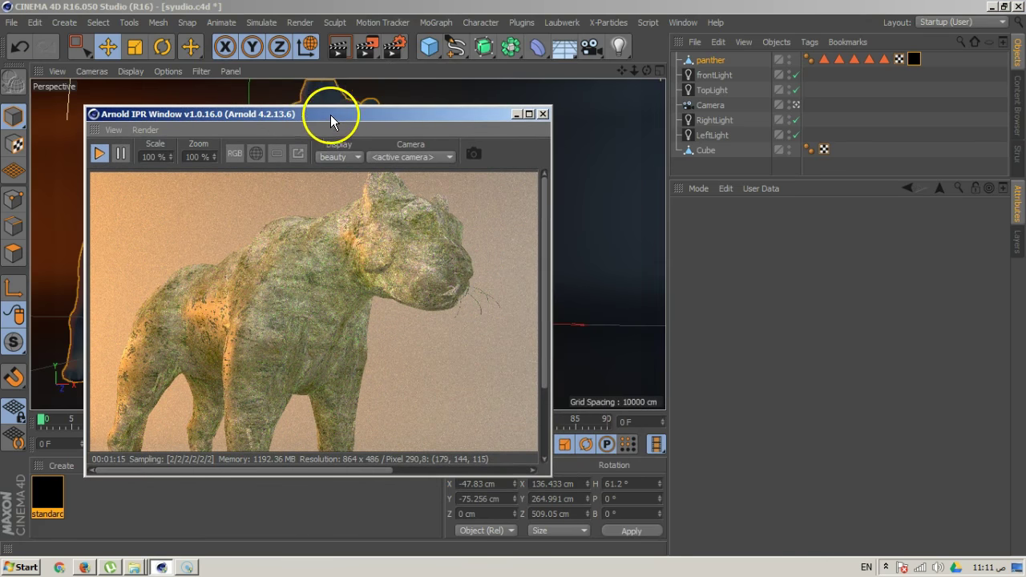
left_click(367, 47)
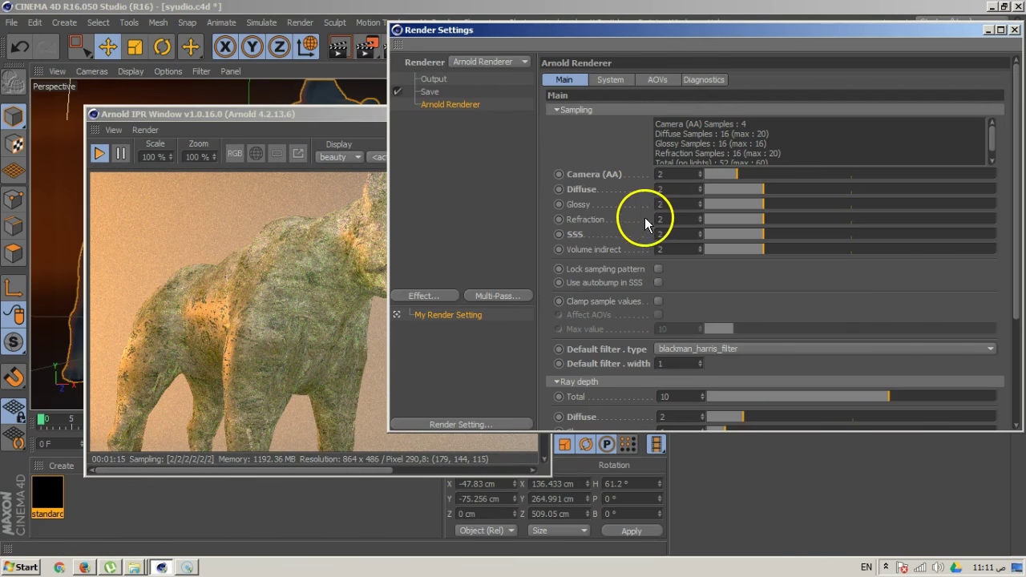
left_click_drag(327, 115, 249, 89)
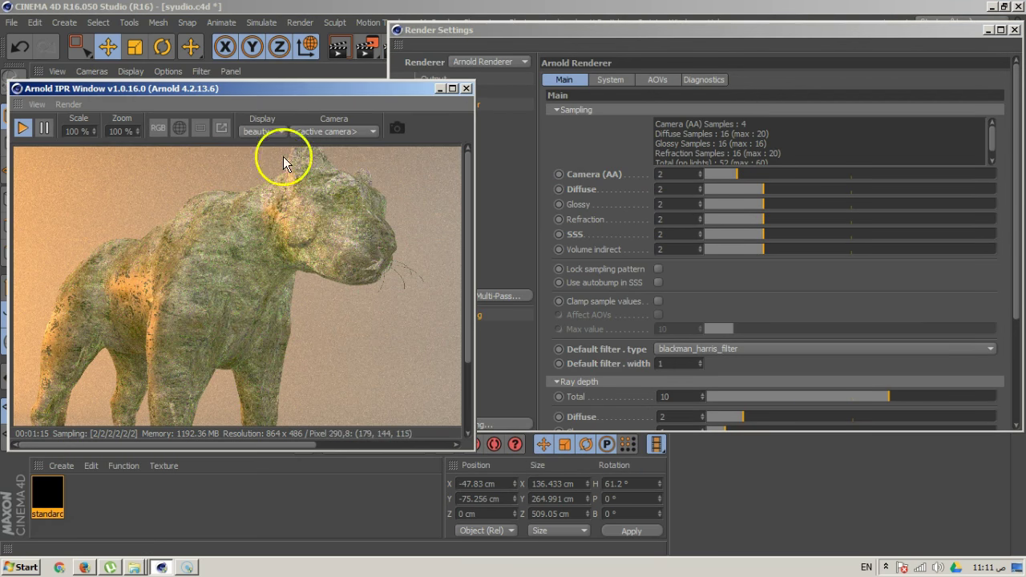
left_click(699, 172)
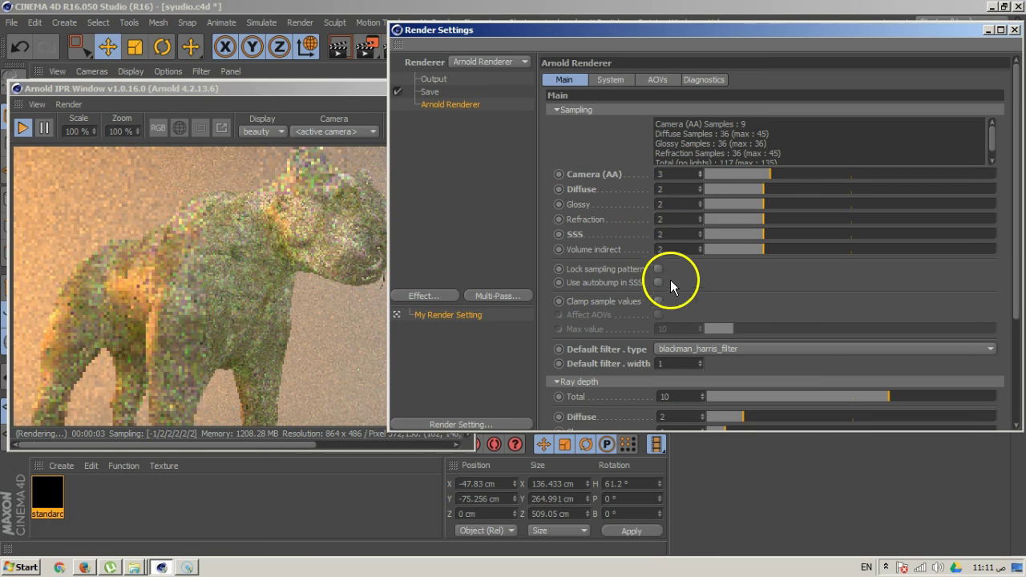
left_click(700, 232)
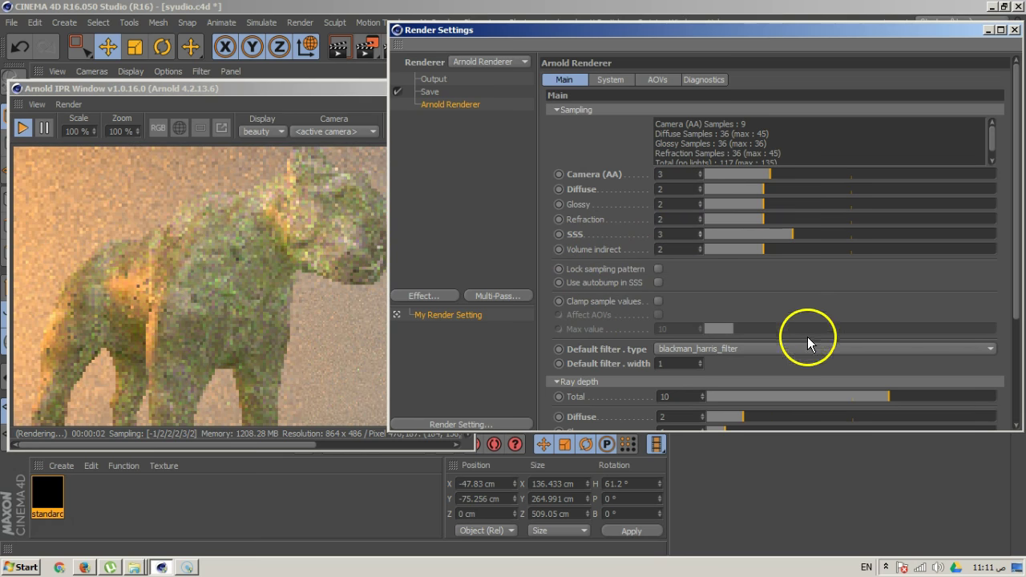
- Set the default filter width of the Arnold renderer to 2, keeping the blackman_harris_filter type
scroll(780, 365, "down", 3)
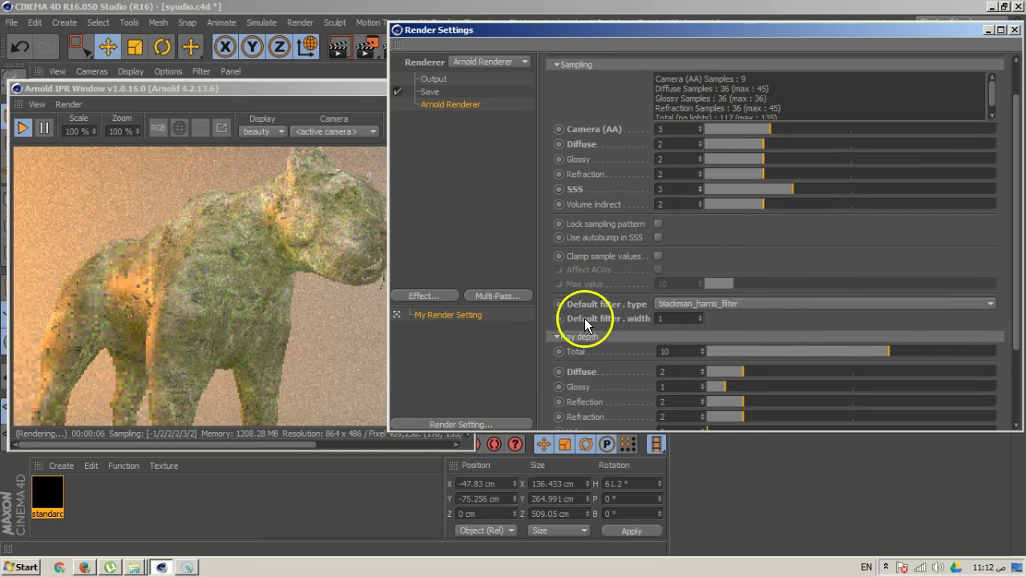
double_click(681, 317)
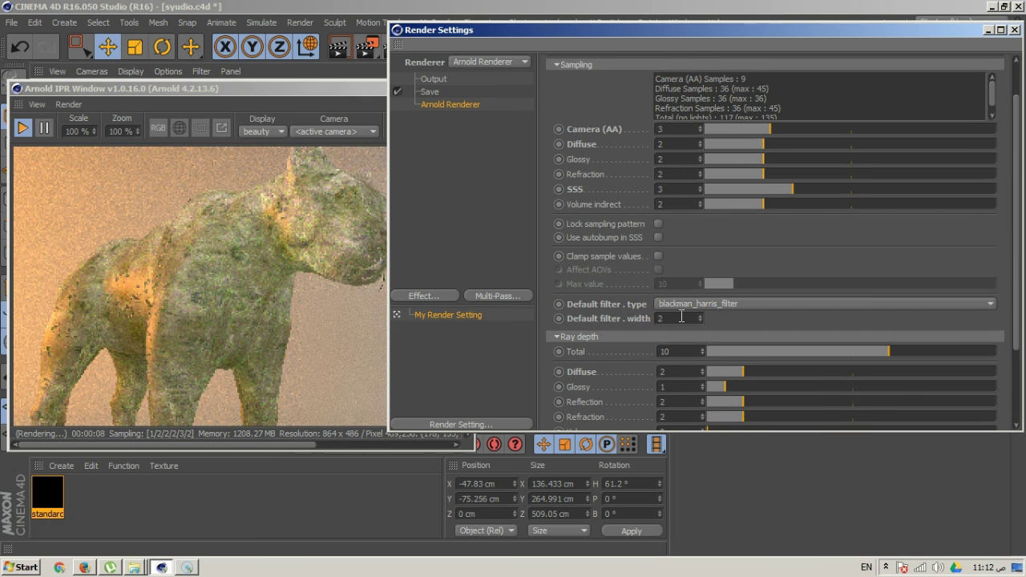
key("Return")
left_click(705, 314)
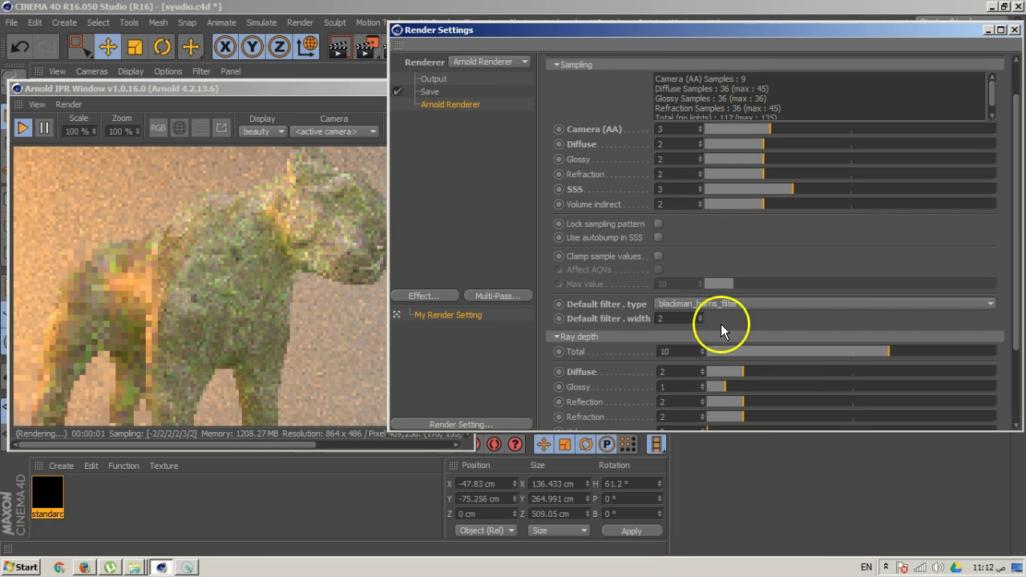
left_click_drag(721, 323, 751, 325)
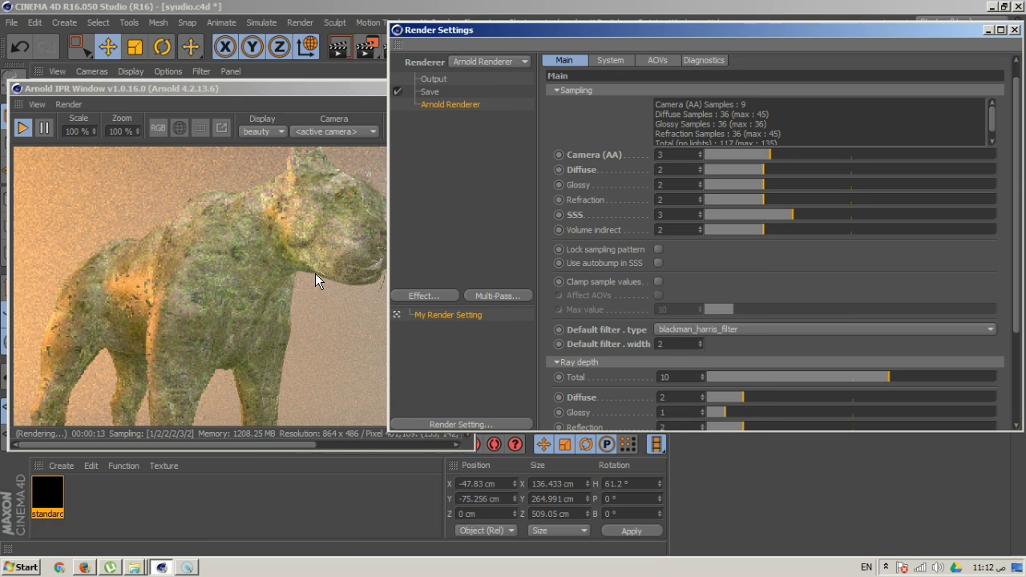
left_click(520, 216)
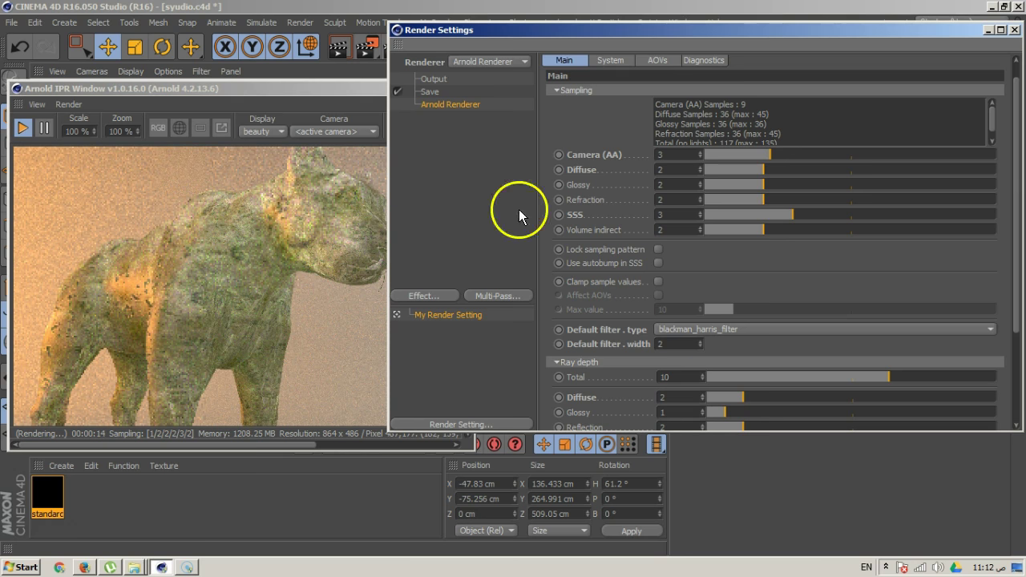
- Set Display bucket corners to enabled in Arnold's system render settings
left_click(608, 61)
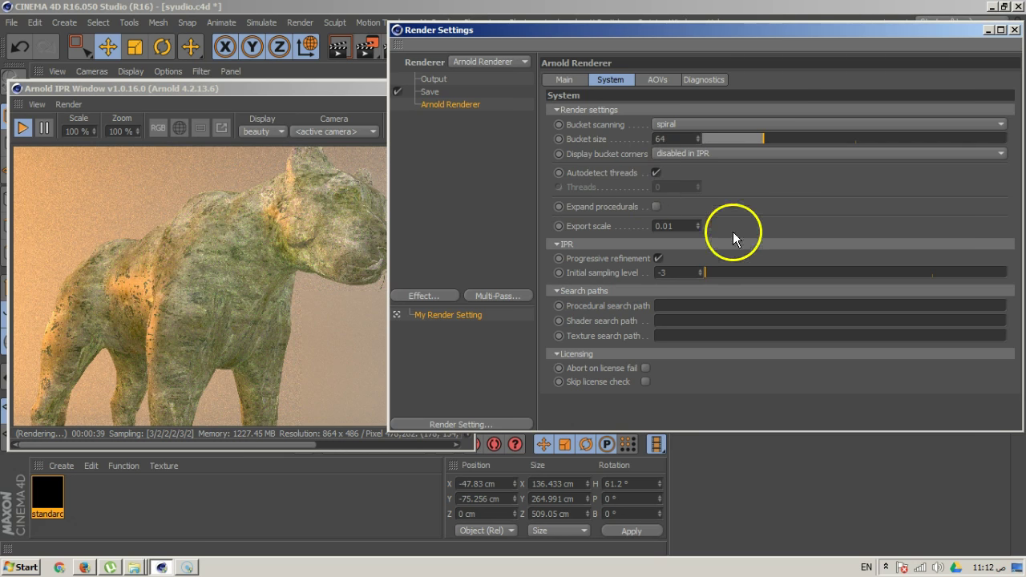
left_click(728, 151)
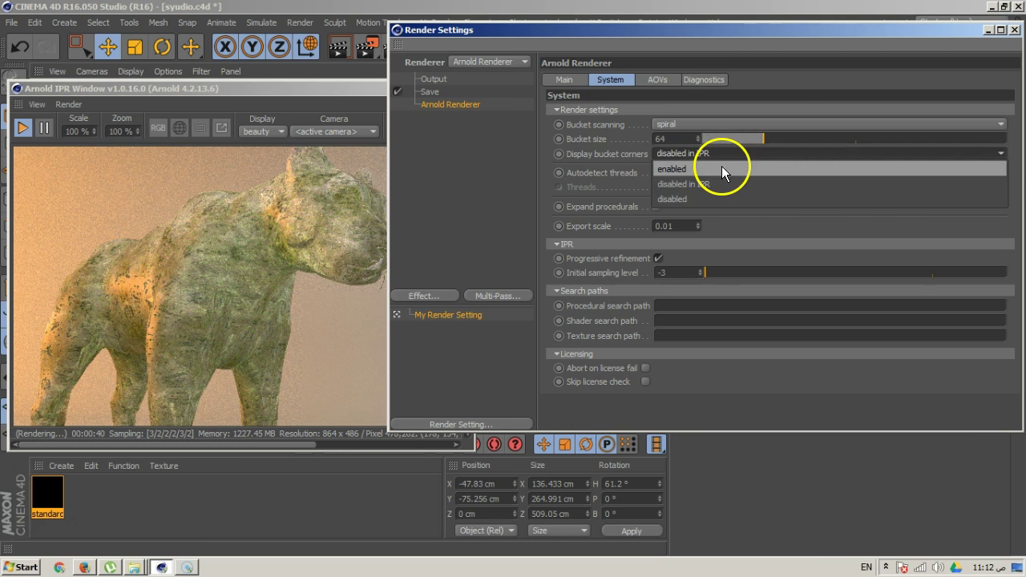
left_click(722, 166)
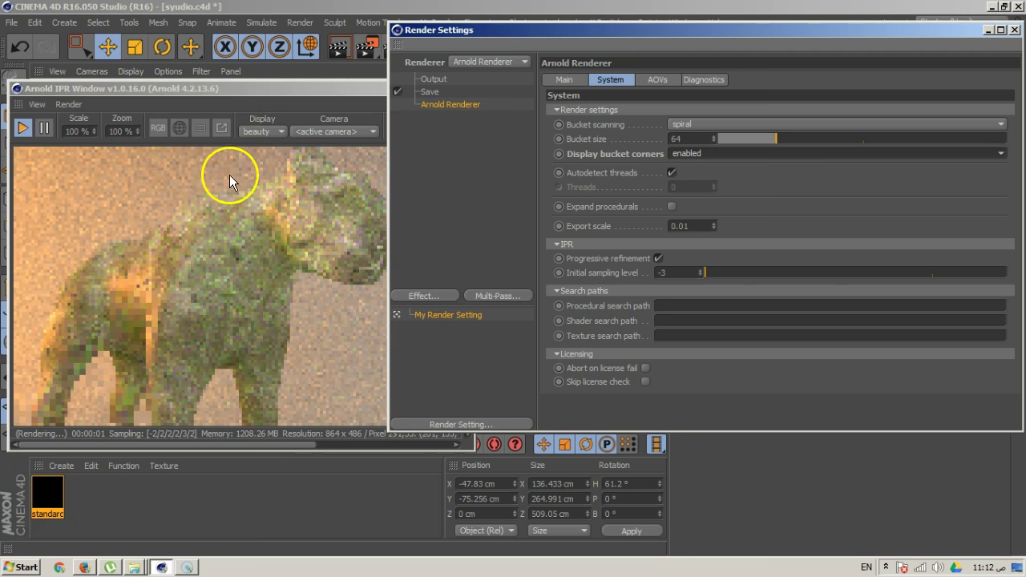
- Enlarge the IPR window to fit the whole frame and restart its render
left_click(264, 89)
left_click_drag(470, 443, 678, 534)
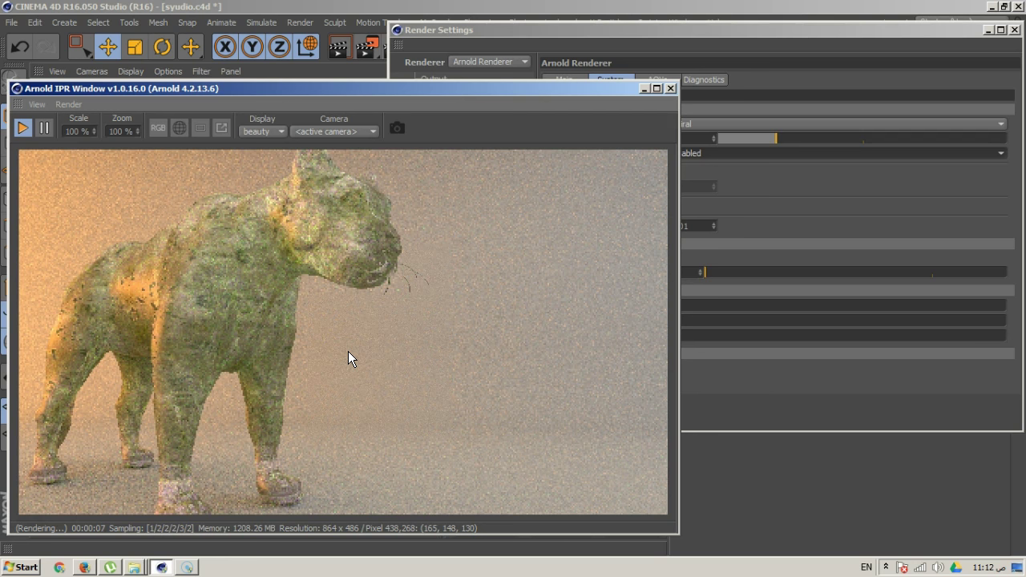
left_click(23, 133)
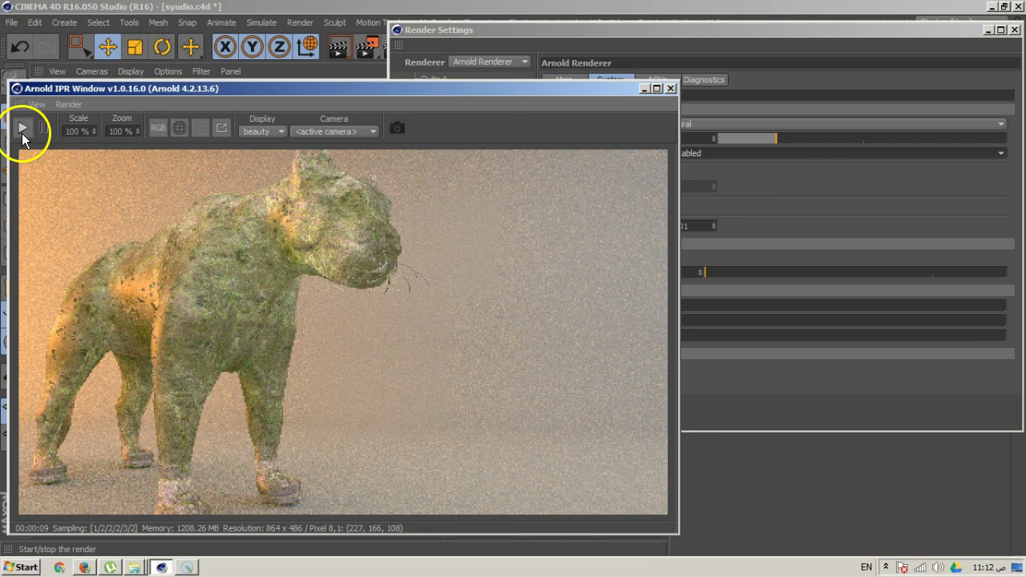
left_click(22, 133)
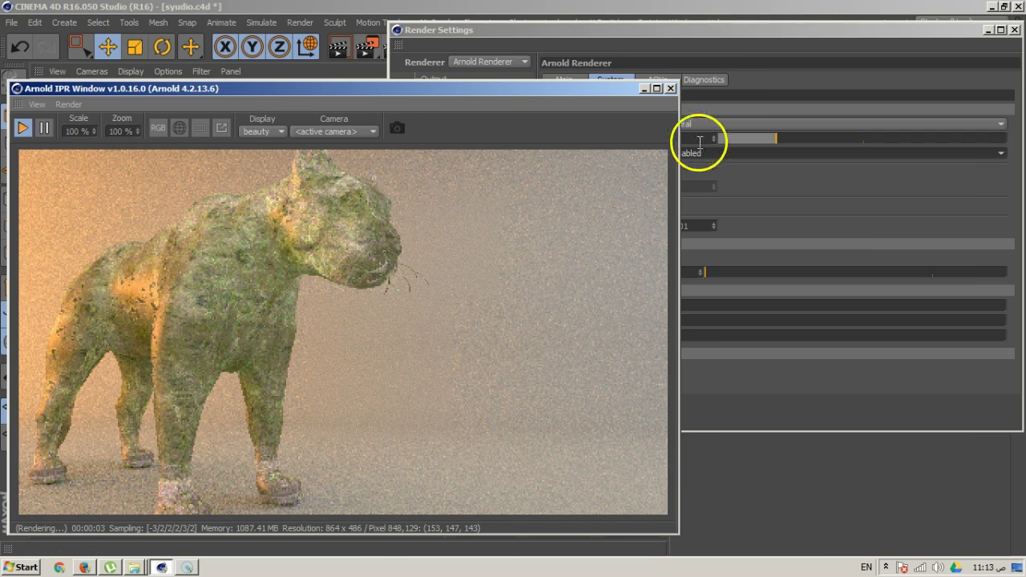
- Close the IPR window and open a fresh one from the C4DtoA plugin
left_click(671, 88)
left_click_drag(588, 34, 568, 70)
left_click(521, 23)
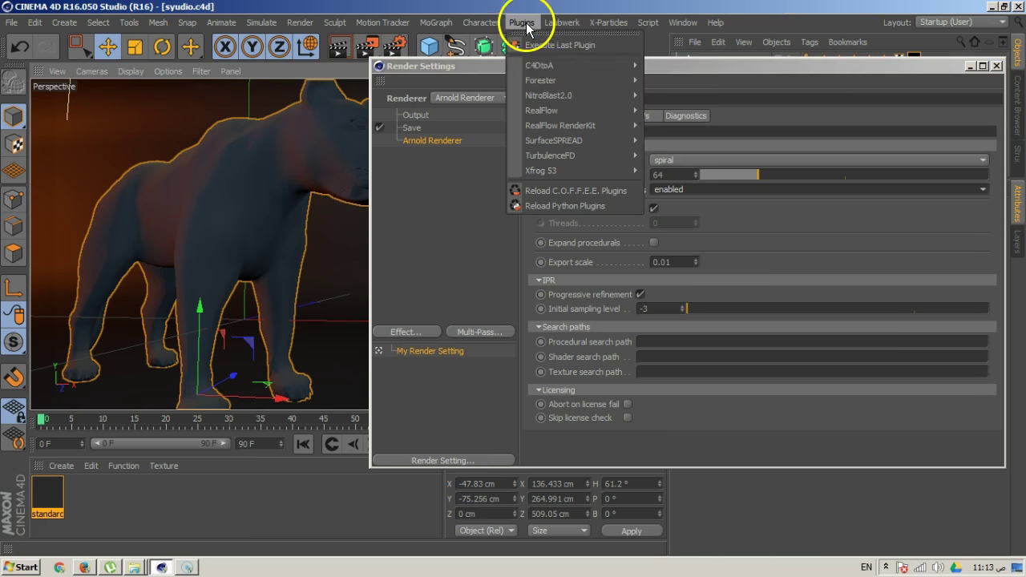
mouse_move(568, 57)
left_click(693, 157)
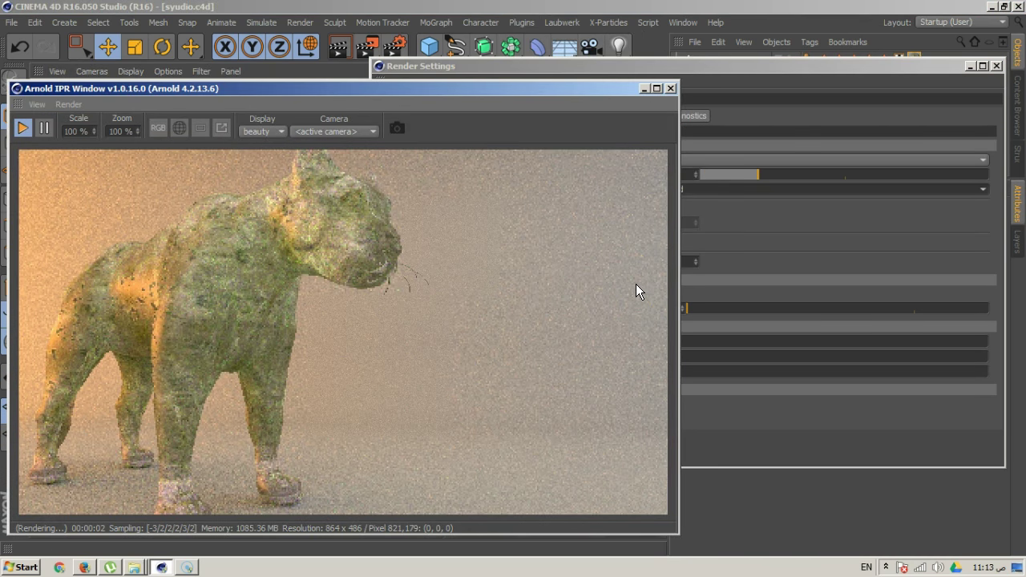
- Close the render settings and reposition the IPR window over the viewport to watch the panther render
left_click(749, 66)
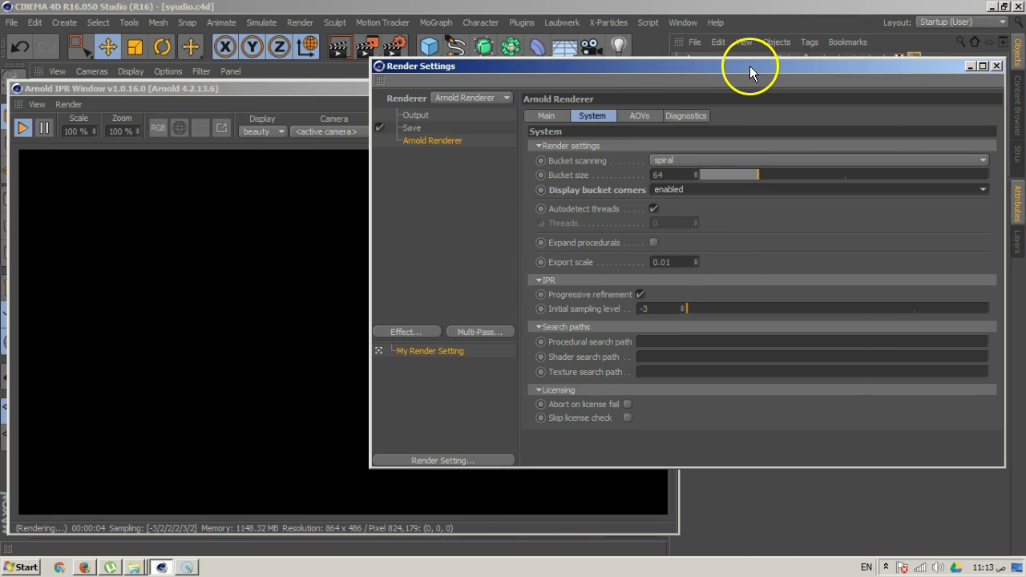
left_click(996, 66)
left_click_drag(421, 90, 552, 46)
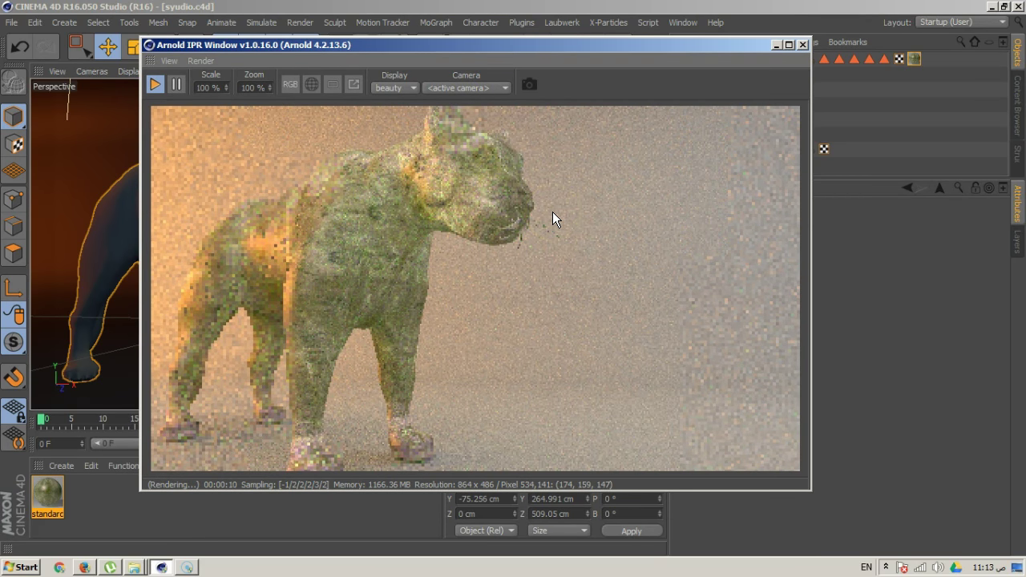